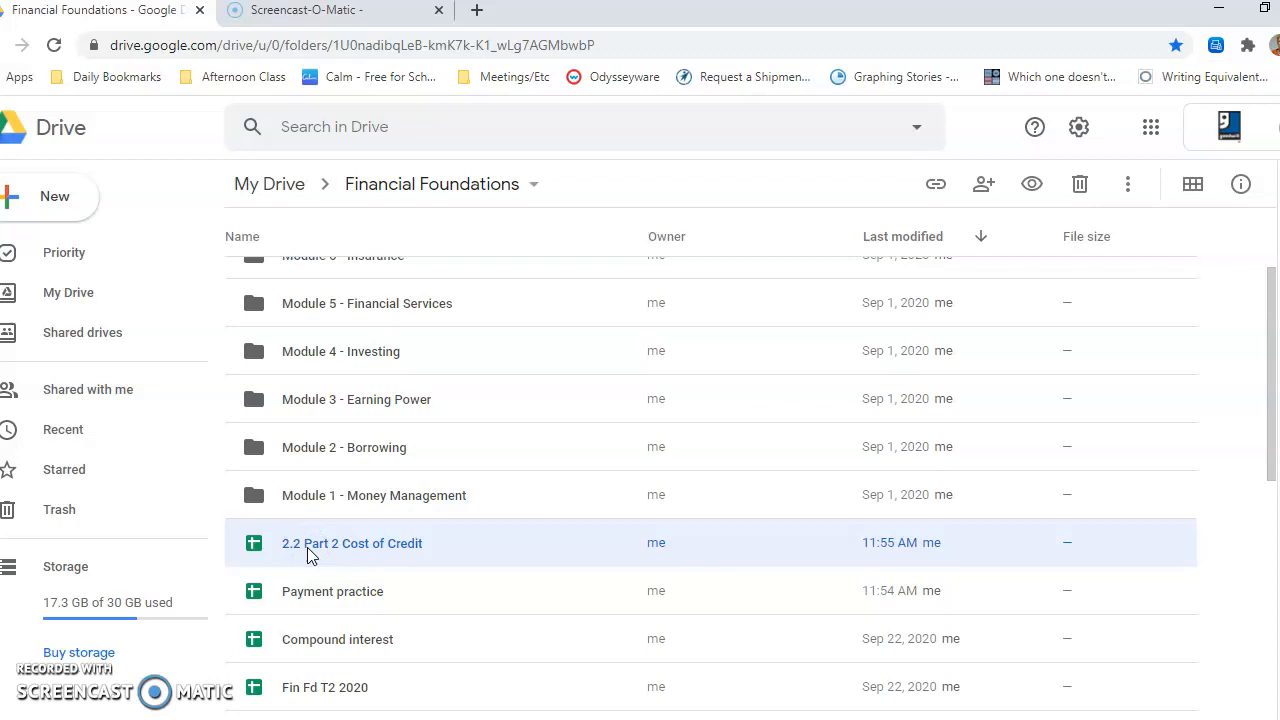
Open the "2.2 Part 2 Cost of Credit" spreadsheet from the Financial Foundations folder.
click(350, 548)
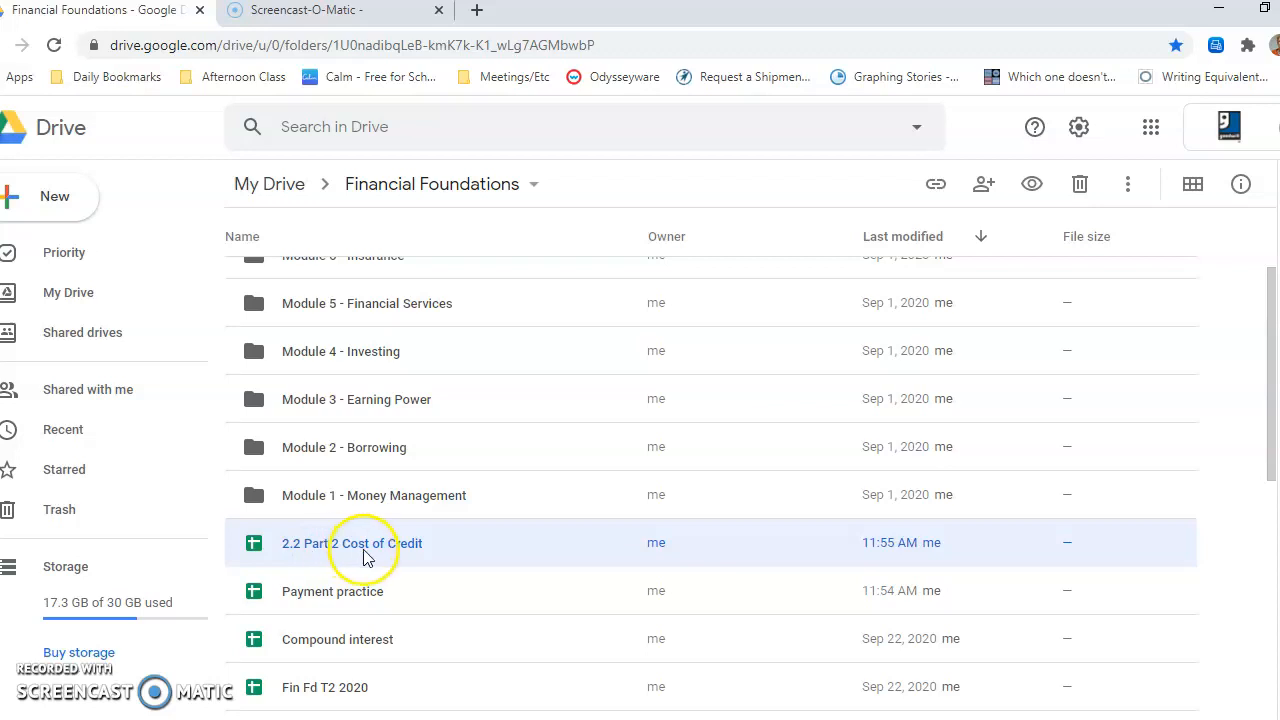
mouse_move(582, 719)
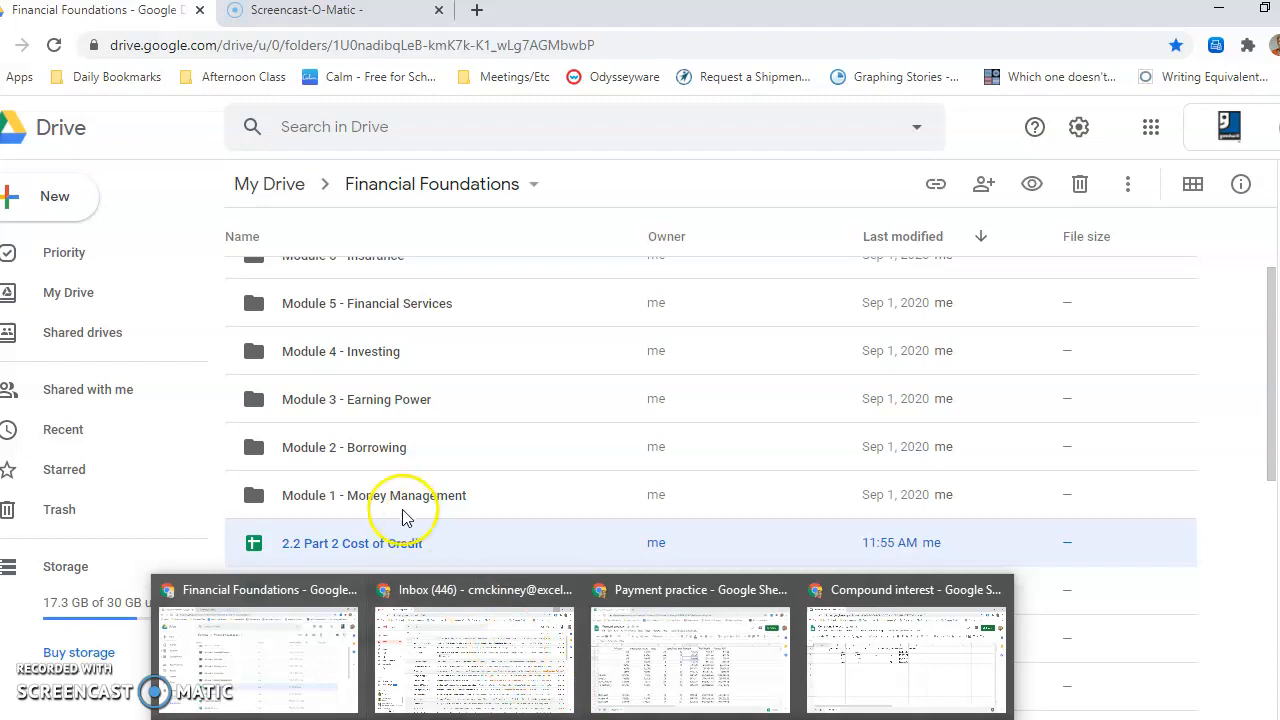
click(398, 545)
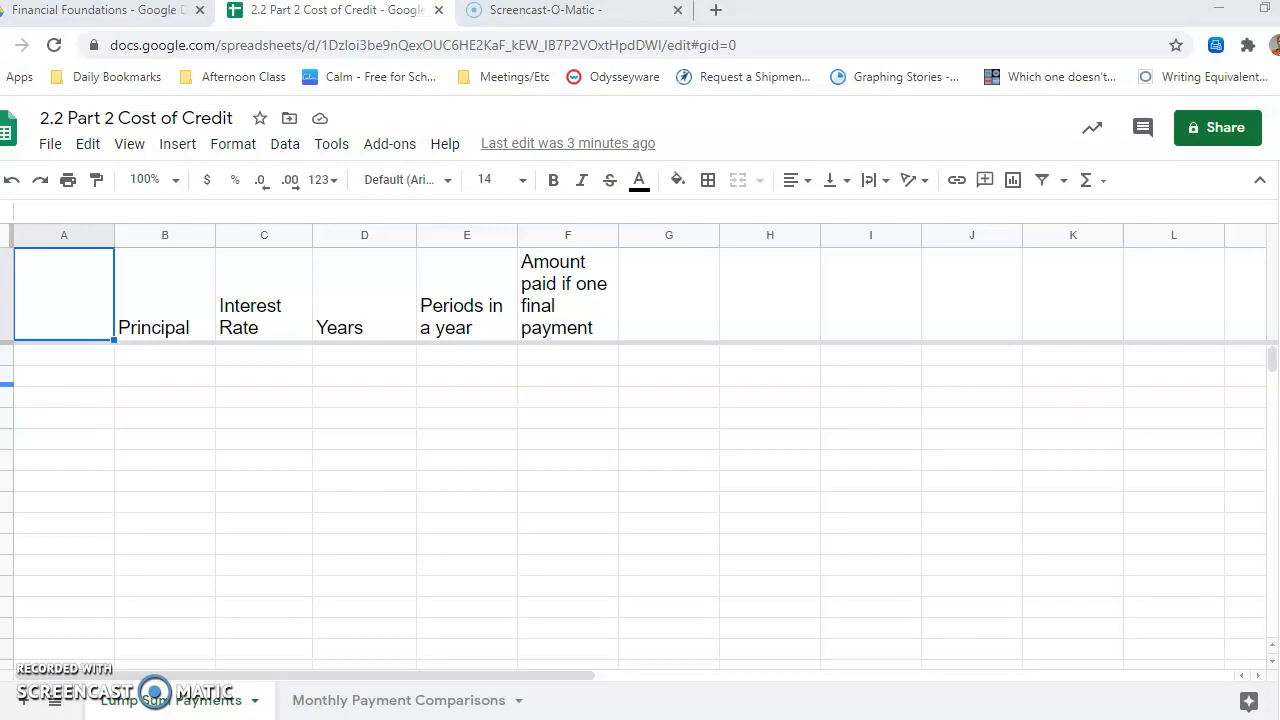
key(super+d)
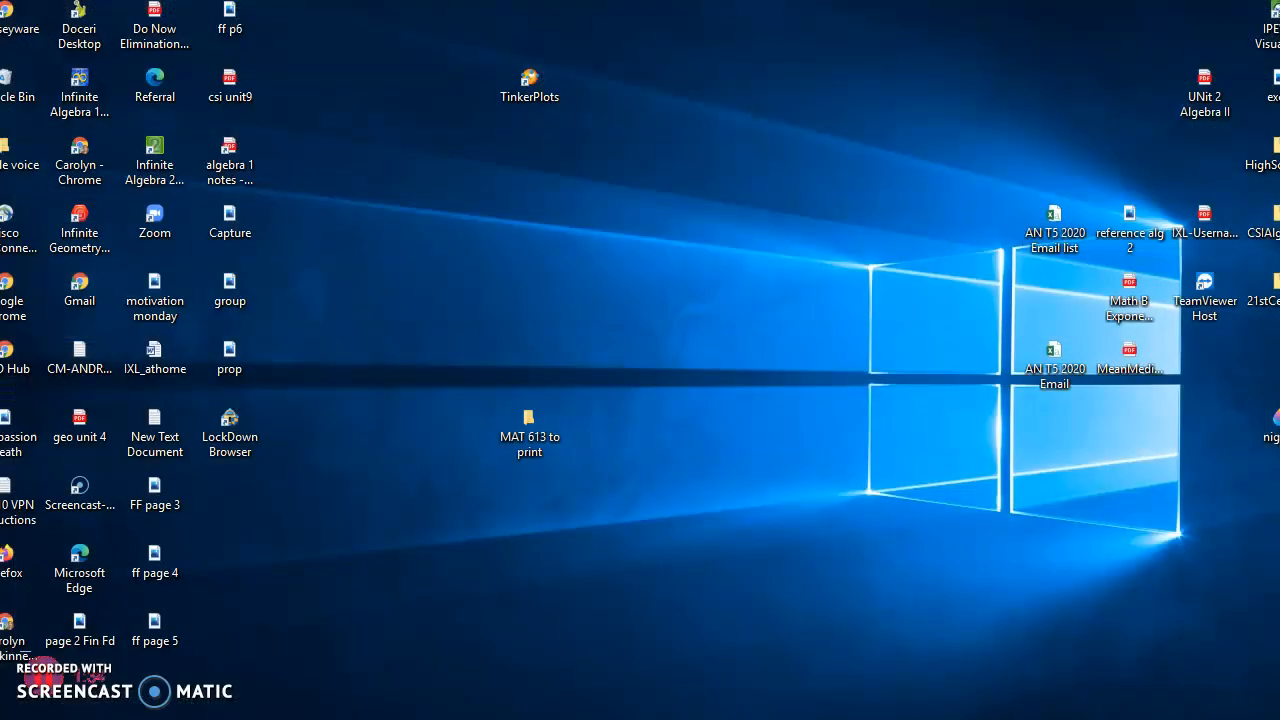
key(super+d)
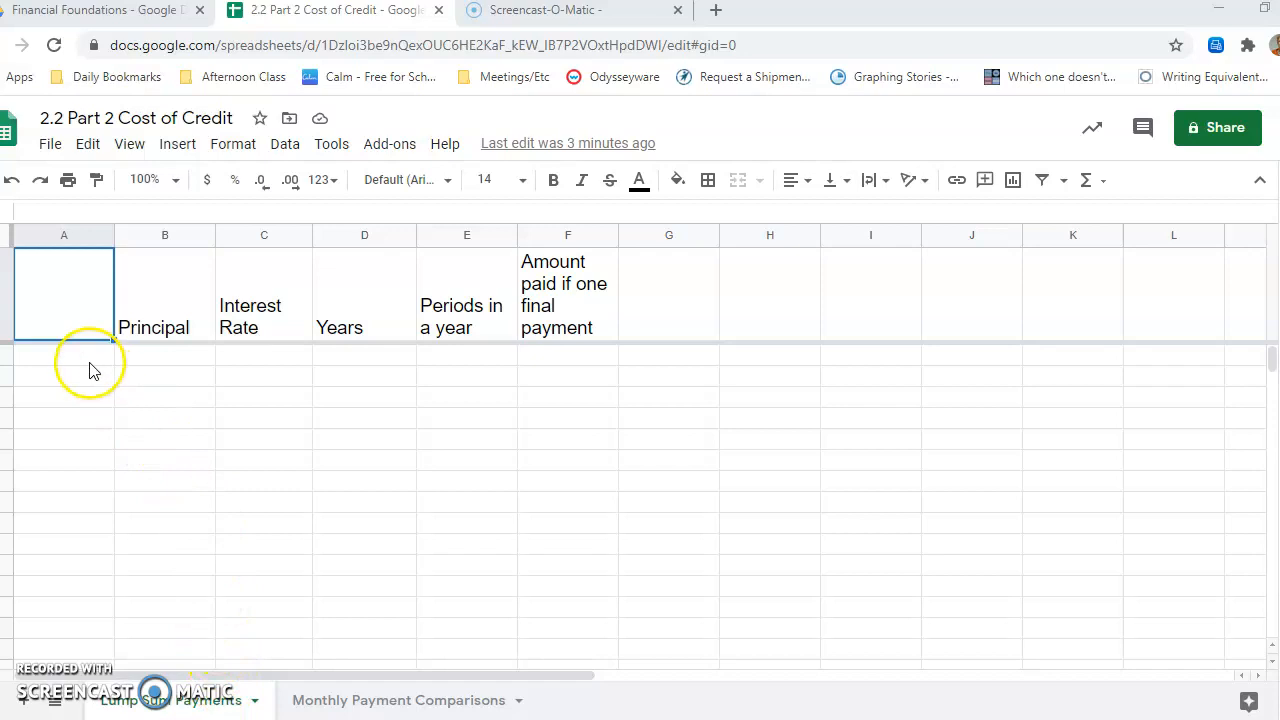
Label the first row below the headers #3 and enter a principal of 5000 and an interest rate of 5.5%.
click(151, 363)
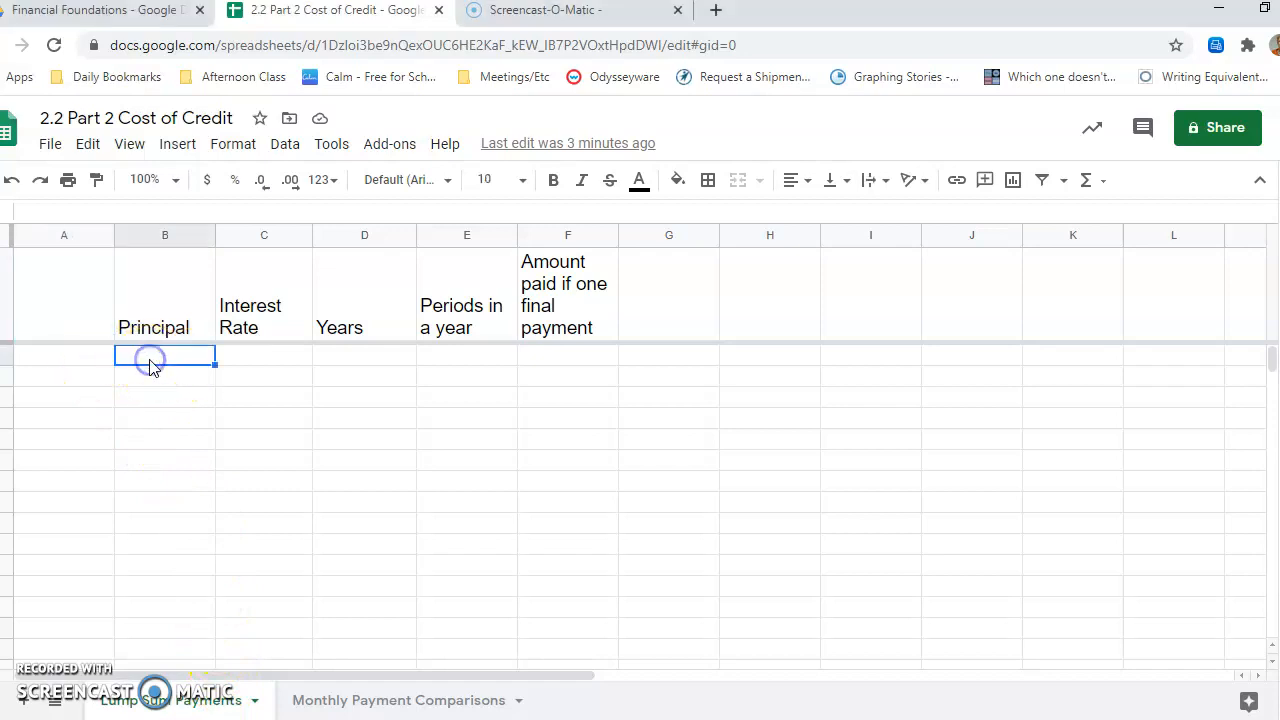
click(78, 363)
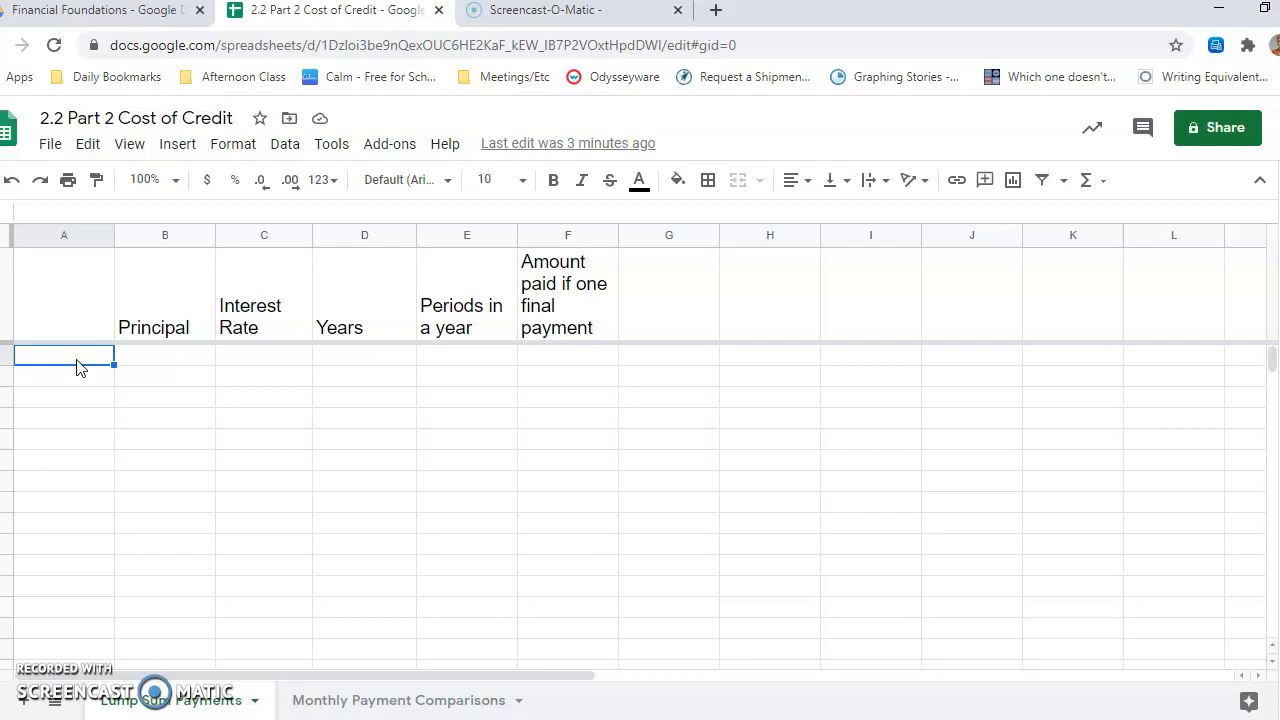
text(#3)
key(Tab)
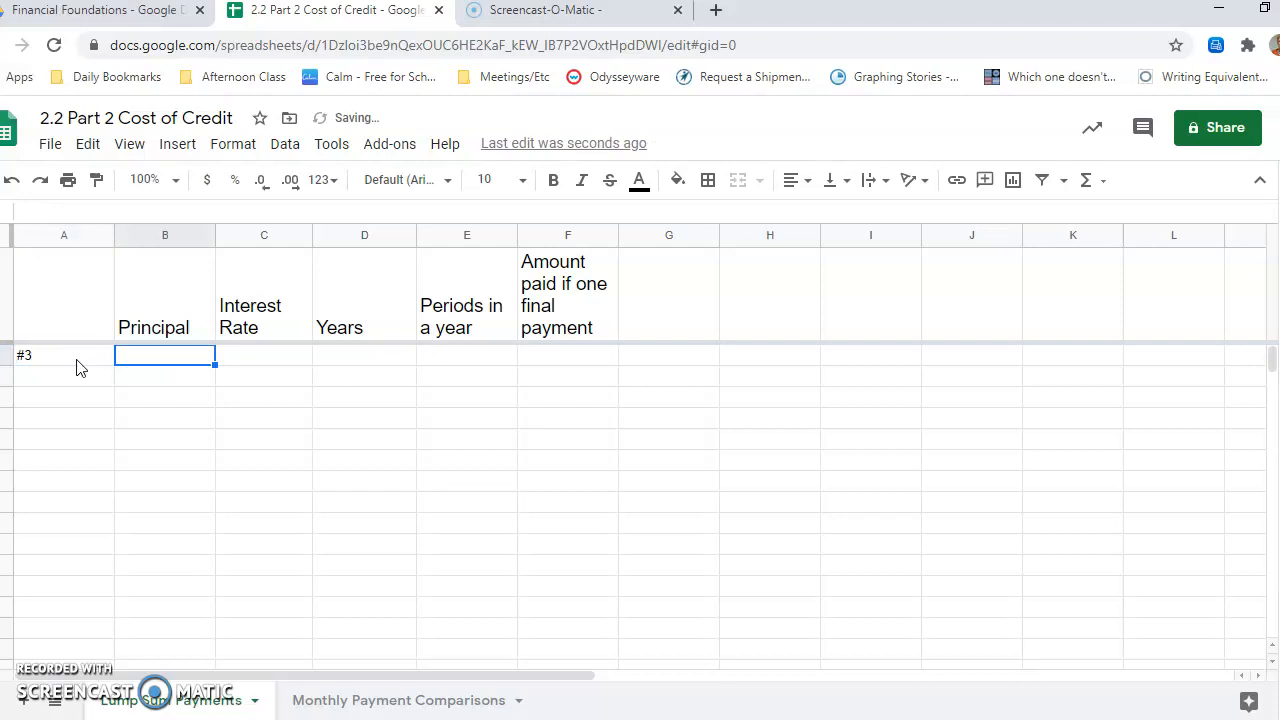
text(5000)
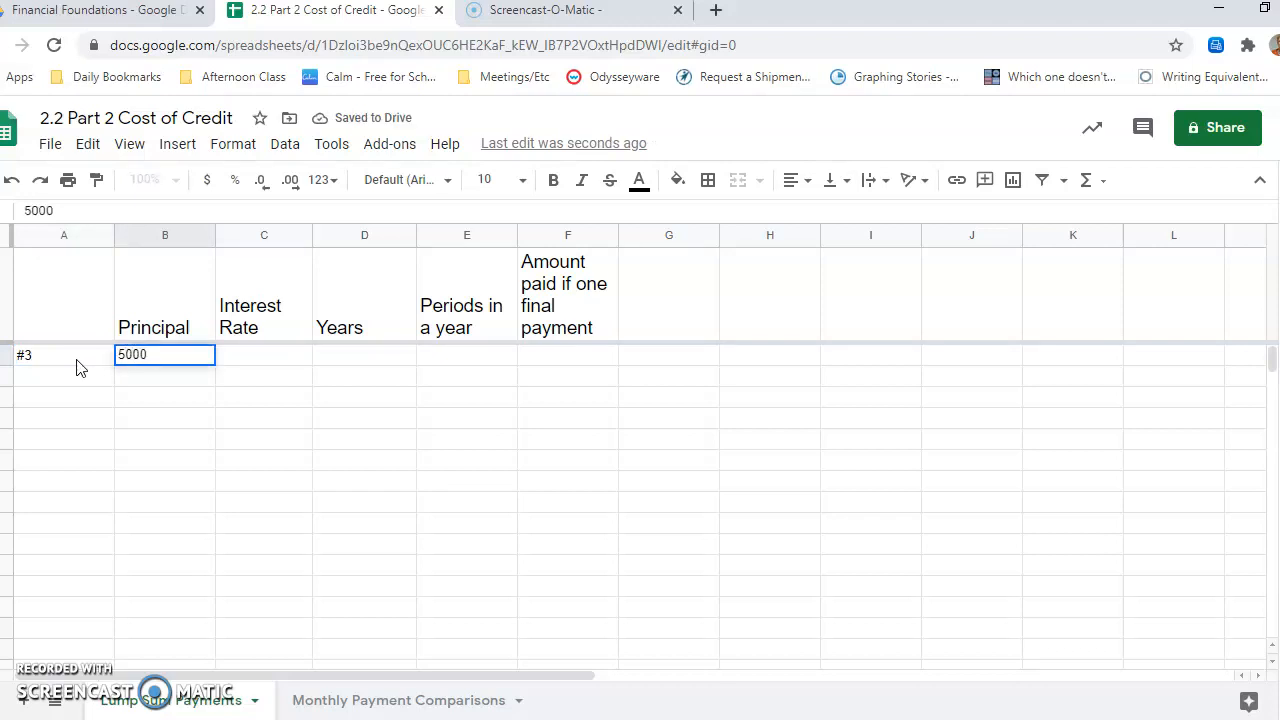
key(Tab)
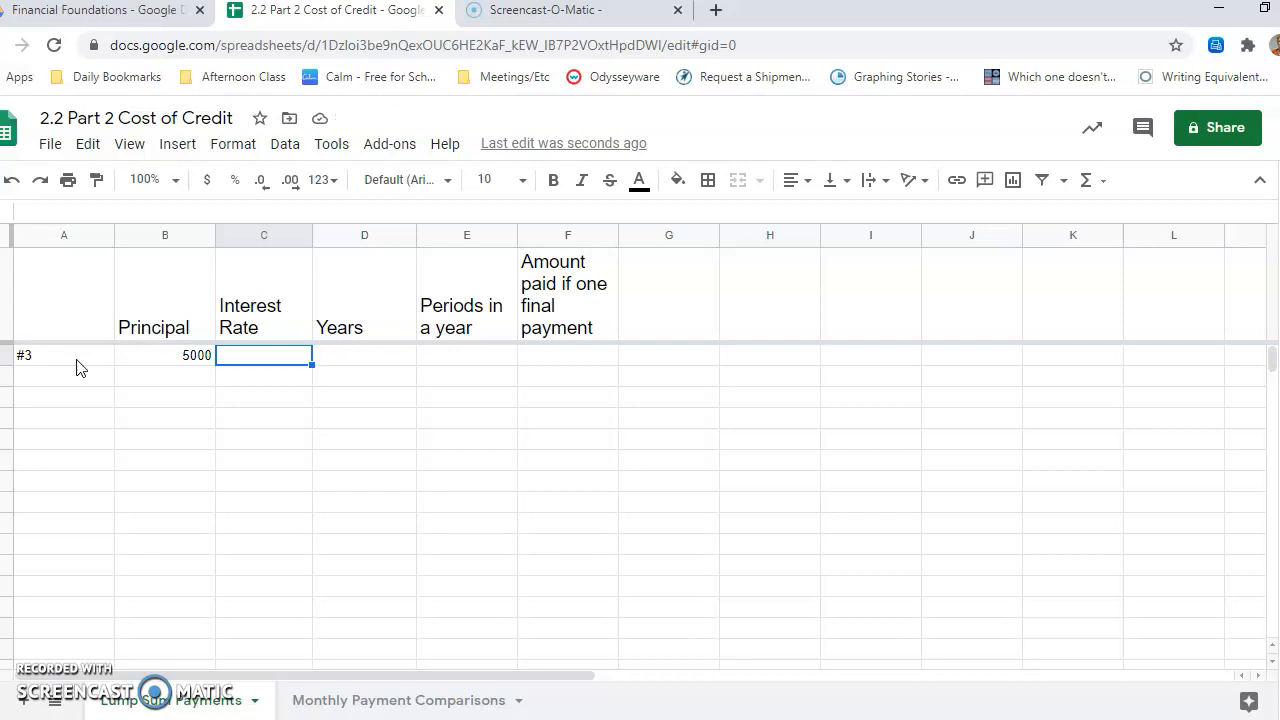
text(5.5%)
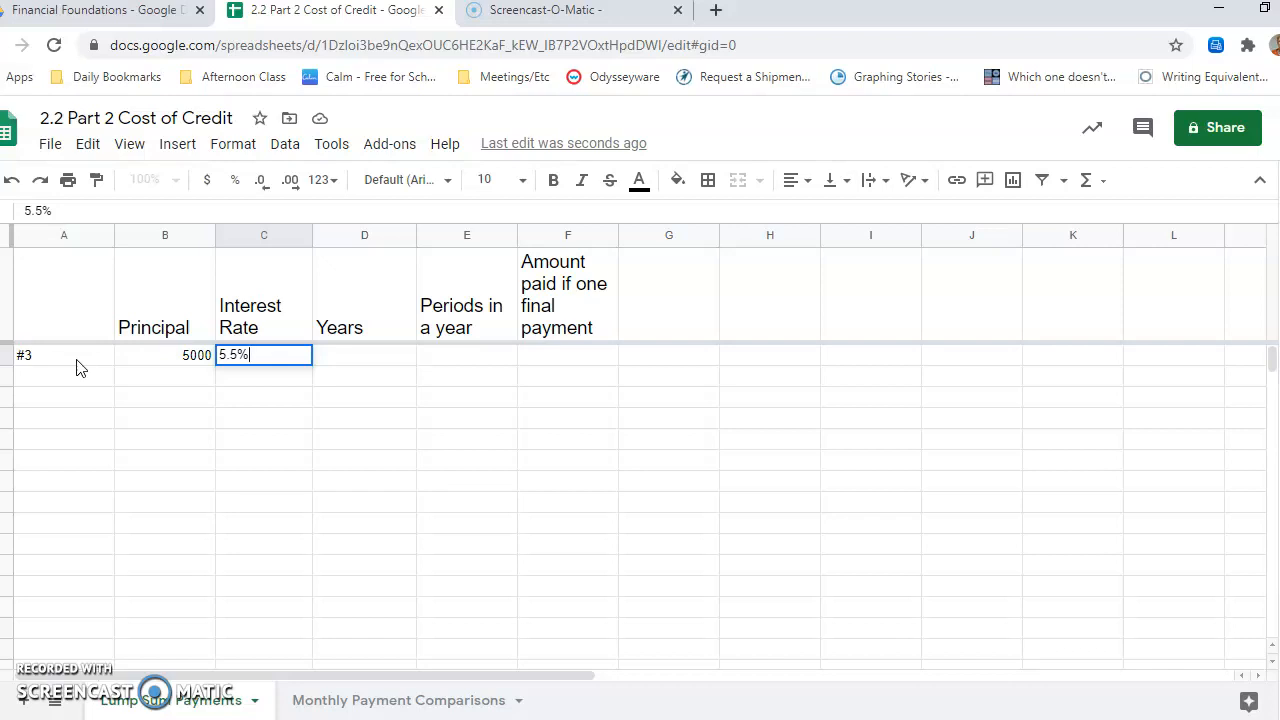
key(Tab)
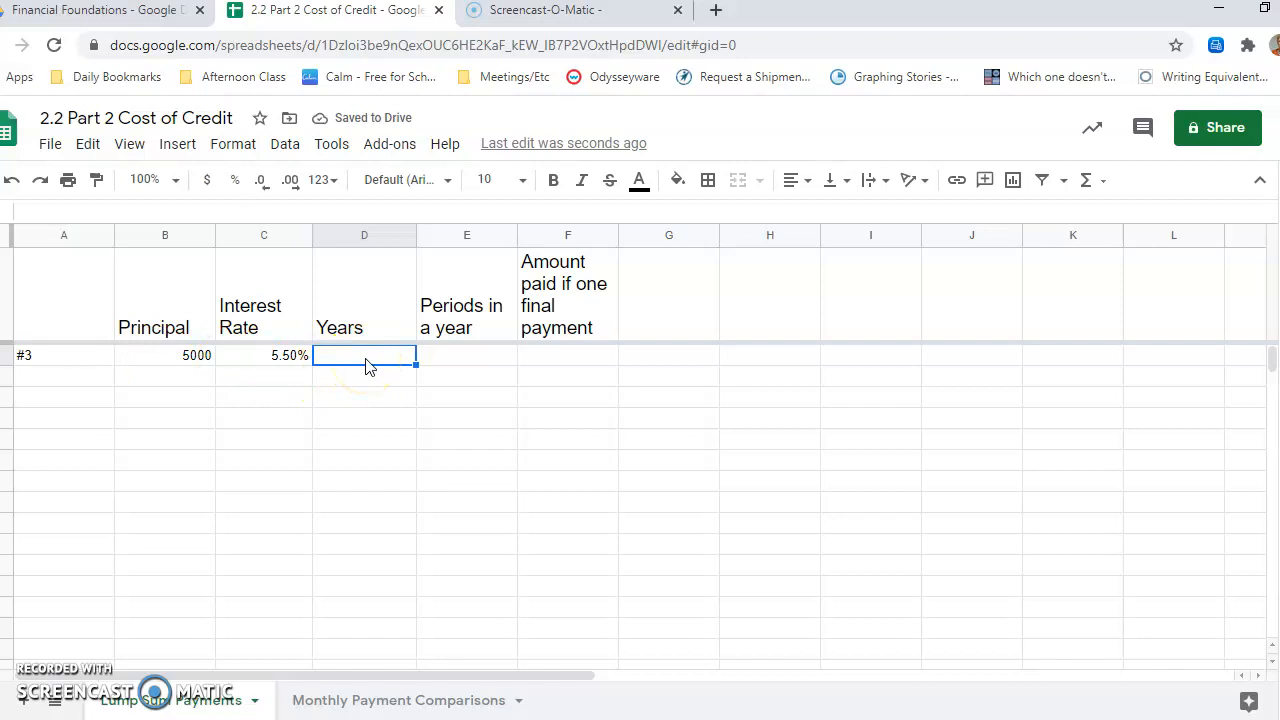
Enter 4 years and 1 period in a year for problem #3.
text(4)
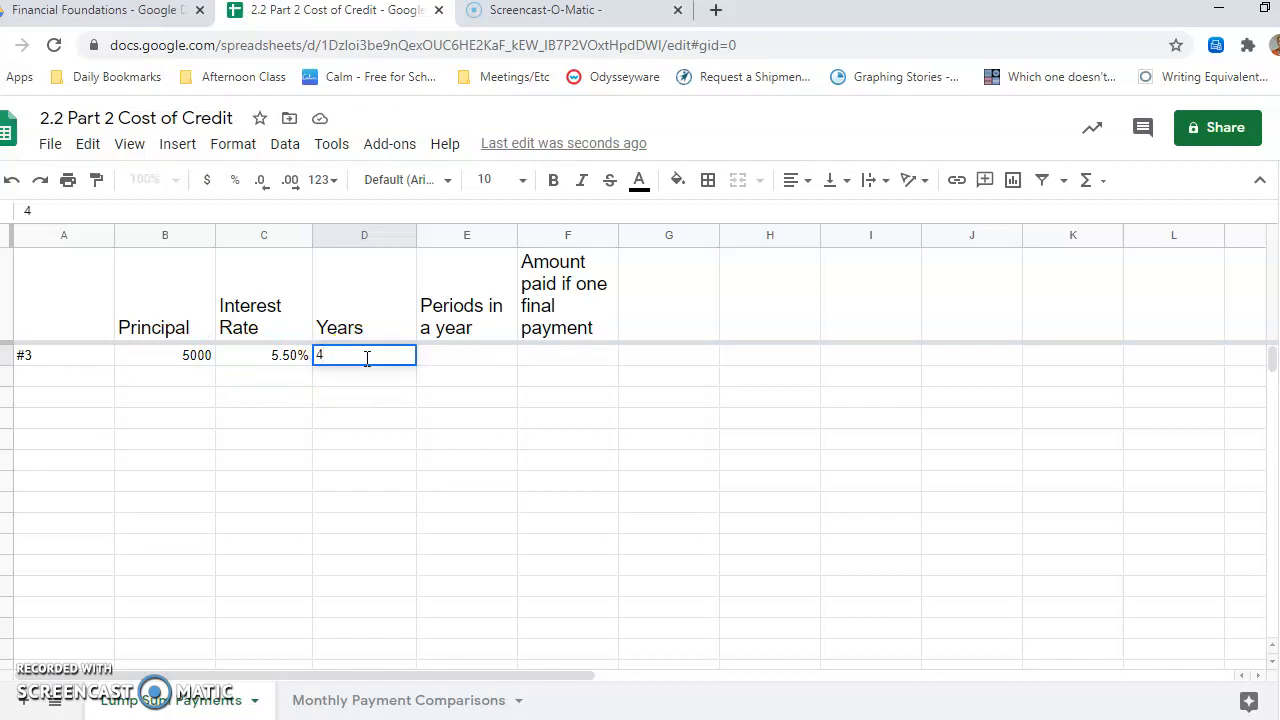
key(Tab)
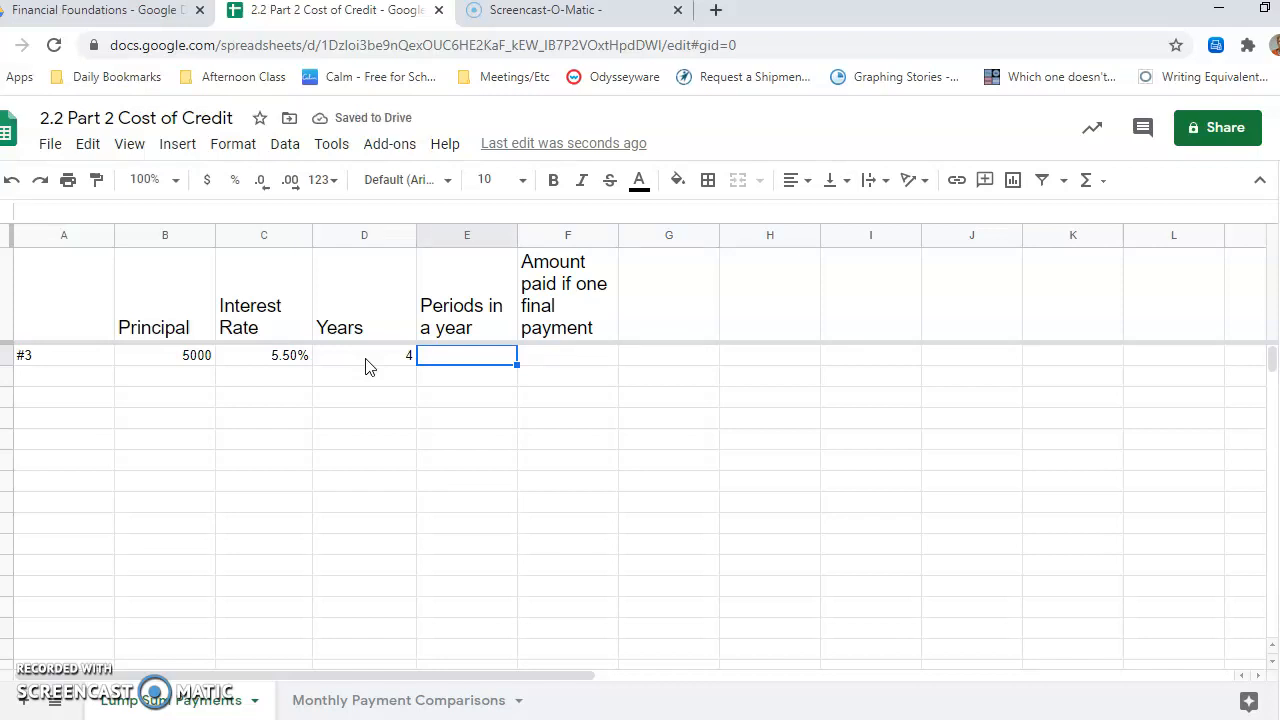
text(1)
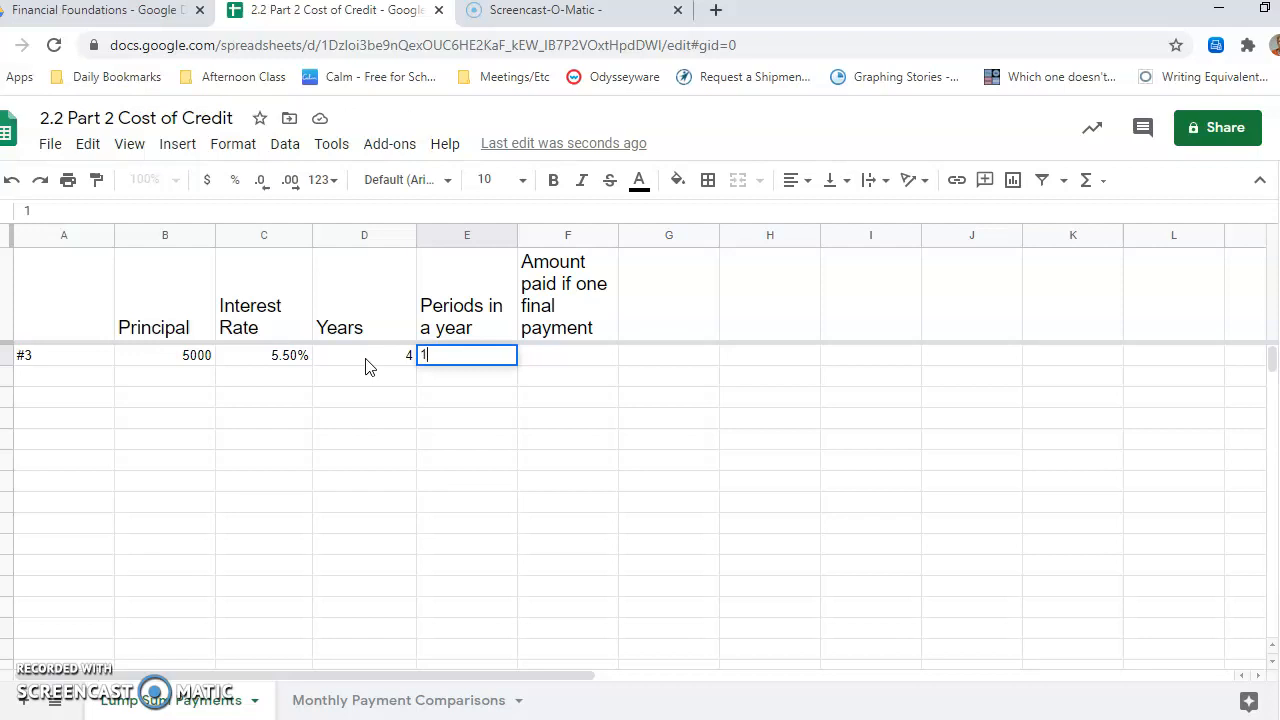
key(Tab)
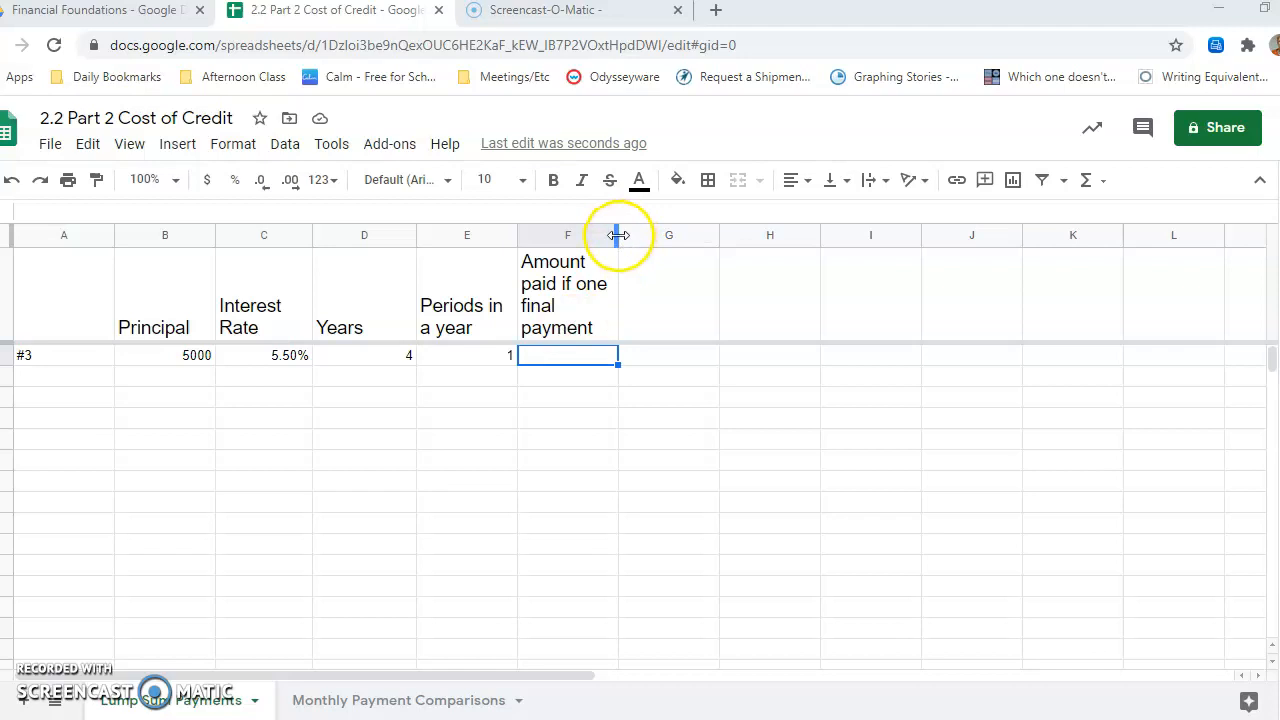
Enter the compound interest formula =B2*(1+C2/E2)^(D2*E2) in cell F2 for the amount paid in one final payment.
double_click(563, 356)
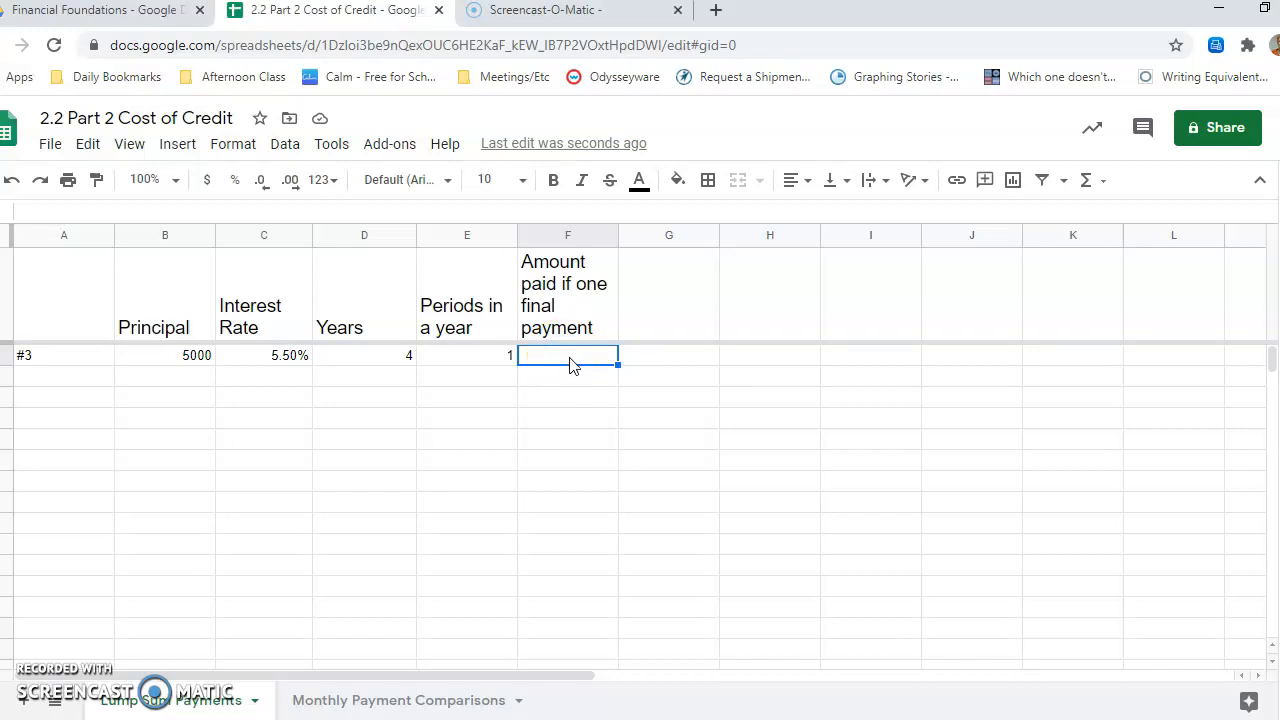
text(=)
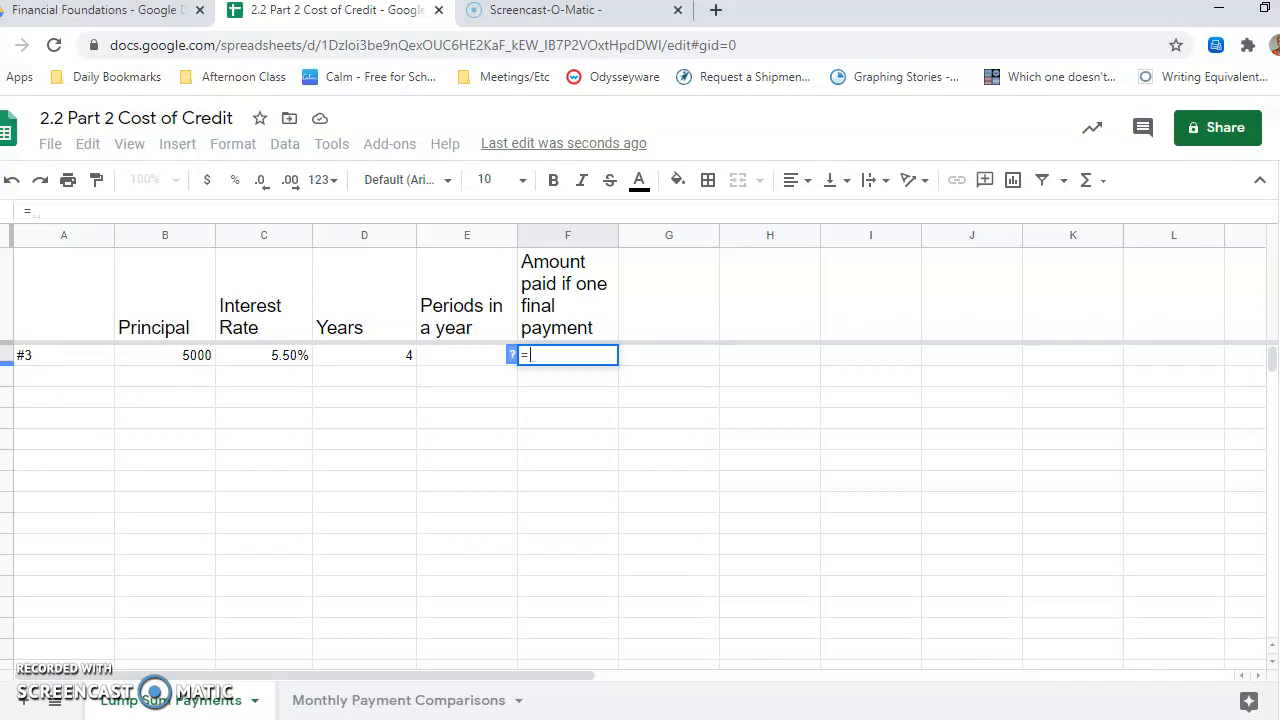
text(B2)
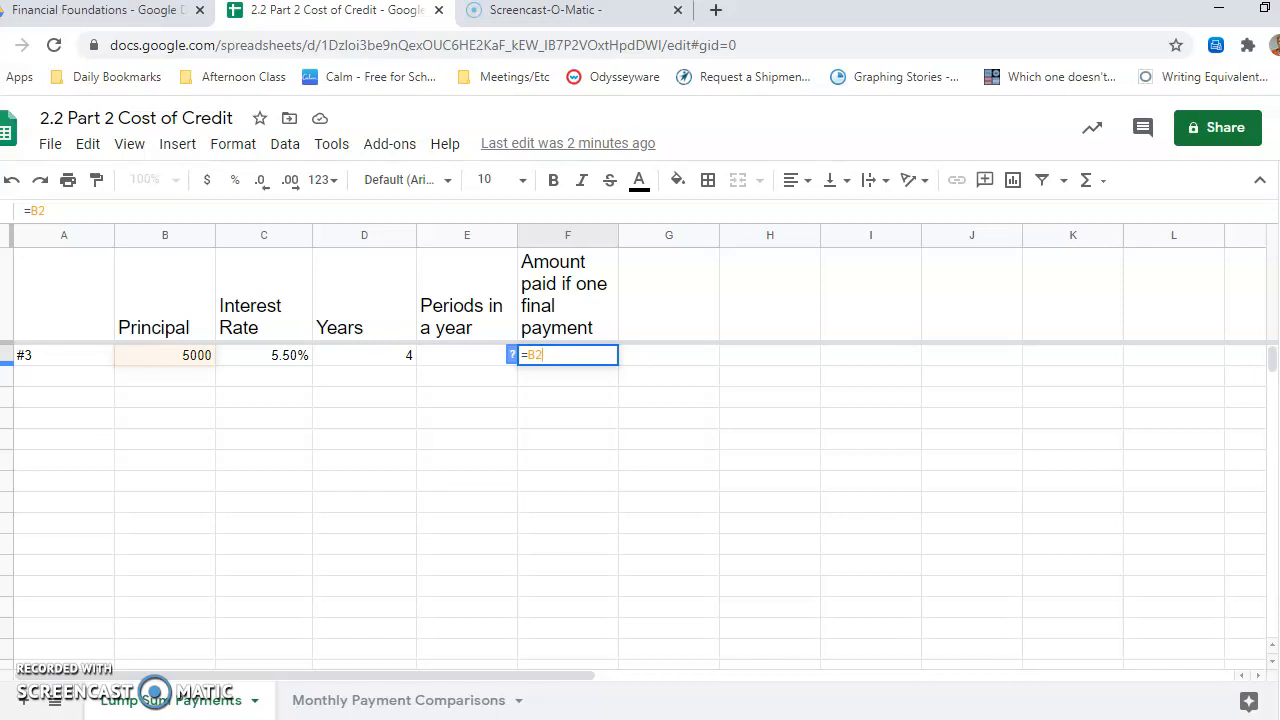
text(*)
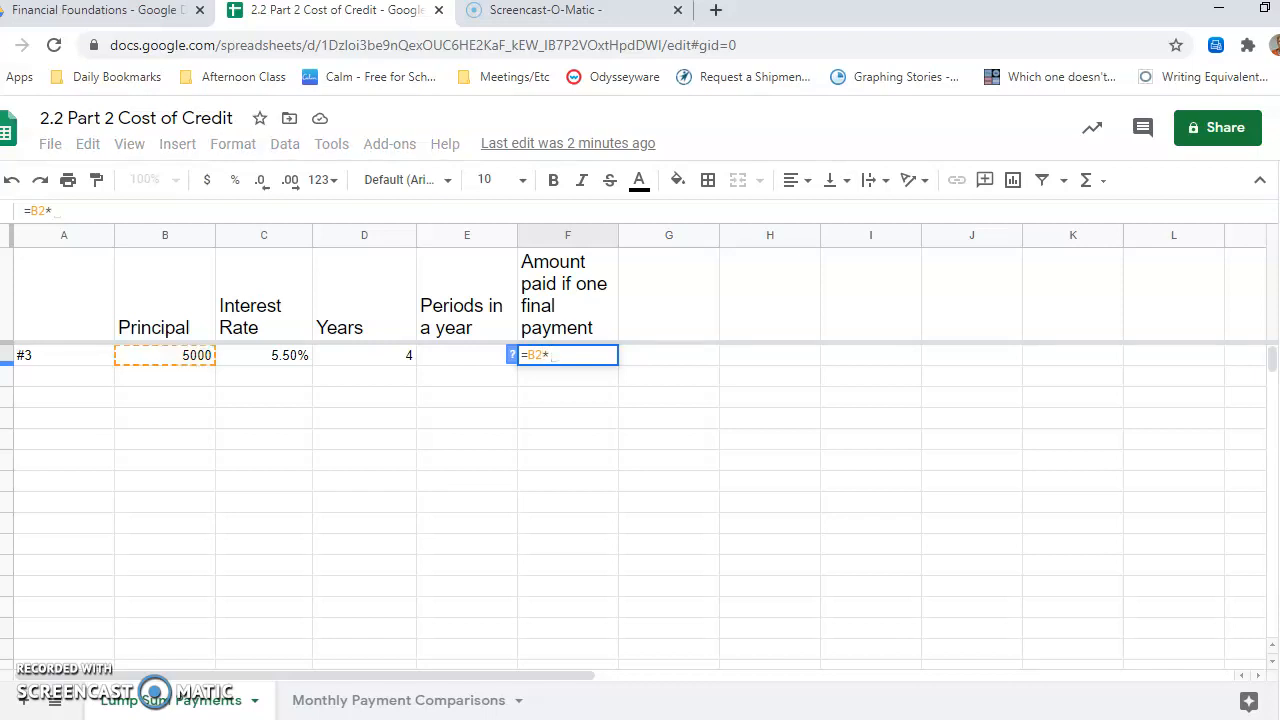
text((1)
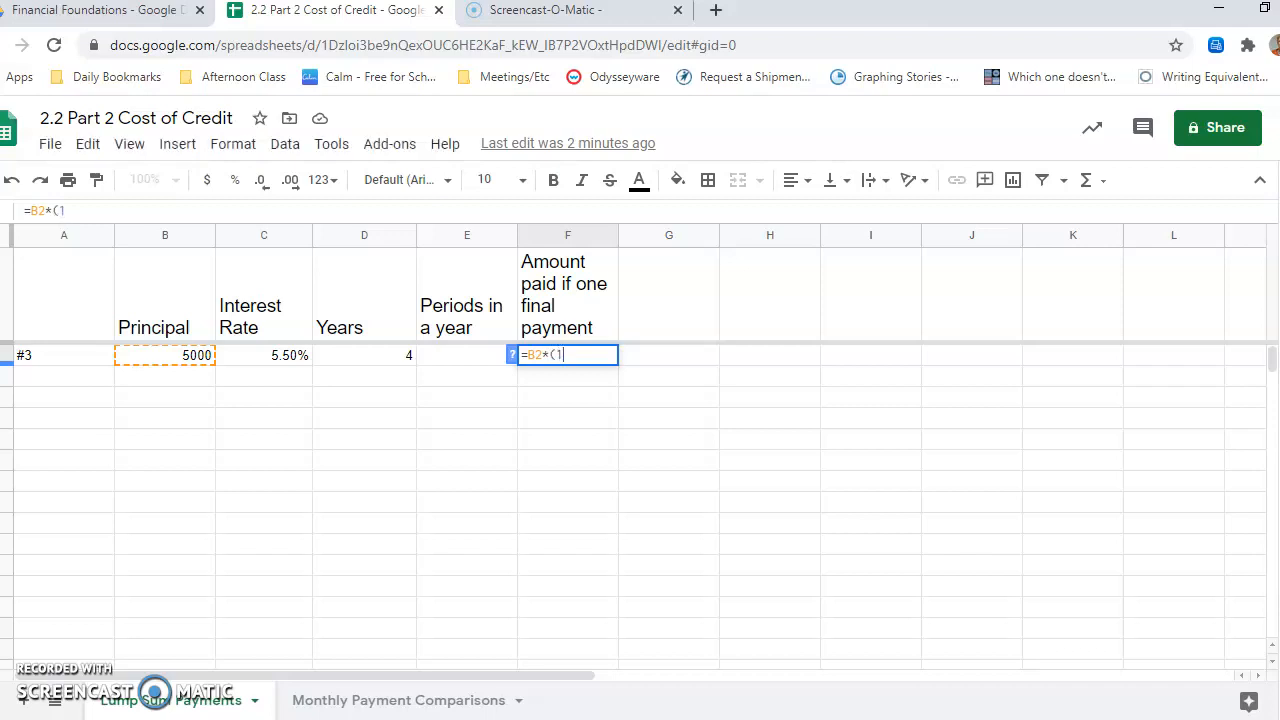
text(+)
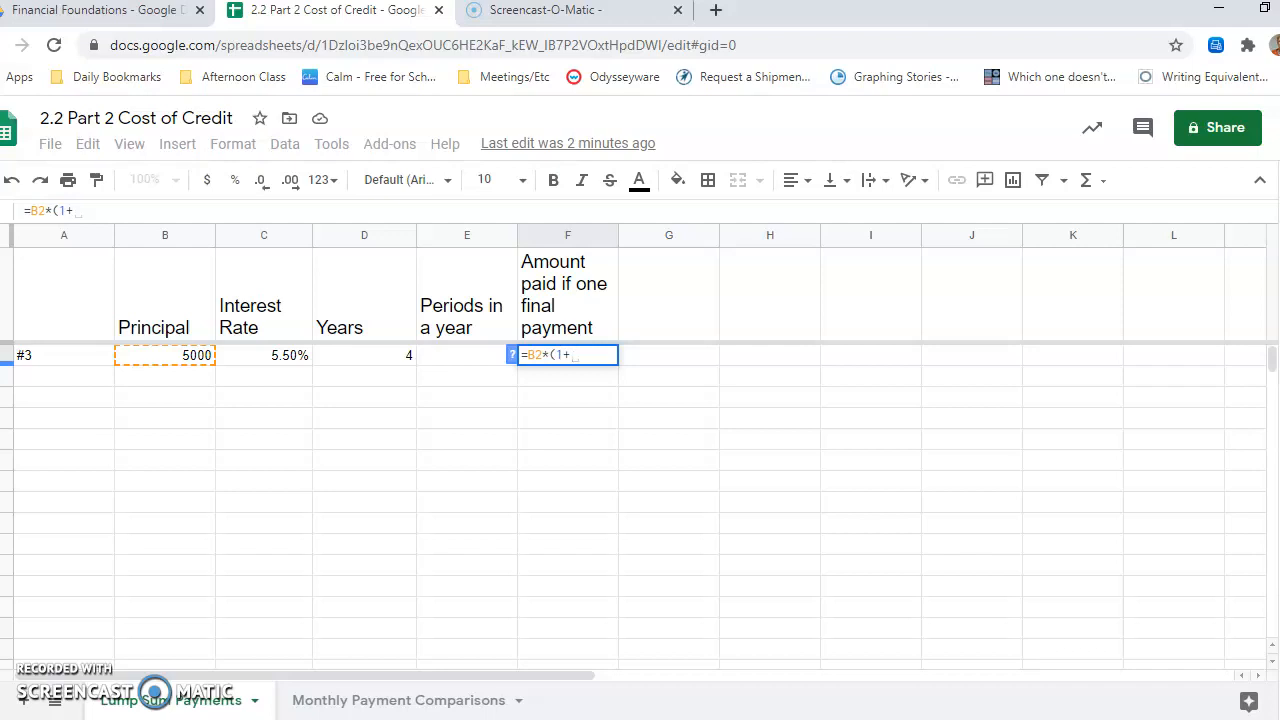
text(c2)
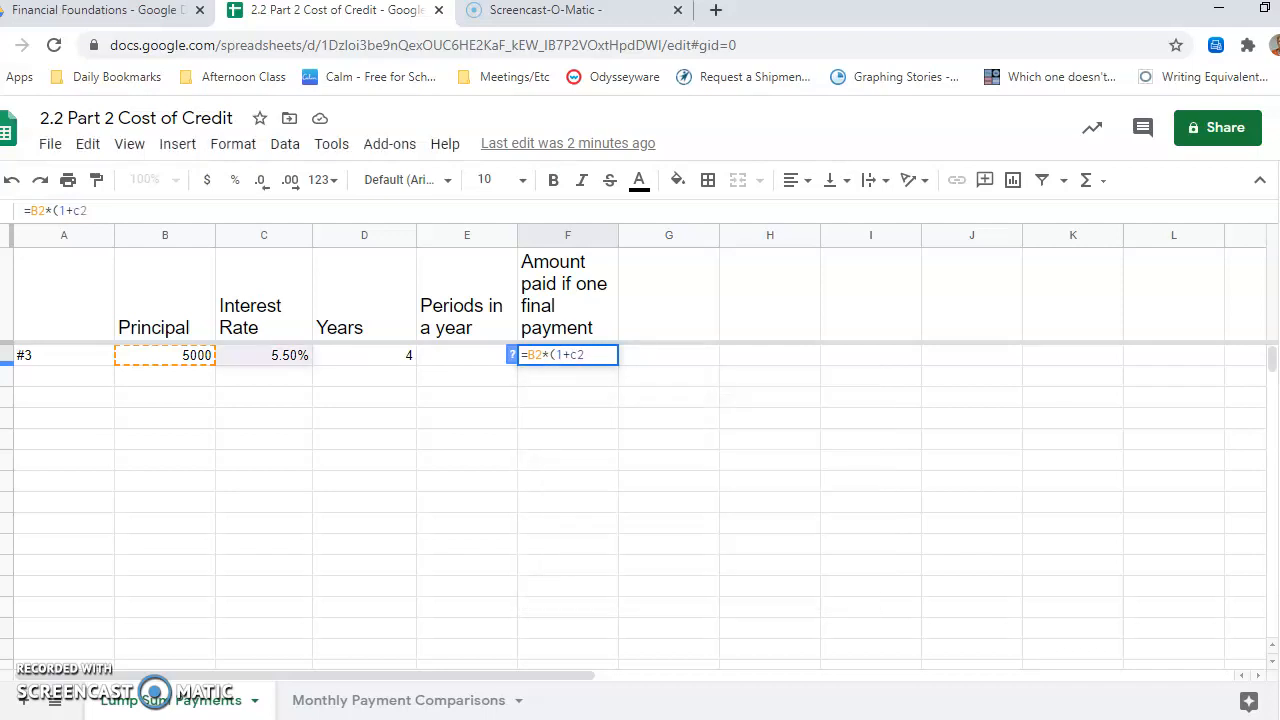
text(/)
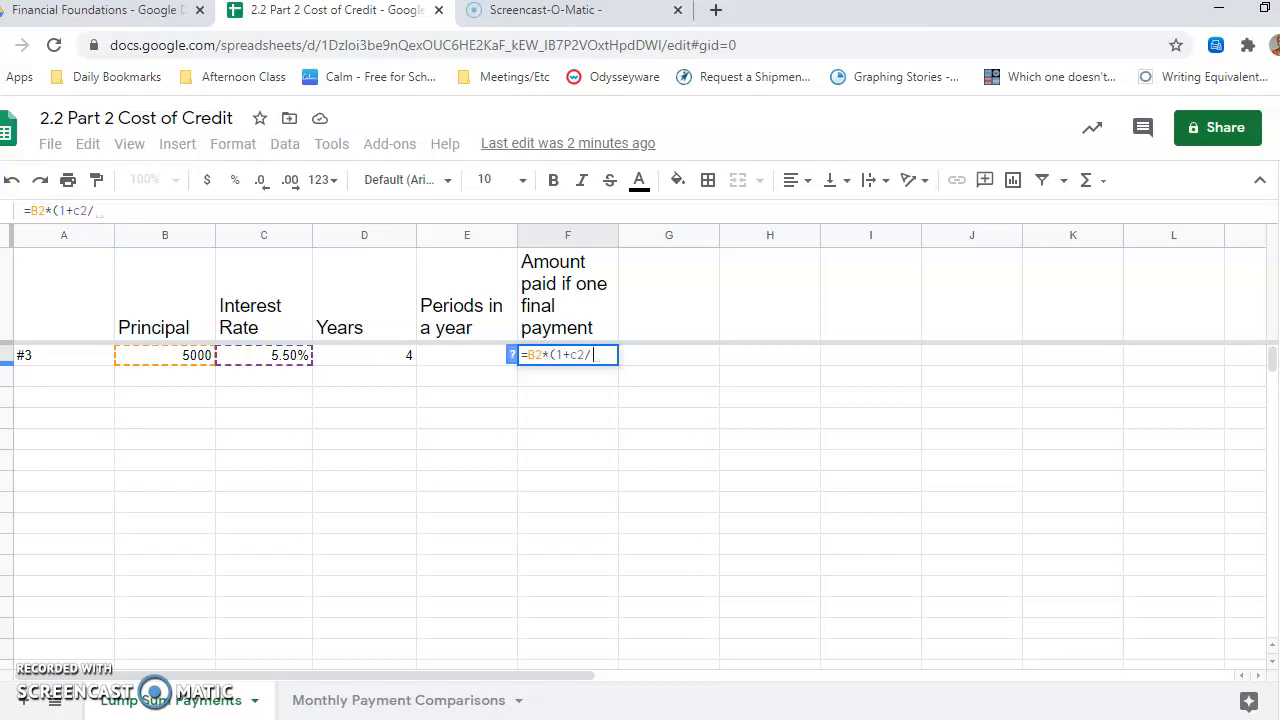
text(e2)
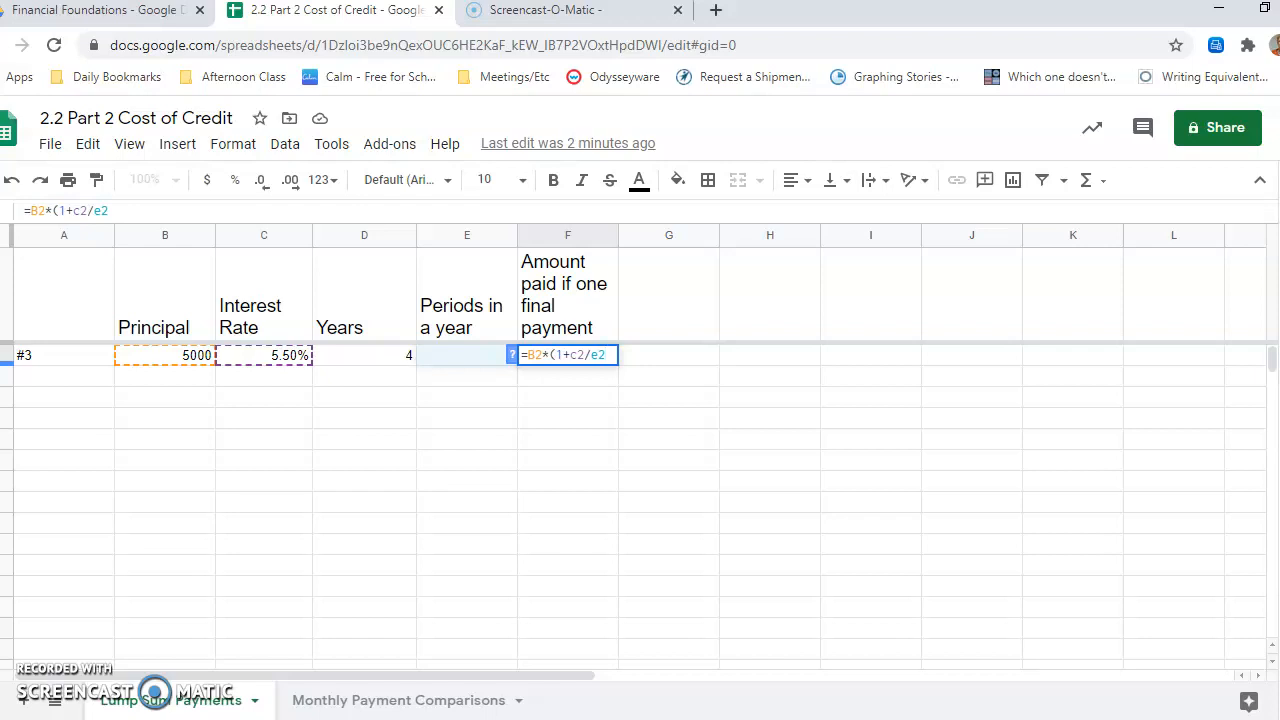
text())
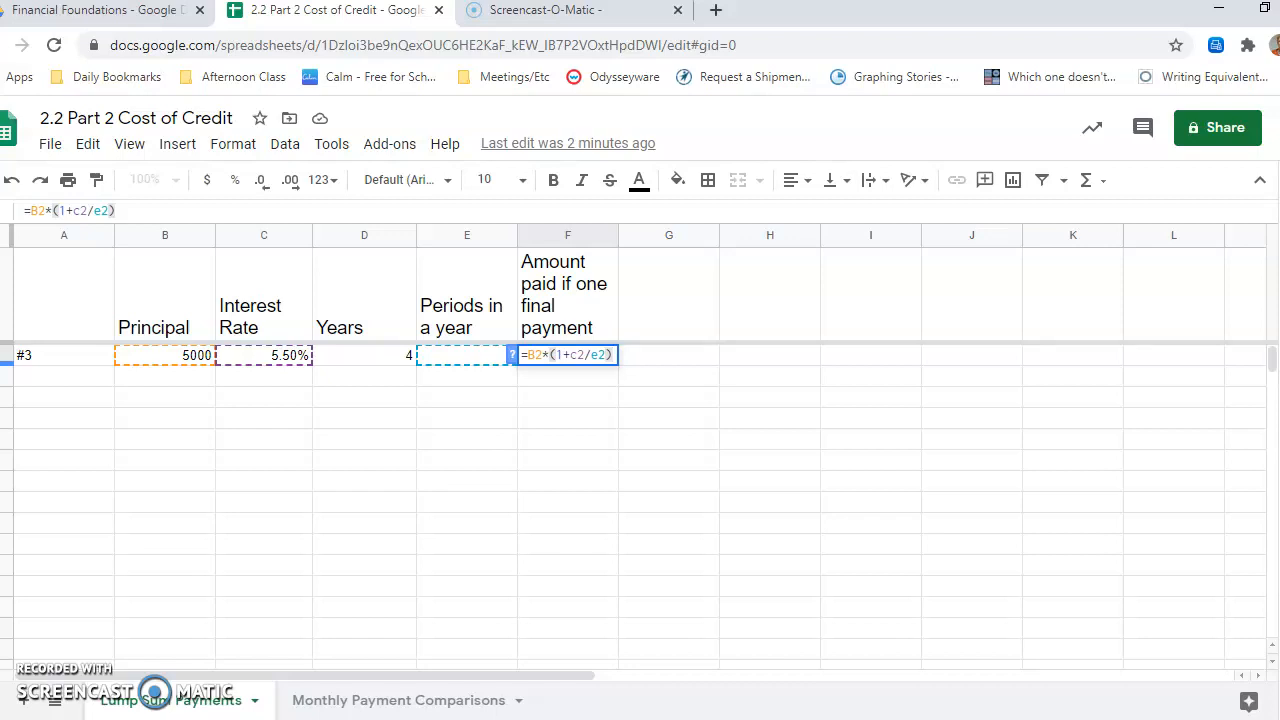
text(^)
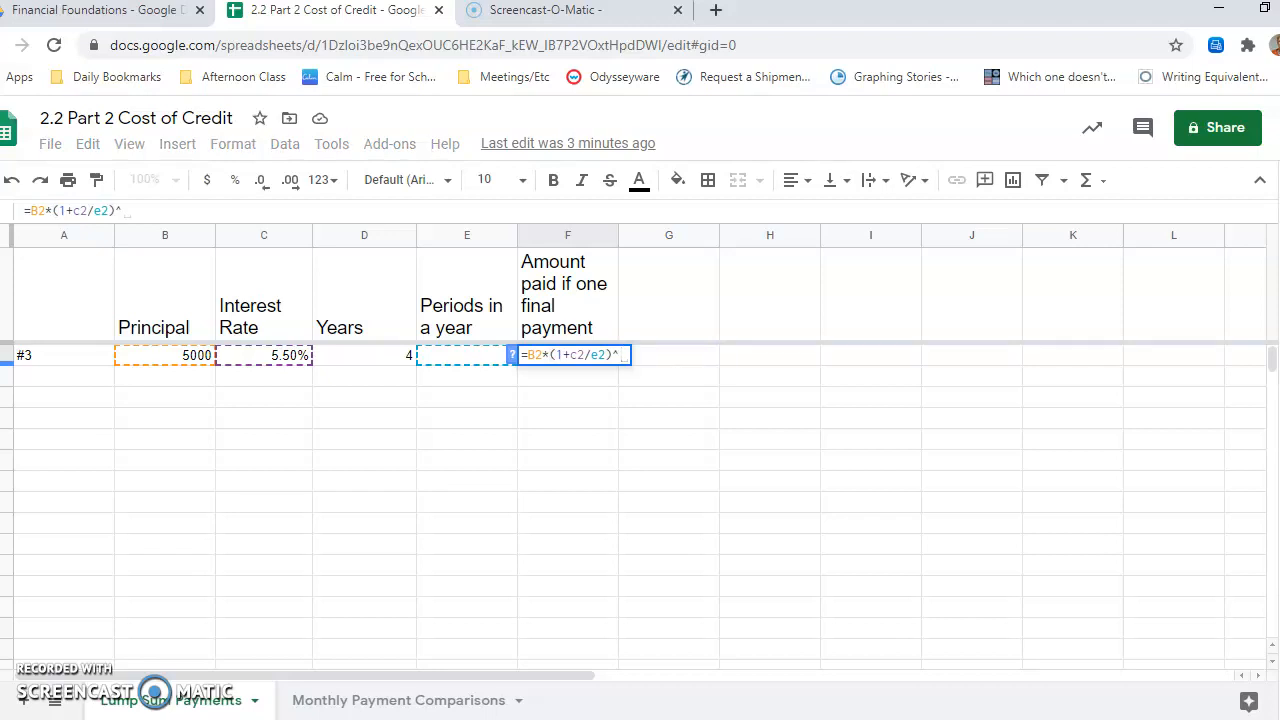
text((D2)
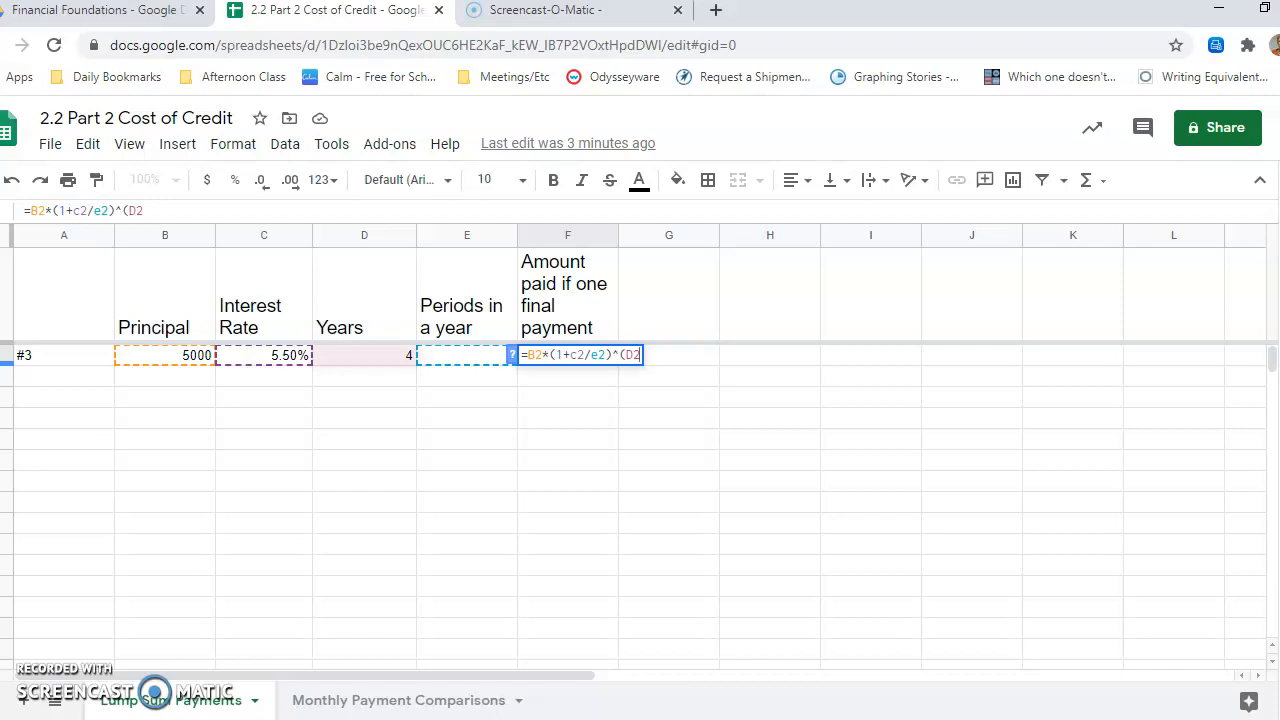
text(*E2)
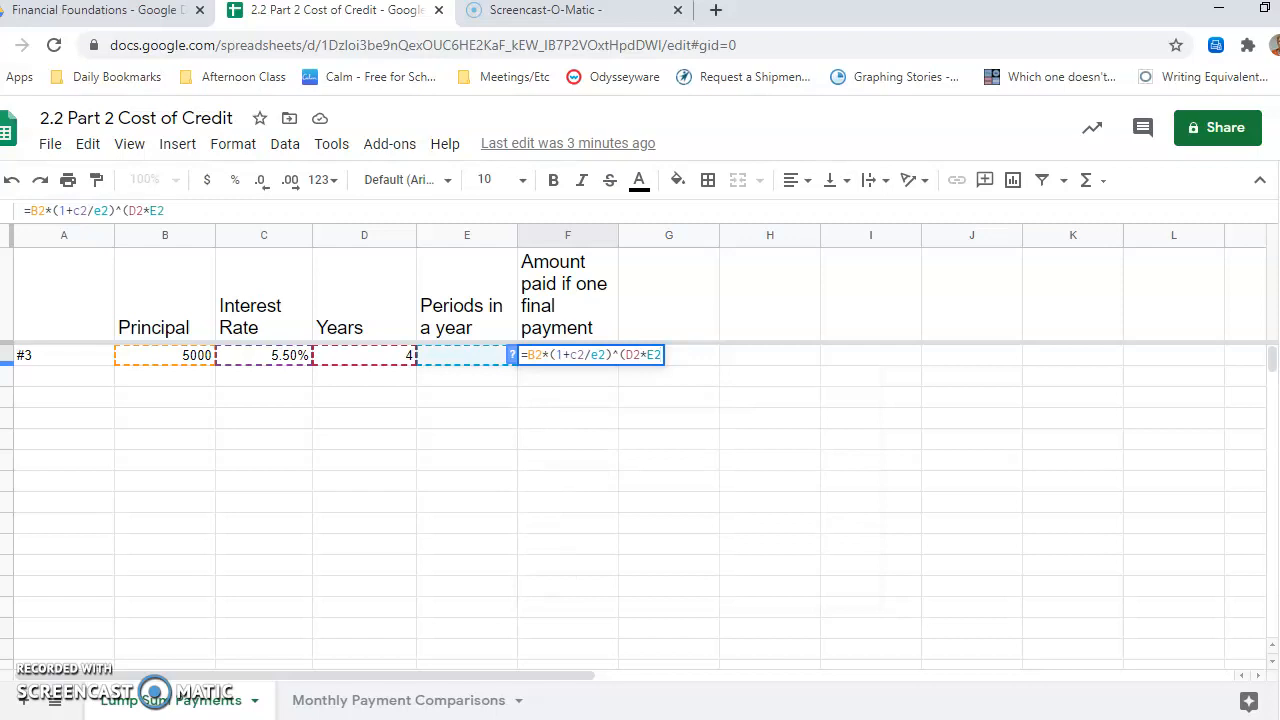
text())
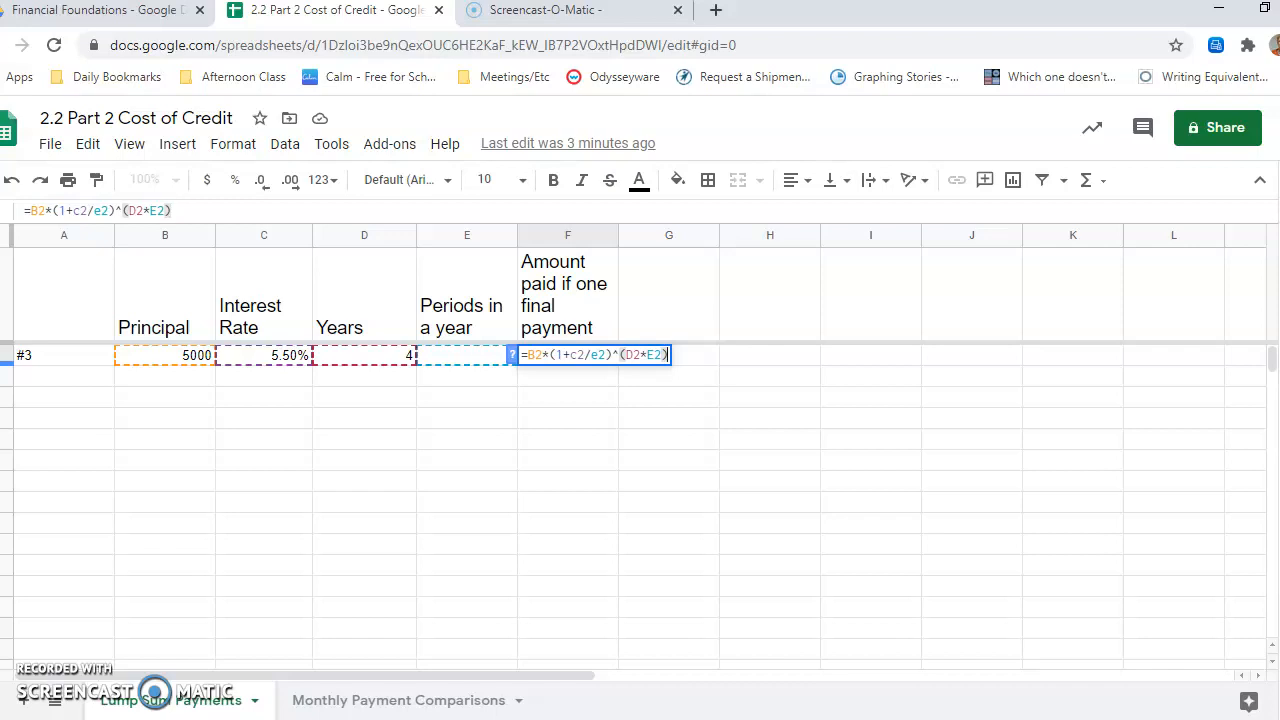
key(Return)
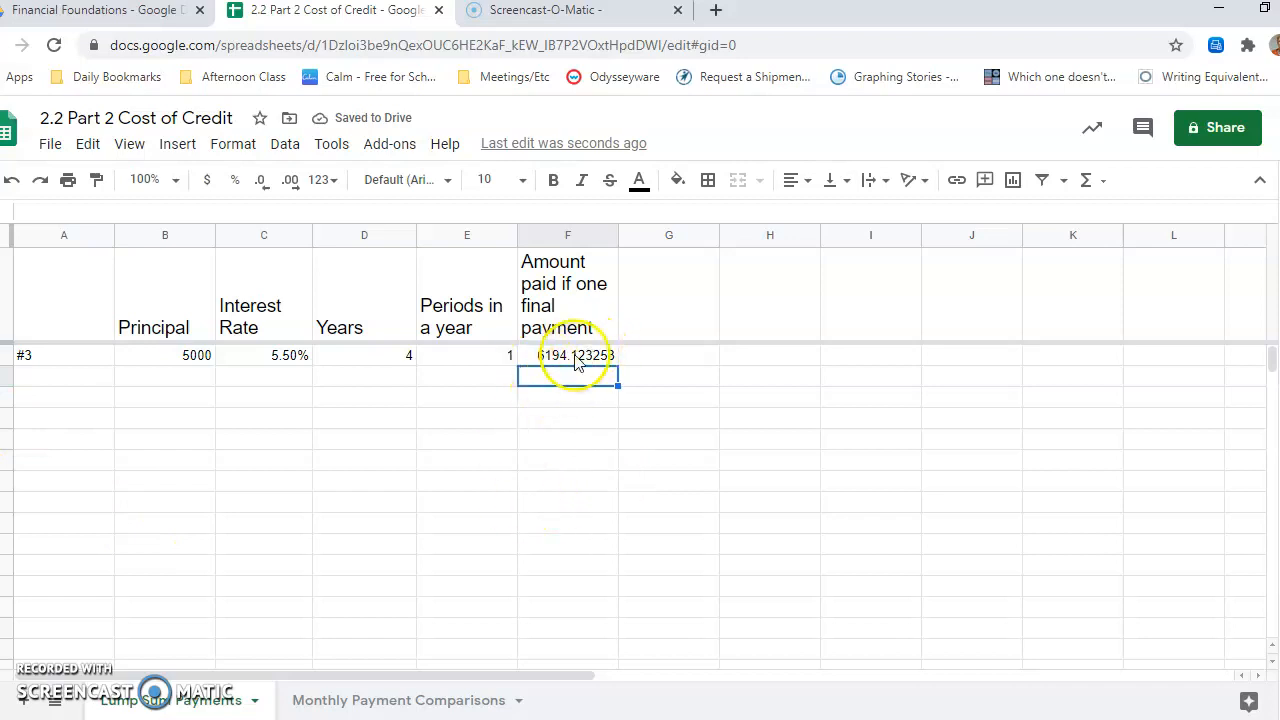
Format the calculated final payment amount in cell F2 as currency.
click(579, 357)
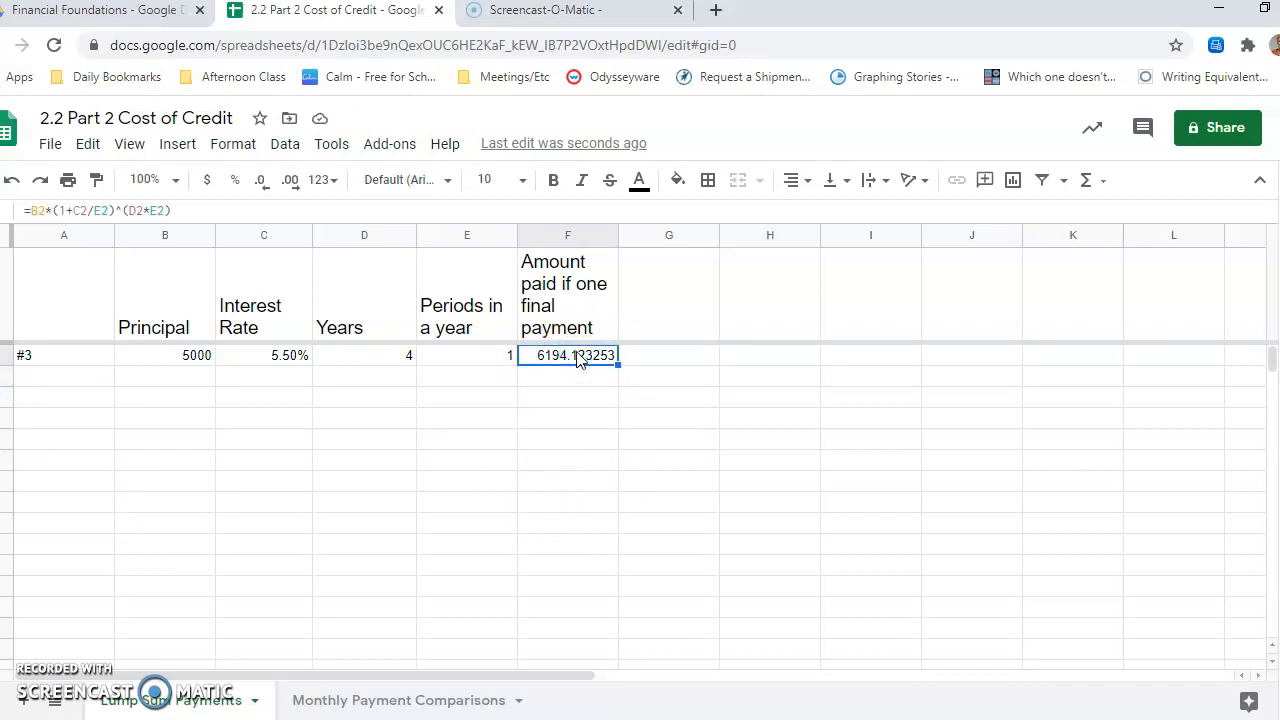
click(206, 190)
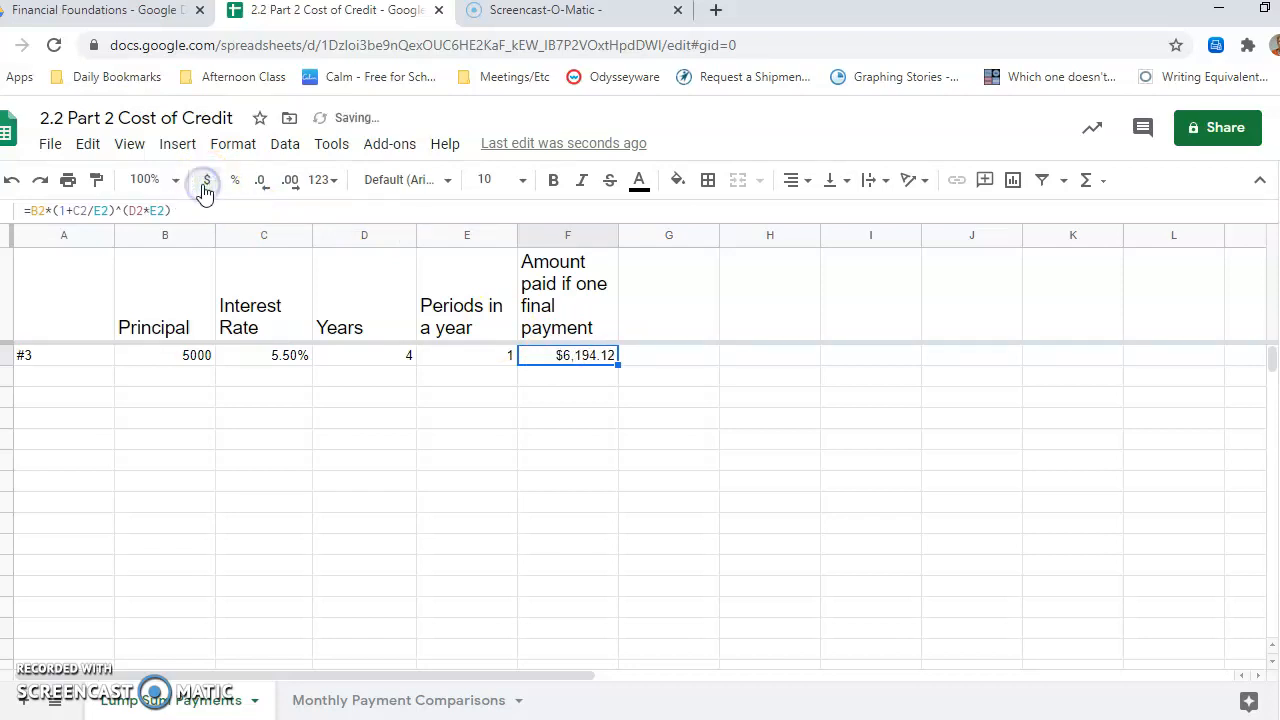
click(617, 443)
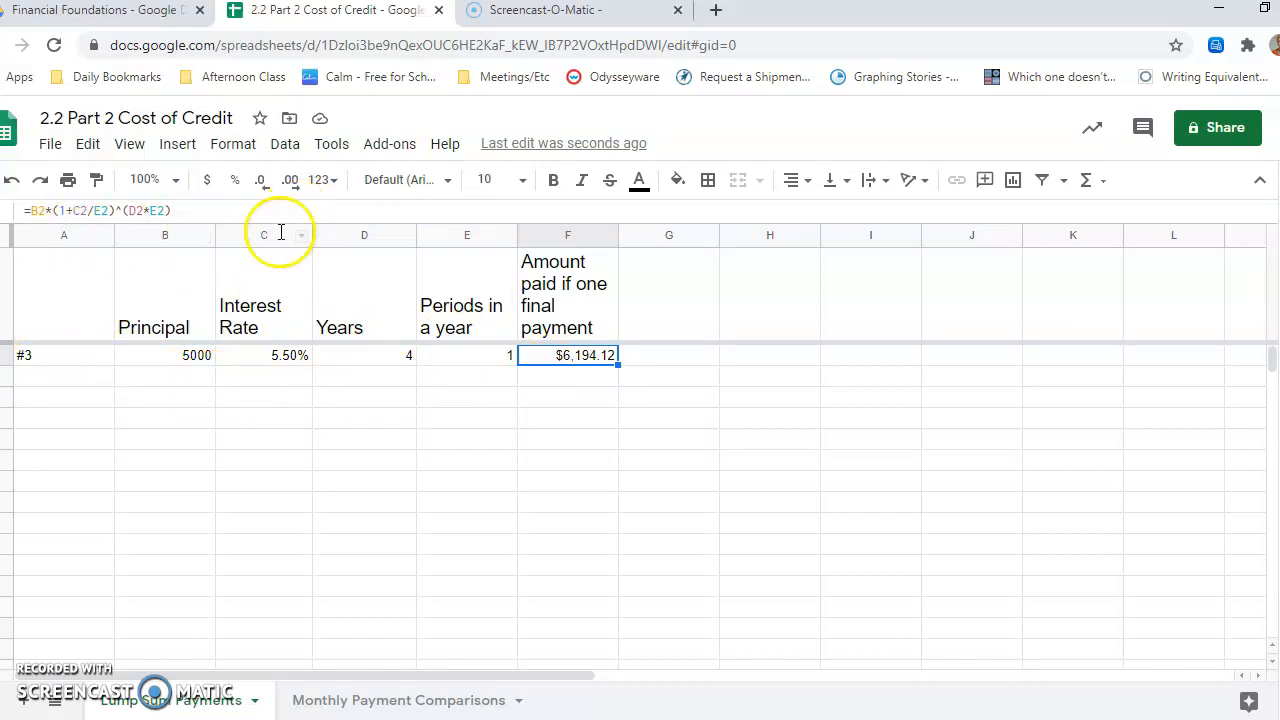
click(93, 371)
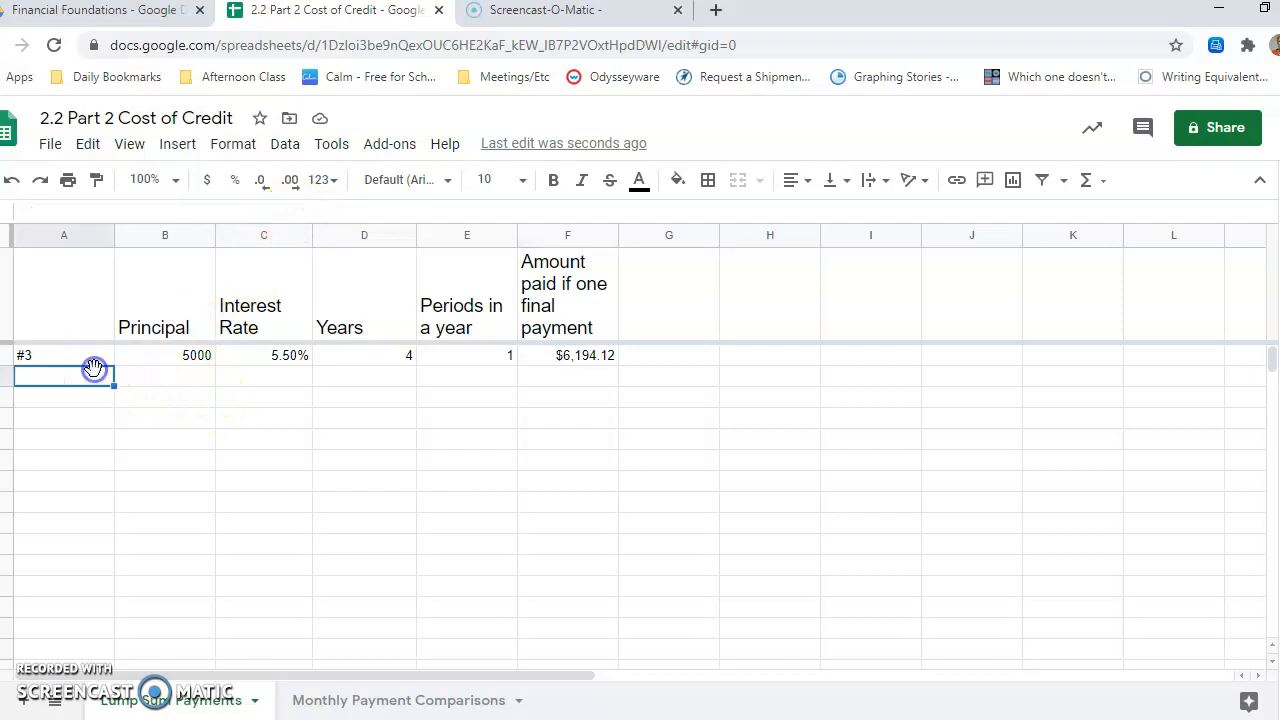
Label the row below problem #3 as #4 and enter a principal of 5000 and an interest rate of 4.50%.
text(#)
key(BackSpace)
text(#4)
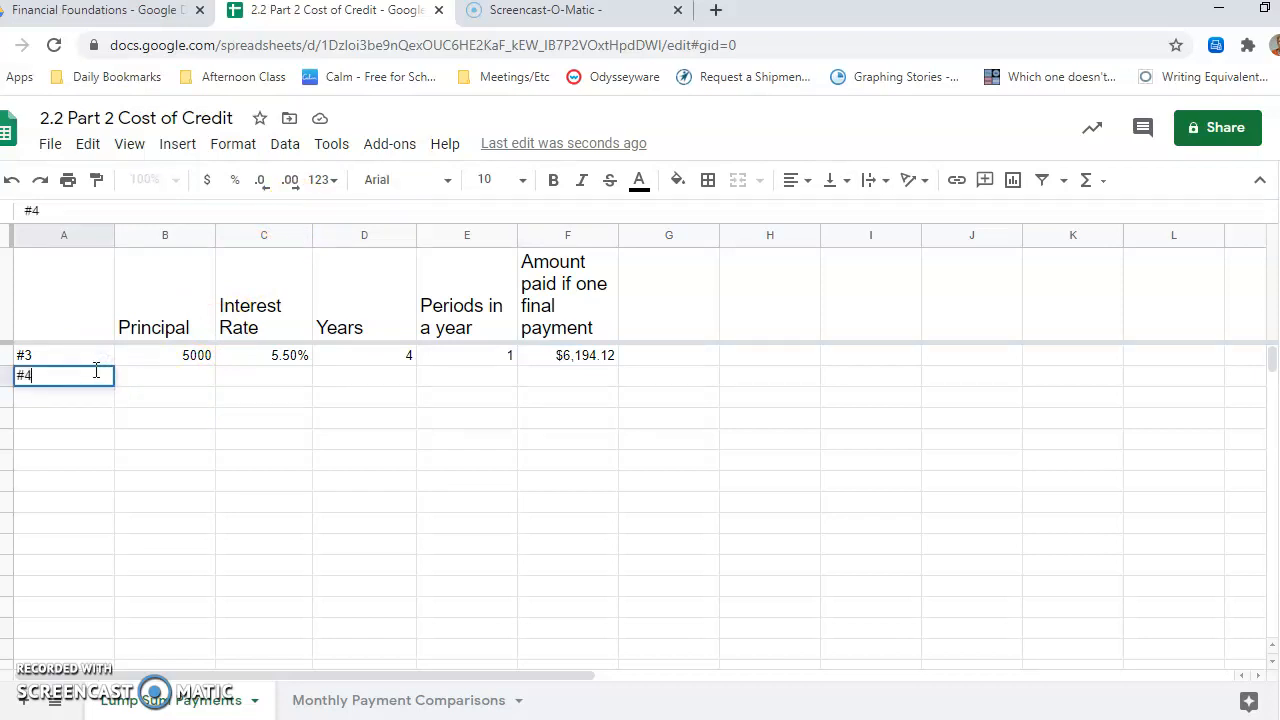
key(Tab)
text(5000)
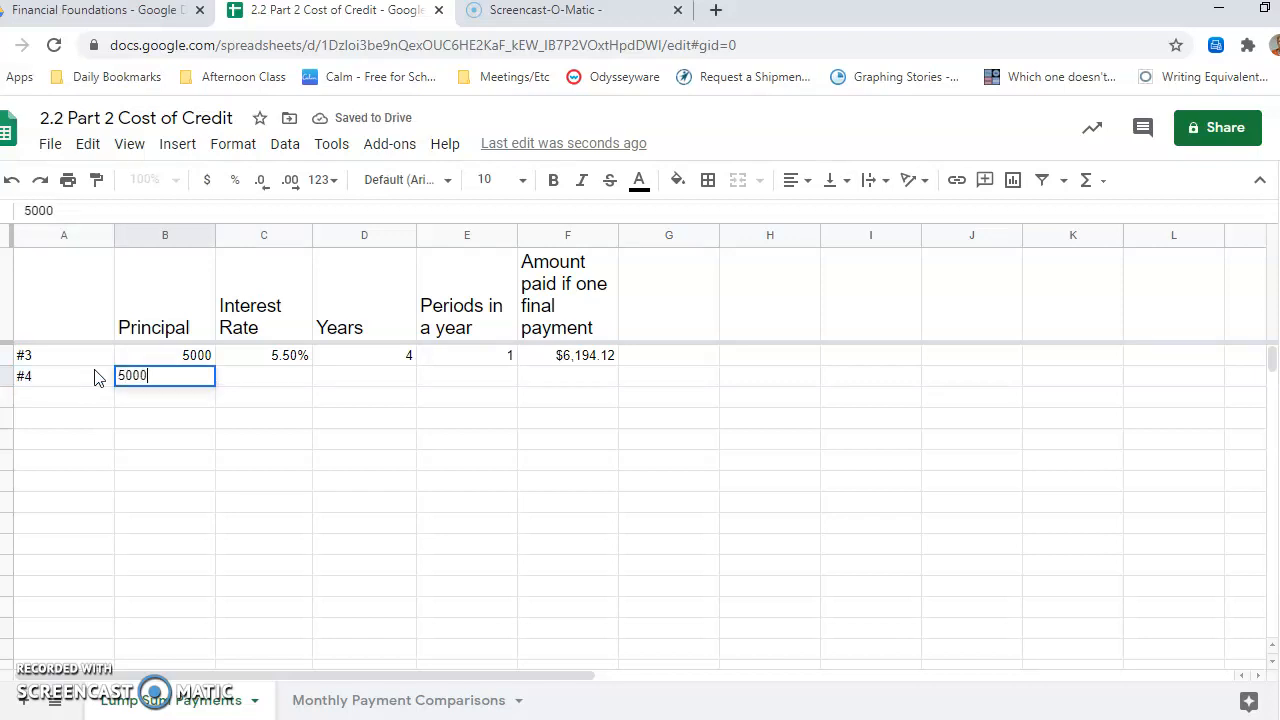
key(Tab)
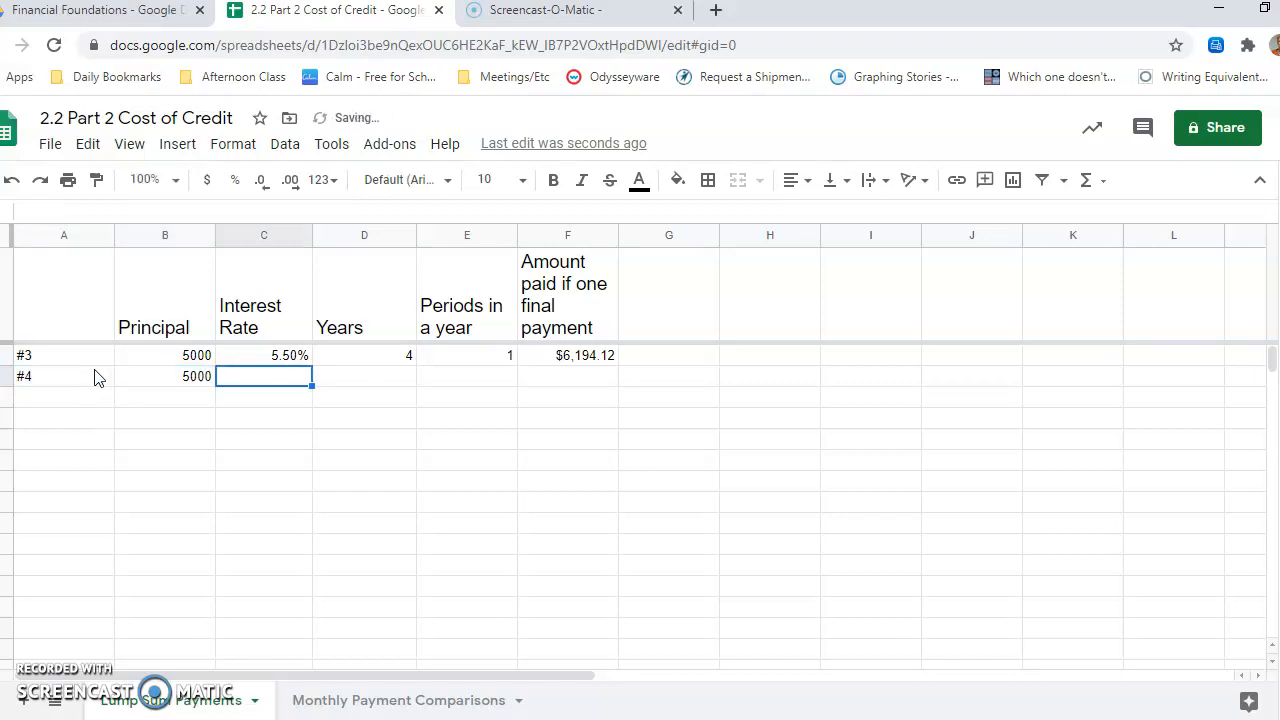
text(4.50%)
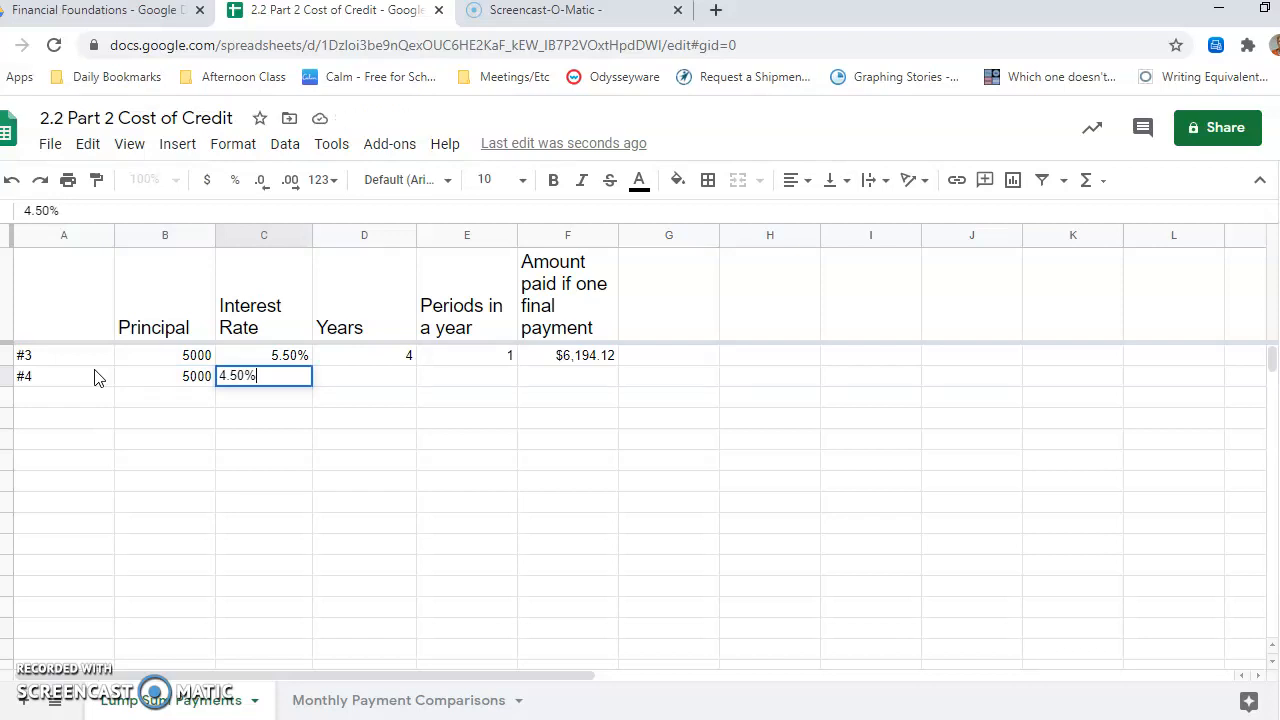
key(Tab)
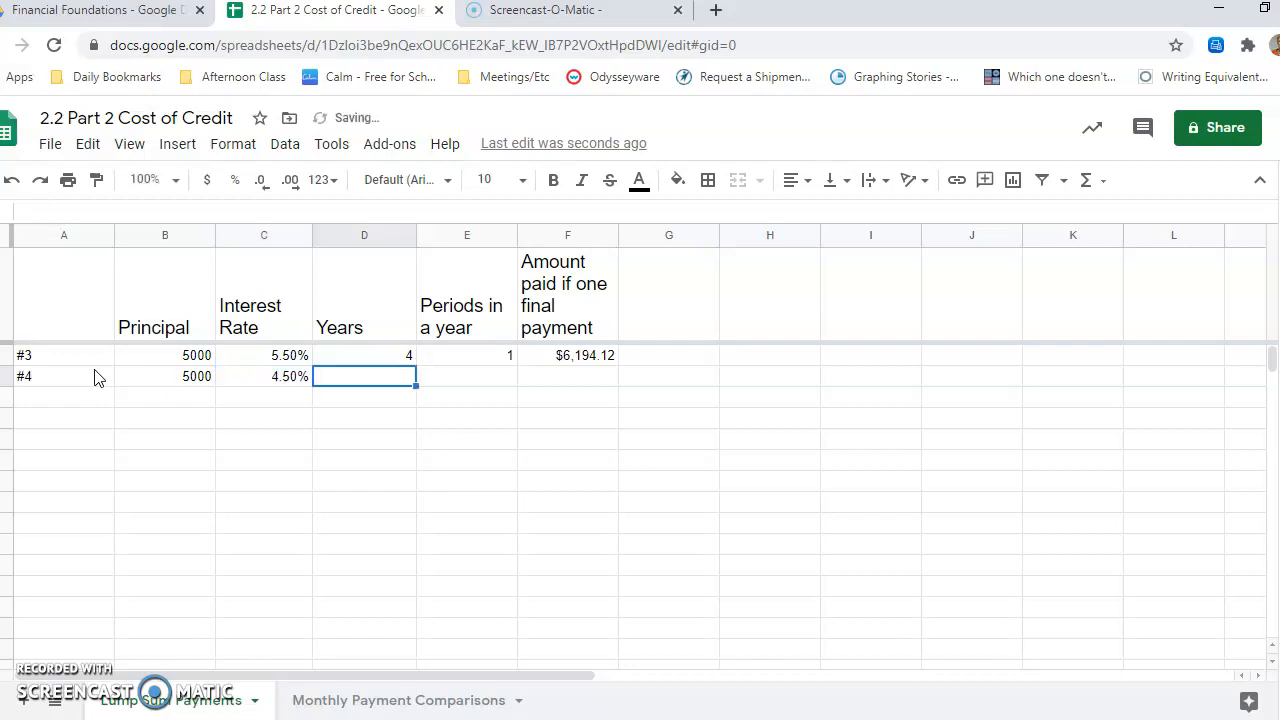
Enter 4 years and 4 periods in a year for problem #4.
text(4)
key(Tab)
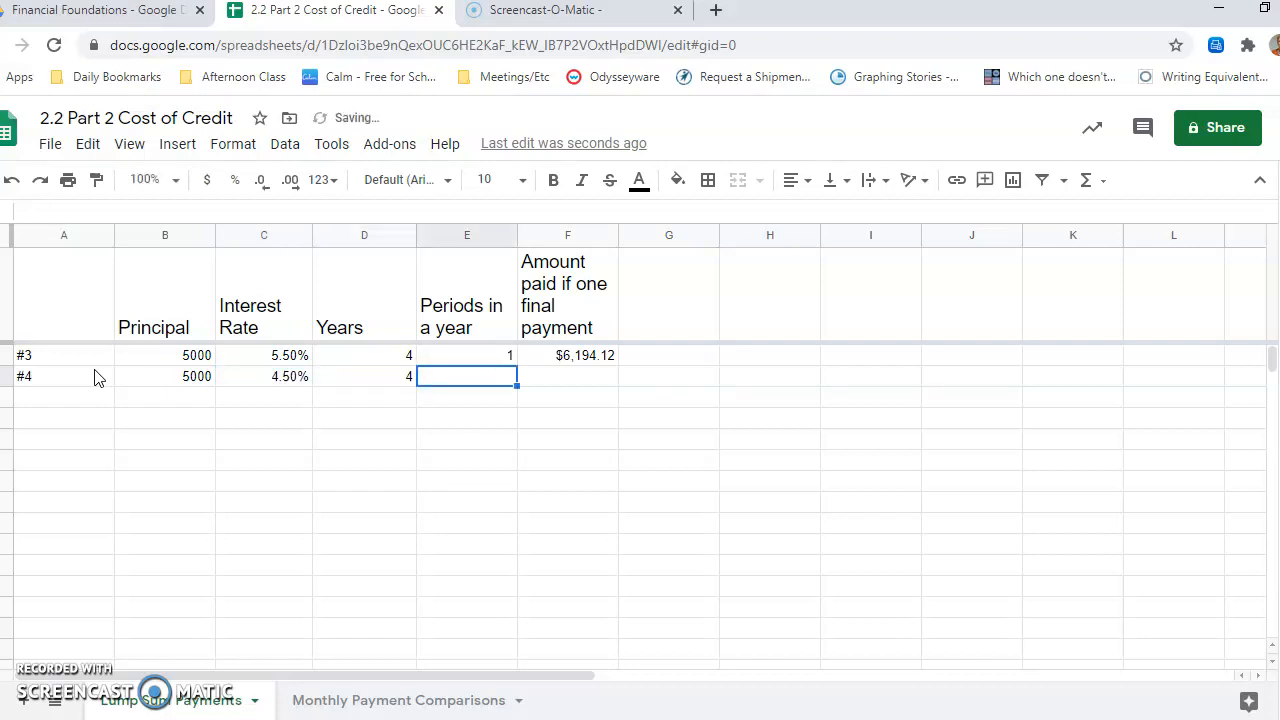
text(4)
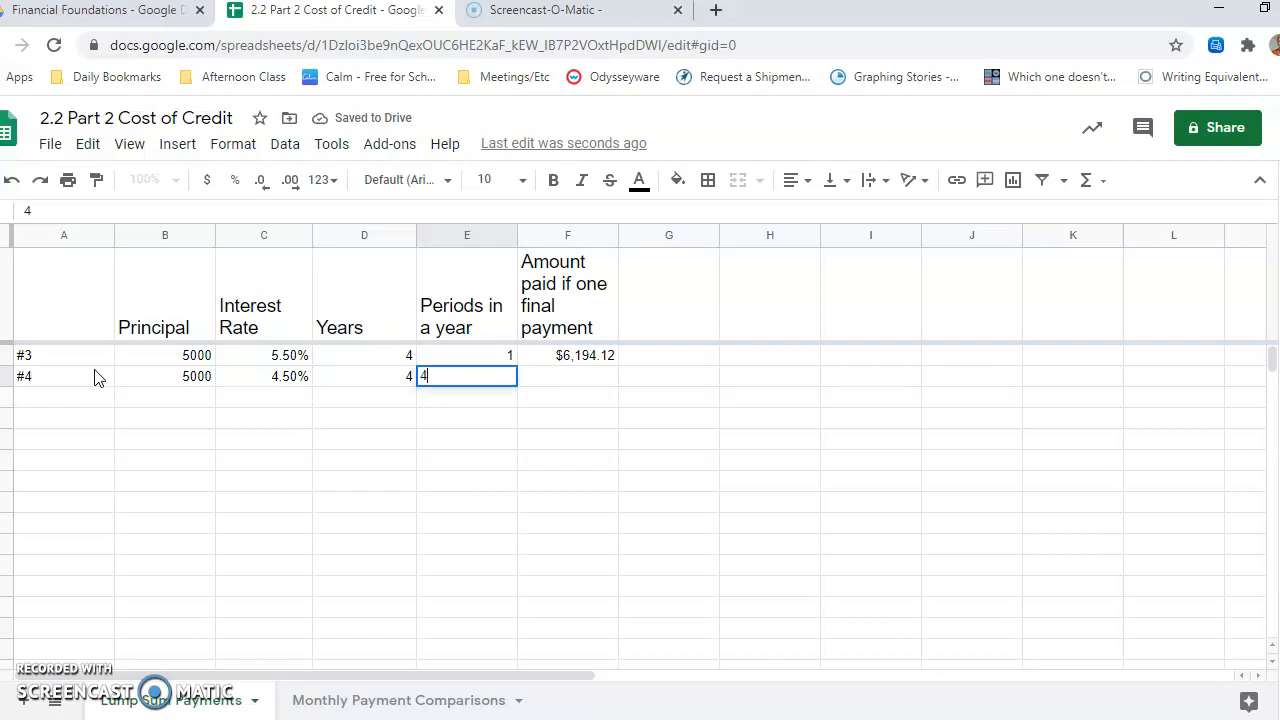
key(Tab)
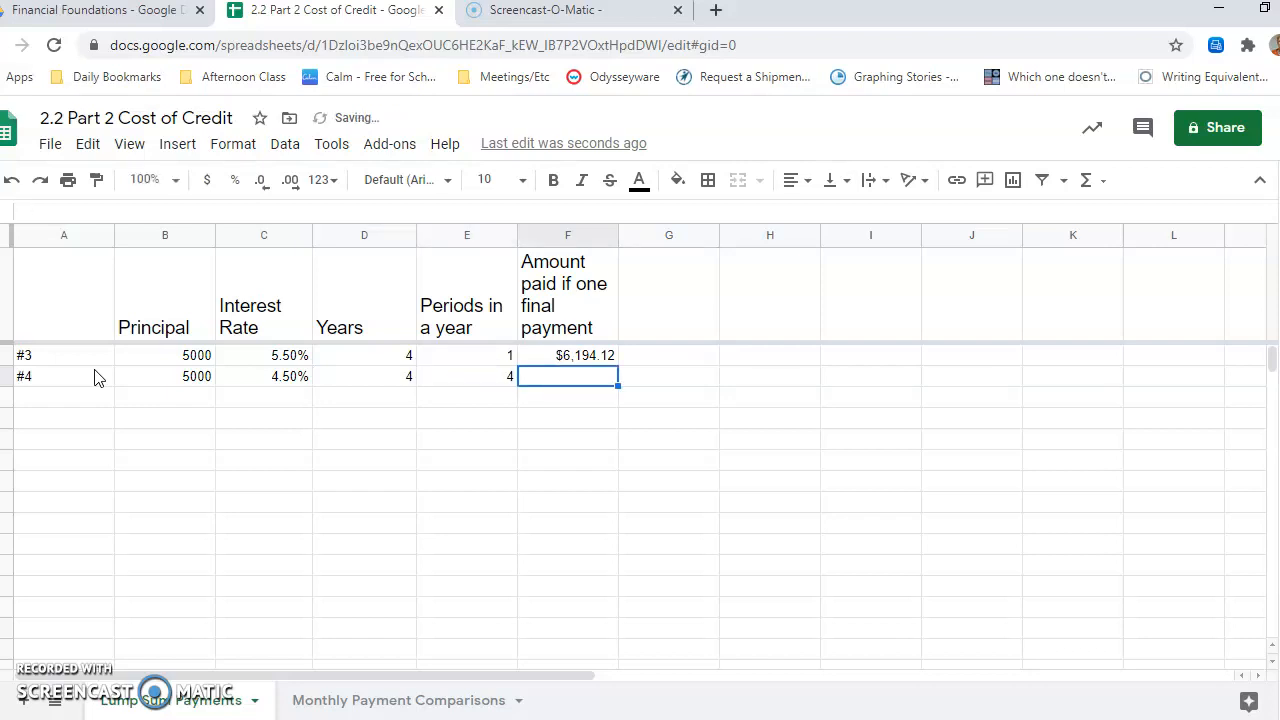
Copy the final payment formula from cell F2 down through cell F8.
click(577, 358)
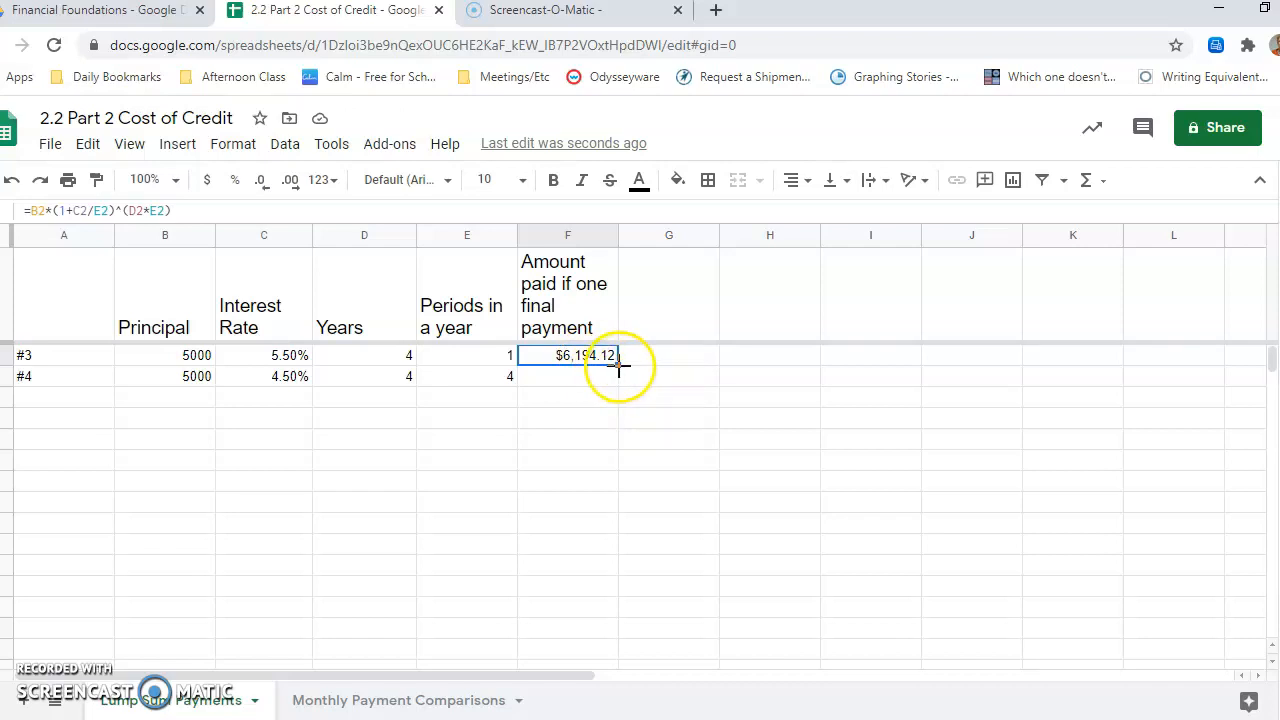
drag(618, 362, 615, 480)
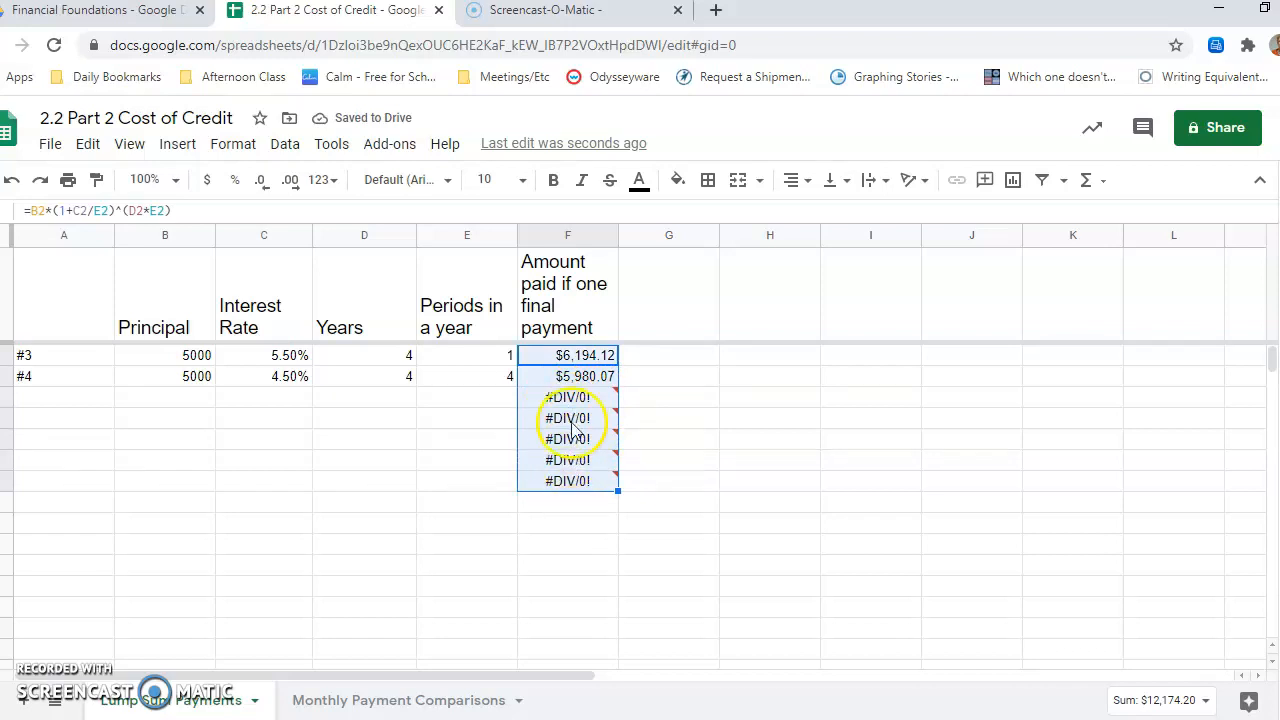
mouse_move(601, 426)
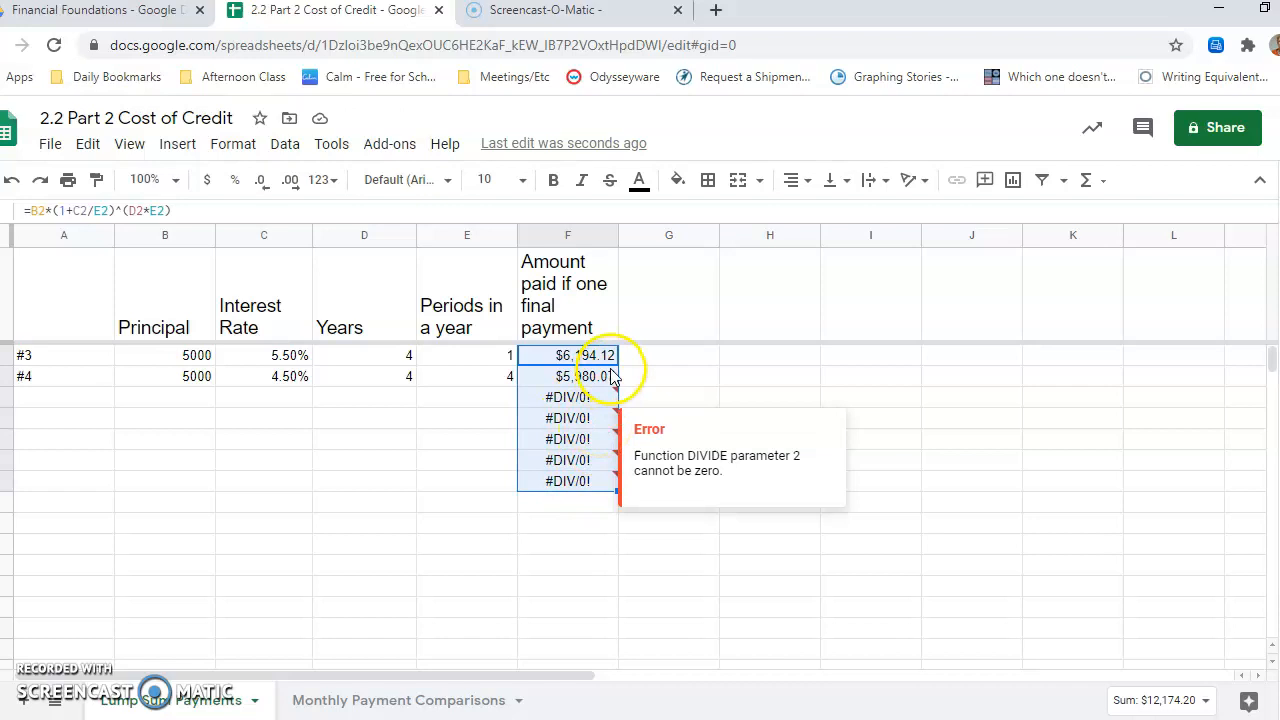
click(591, 383)
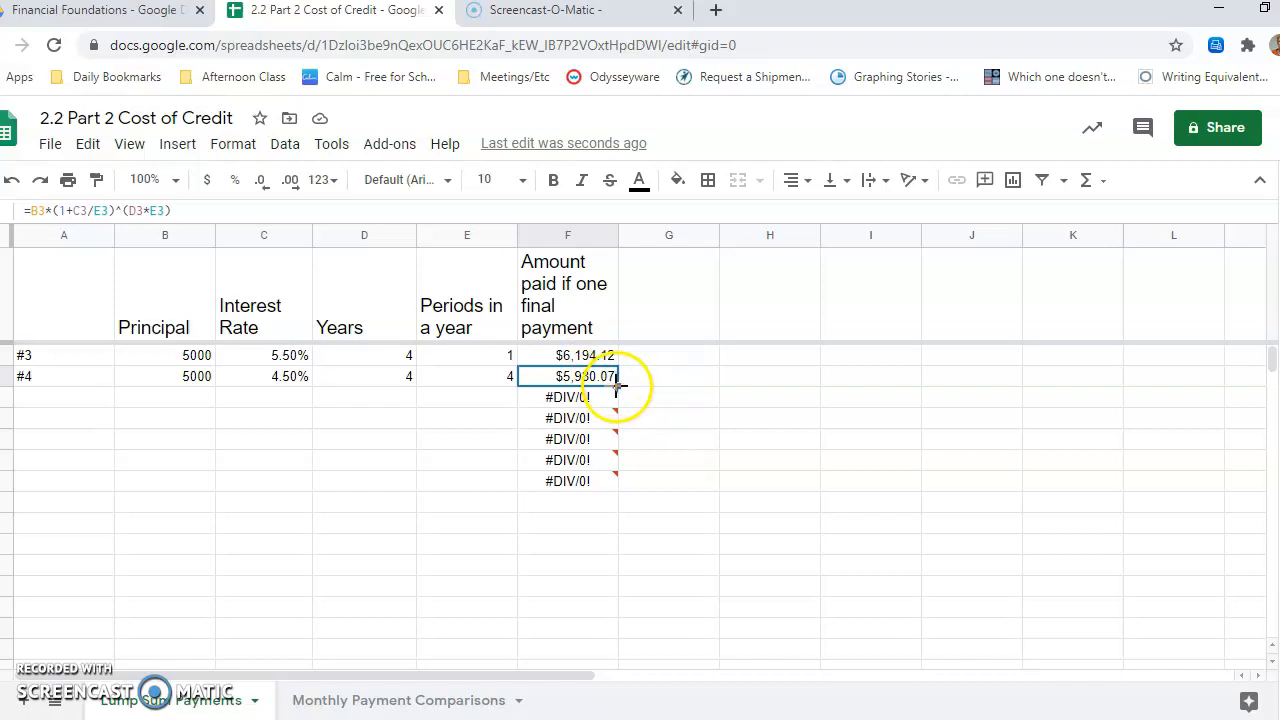
mouse_move(614, 481)
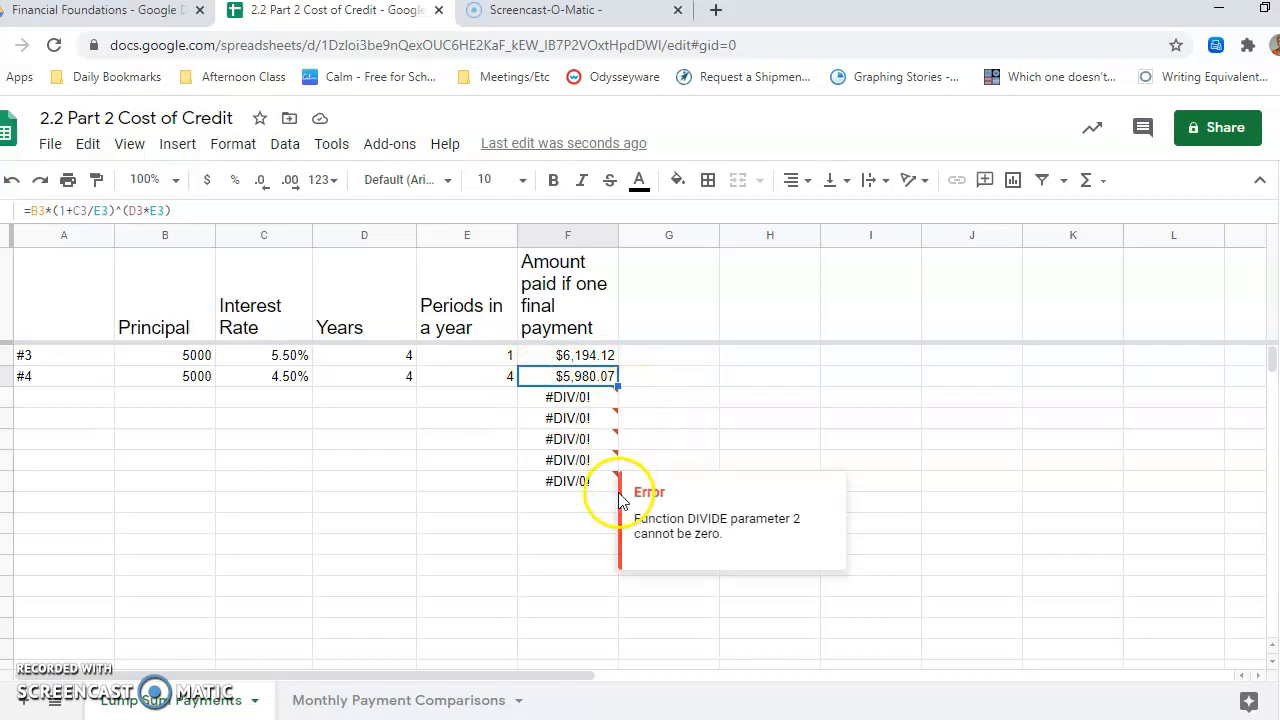
Add the column header "Interest paid" in cell G1.
click(668, 328)
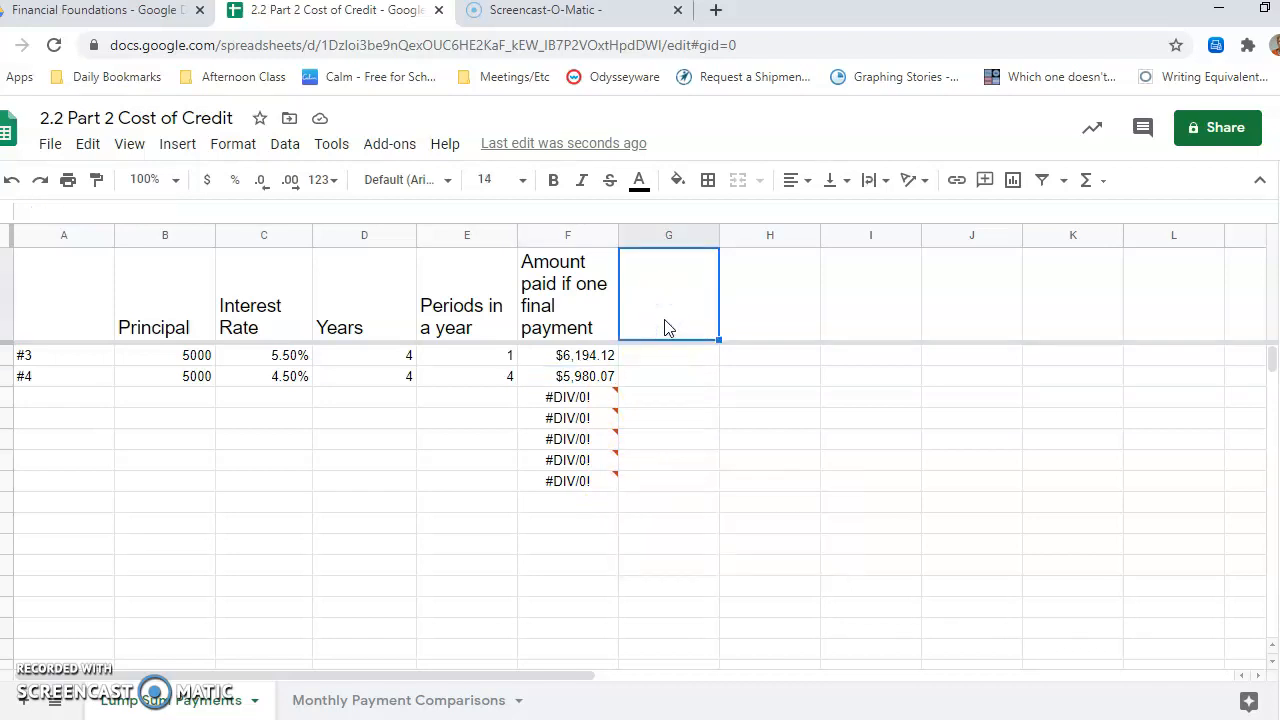
text(Intere)
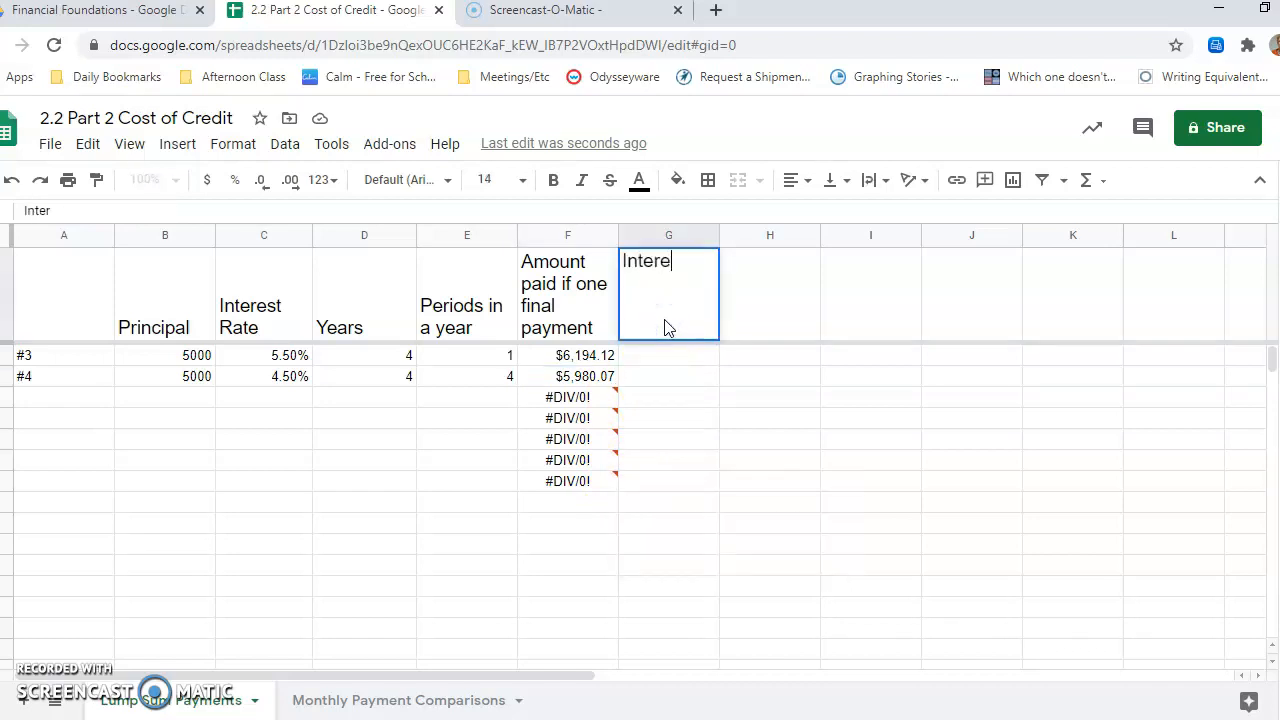
text(st paid)
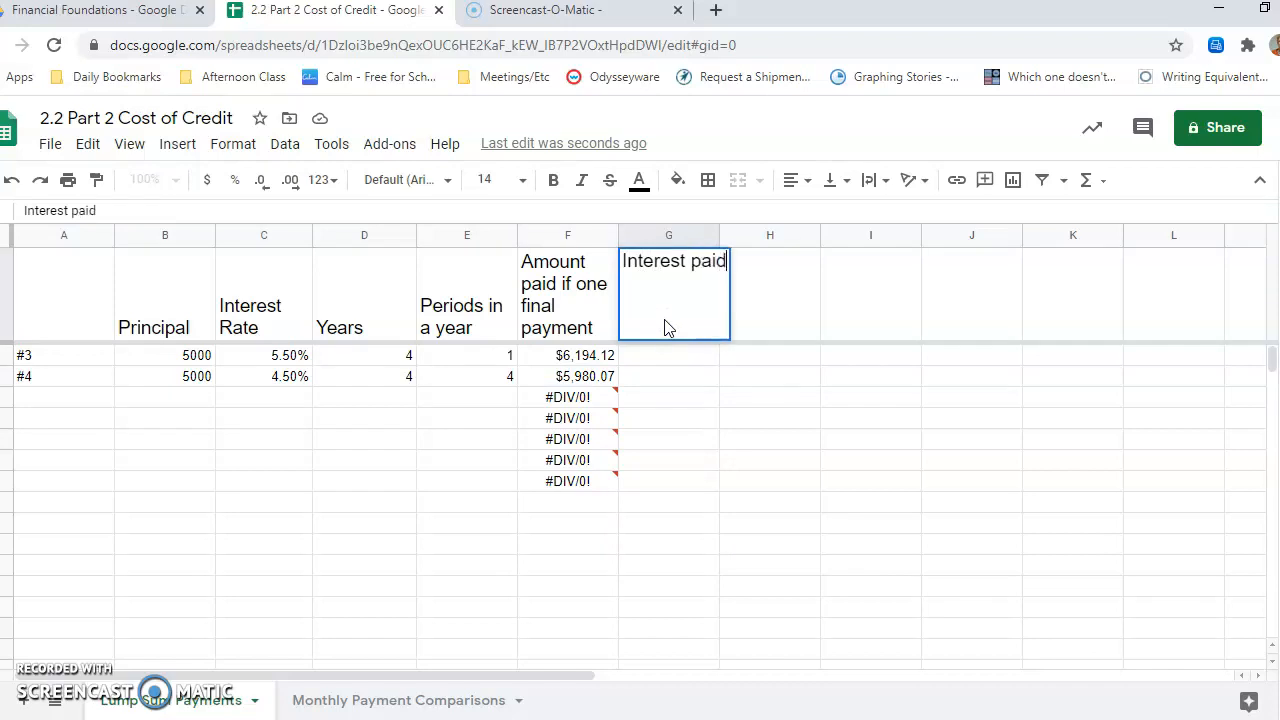
key(Return)
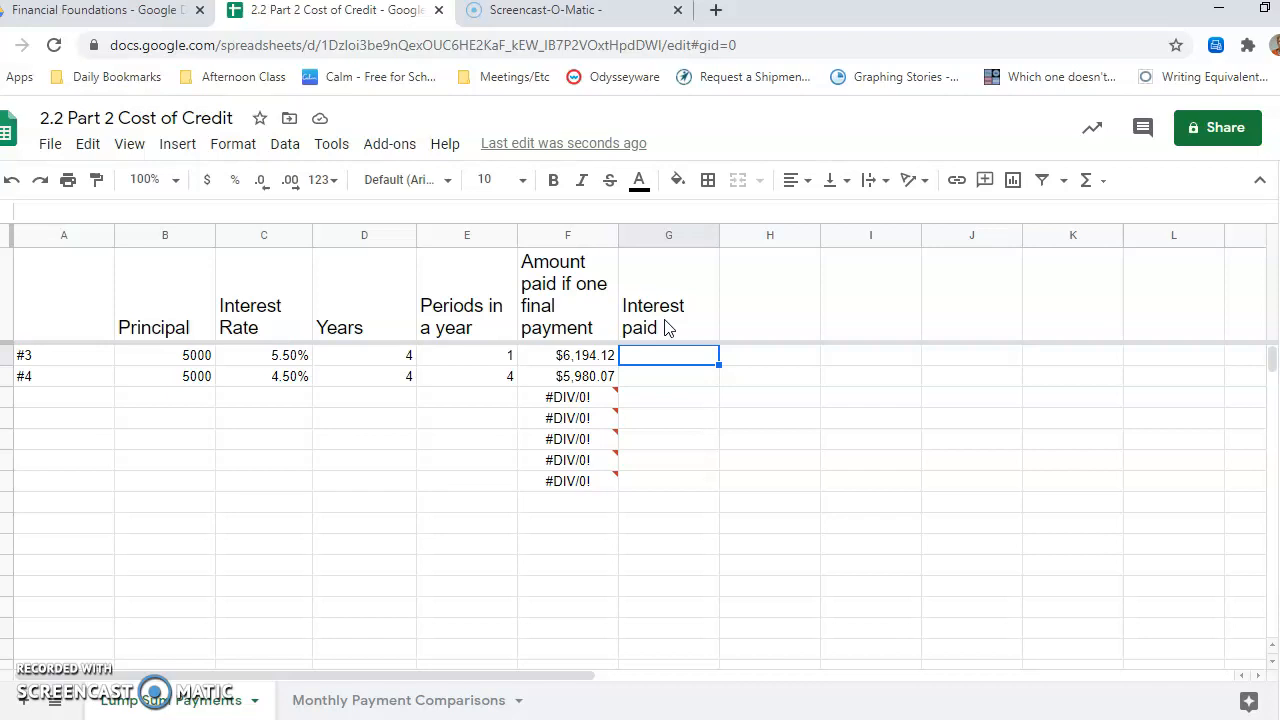
Enter the formula =F2-B2 in cell G2 to calculate the interest paid for problem #3.
text(=)
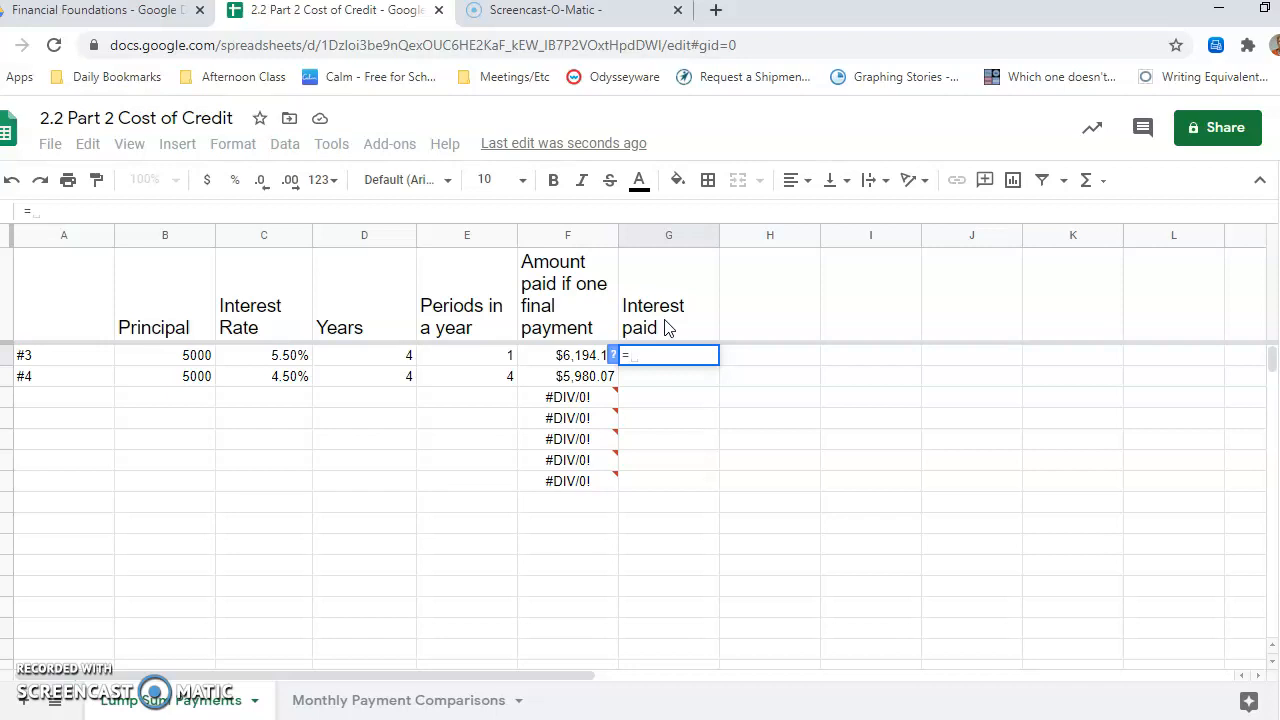
text(F2)
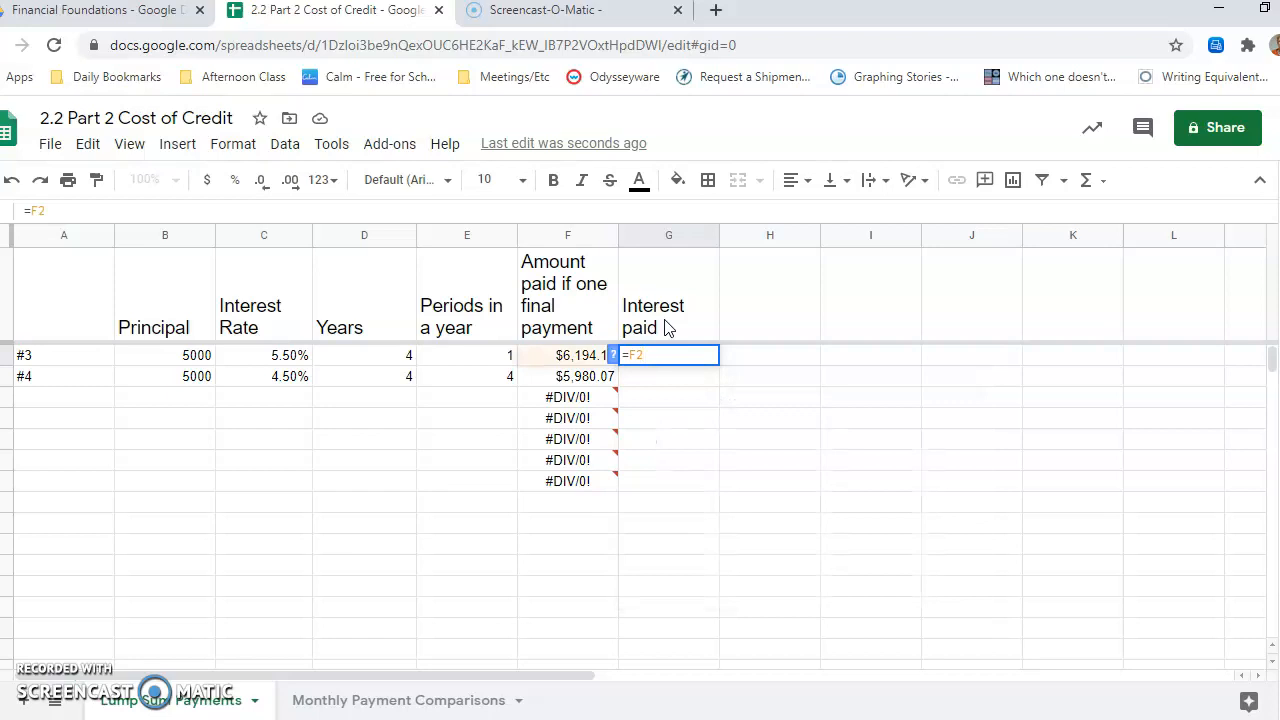
text(-)
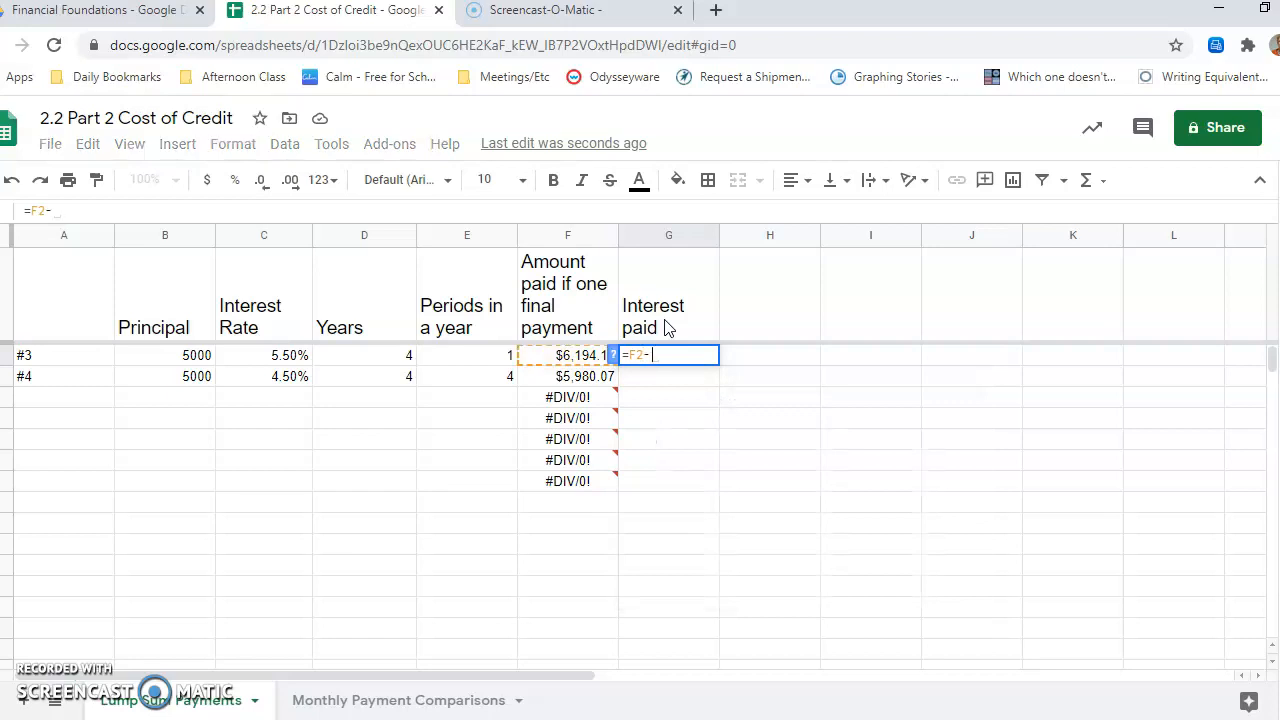
text(B2)
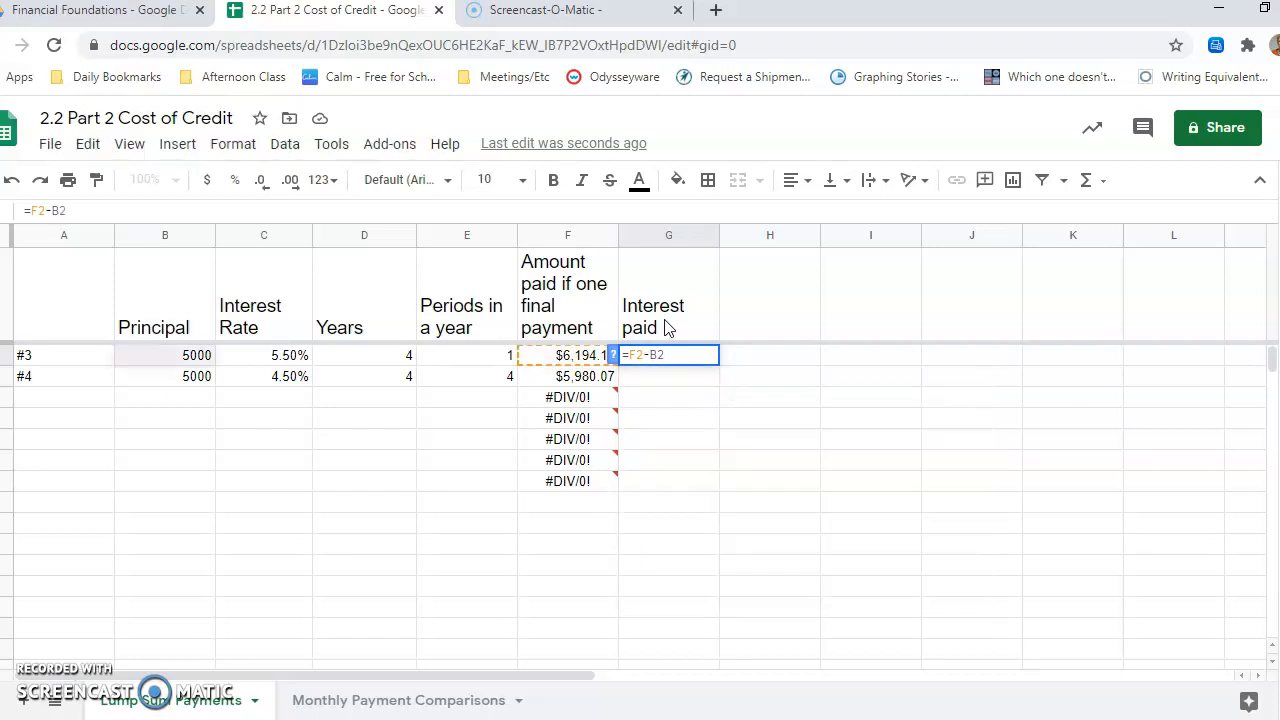
key(Return)
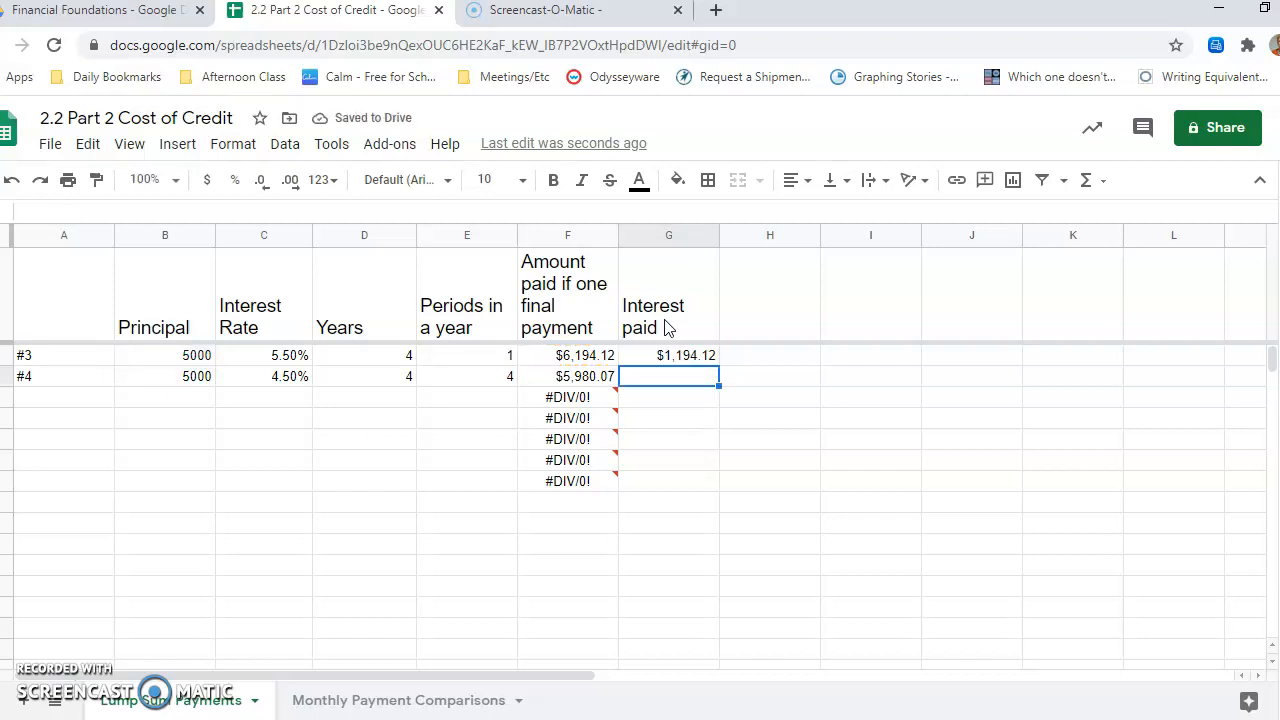
Label the row below problem #4 as #5 and enter a principal of 5000 and an interest rate of 5%.
click(66, 398)
text(#5)
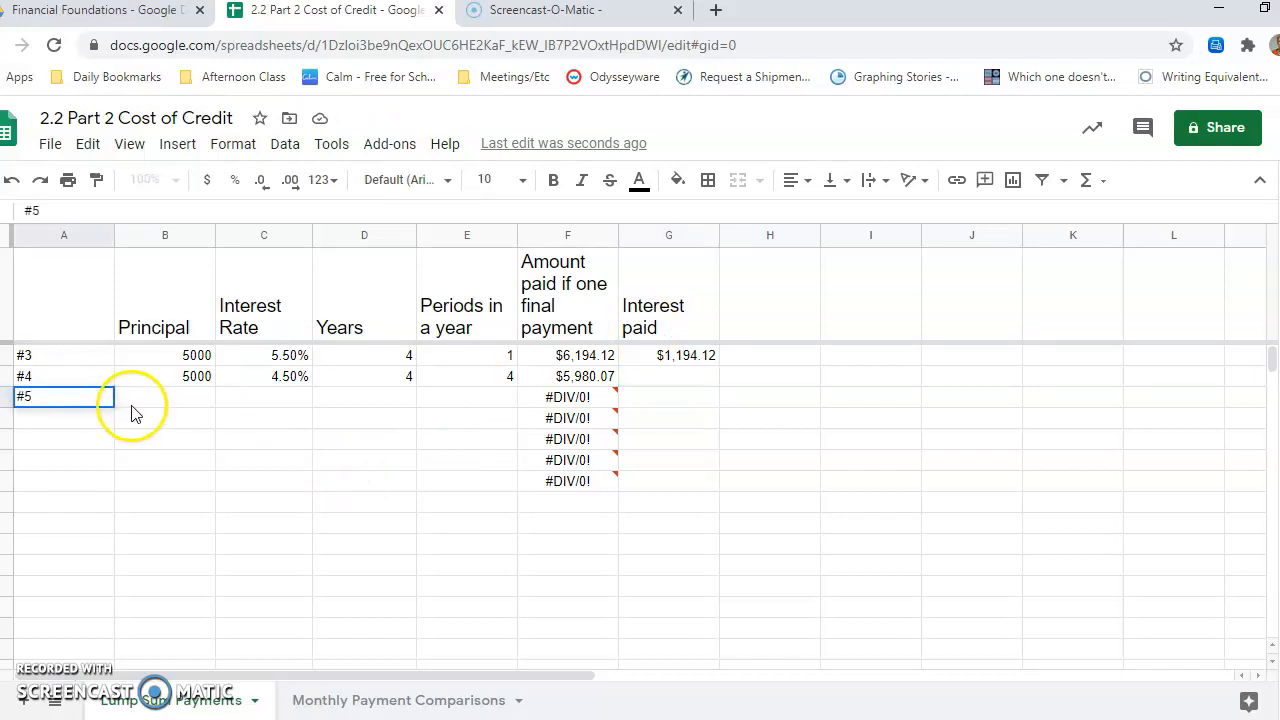
click(171, 404)
text(5000)
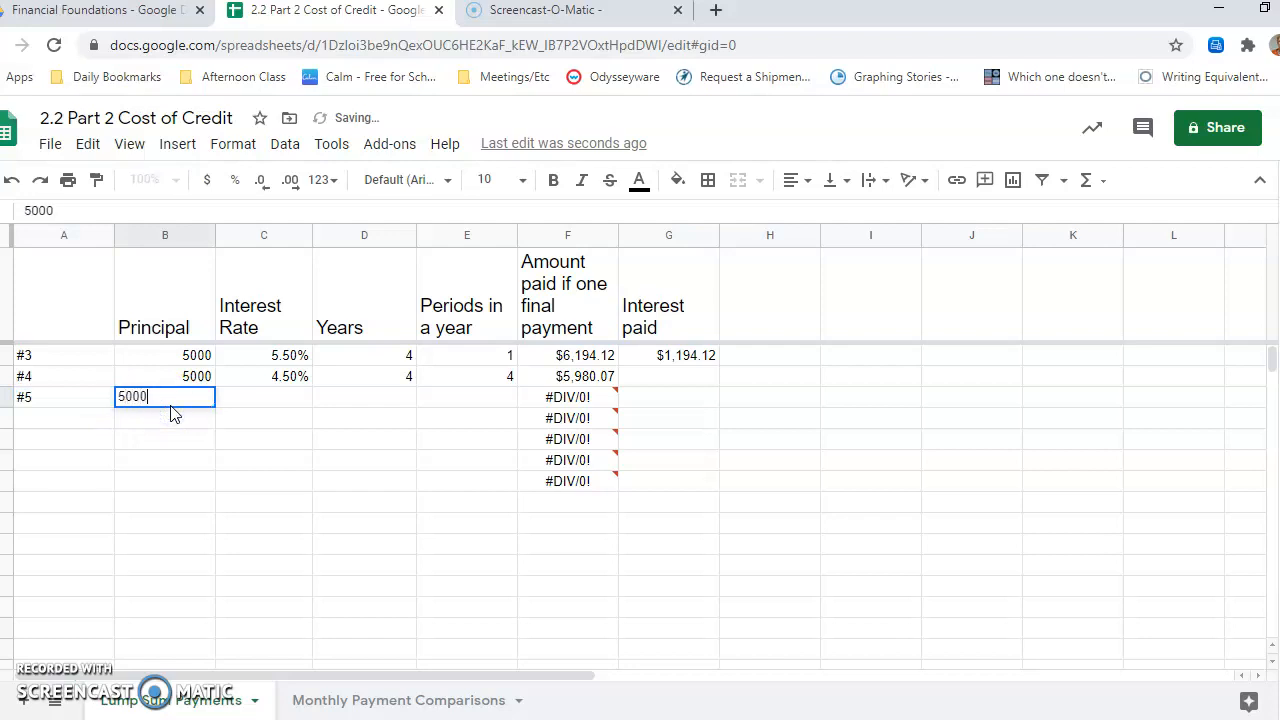
key(Tab)
text(5%)
key(Tab)
Enter 3 years and 2 periods in a year for problem #5.
text(3)
key(Tab)
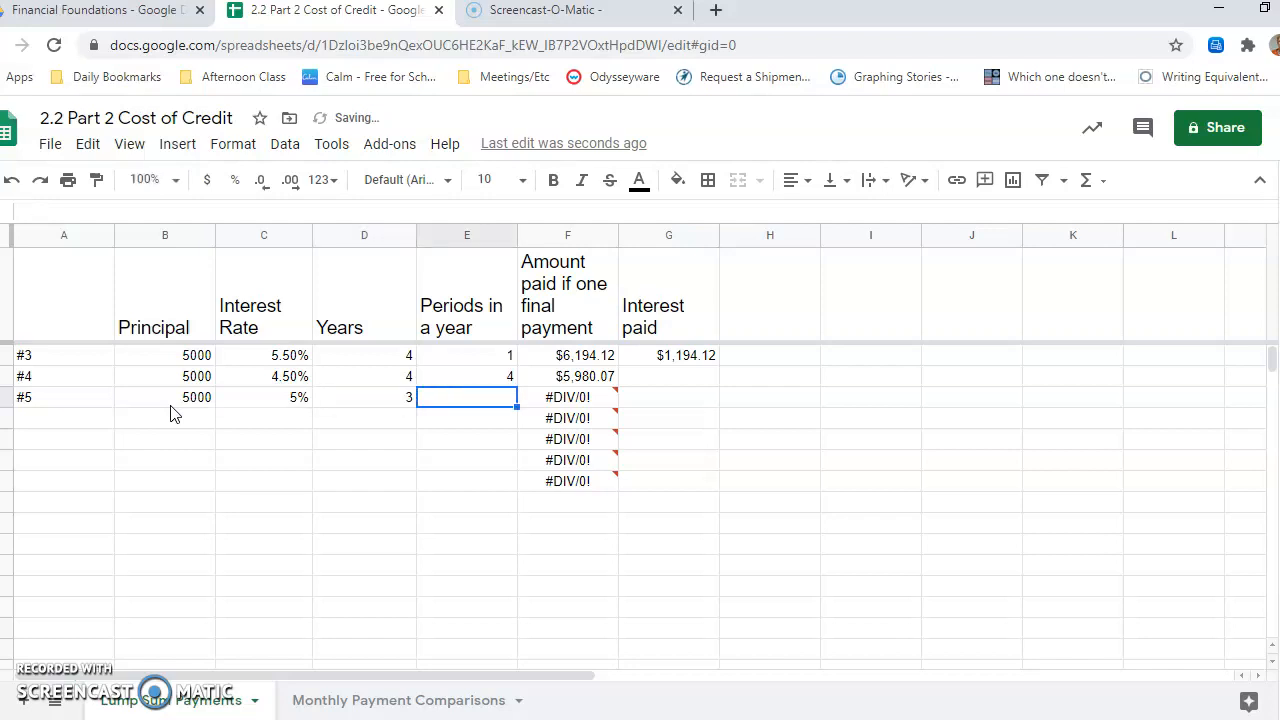
text(2)
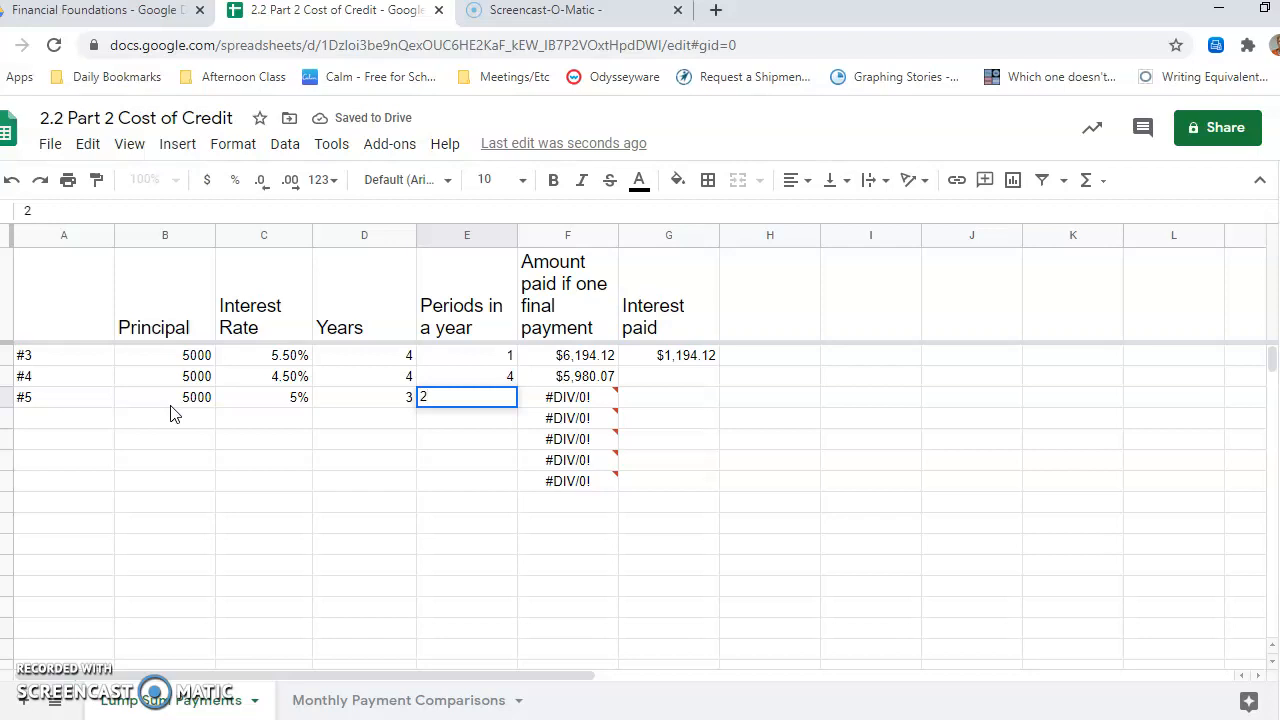
key(Tab)
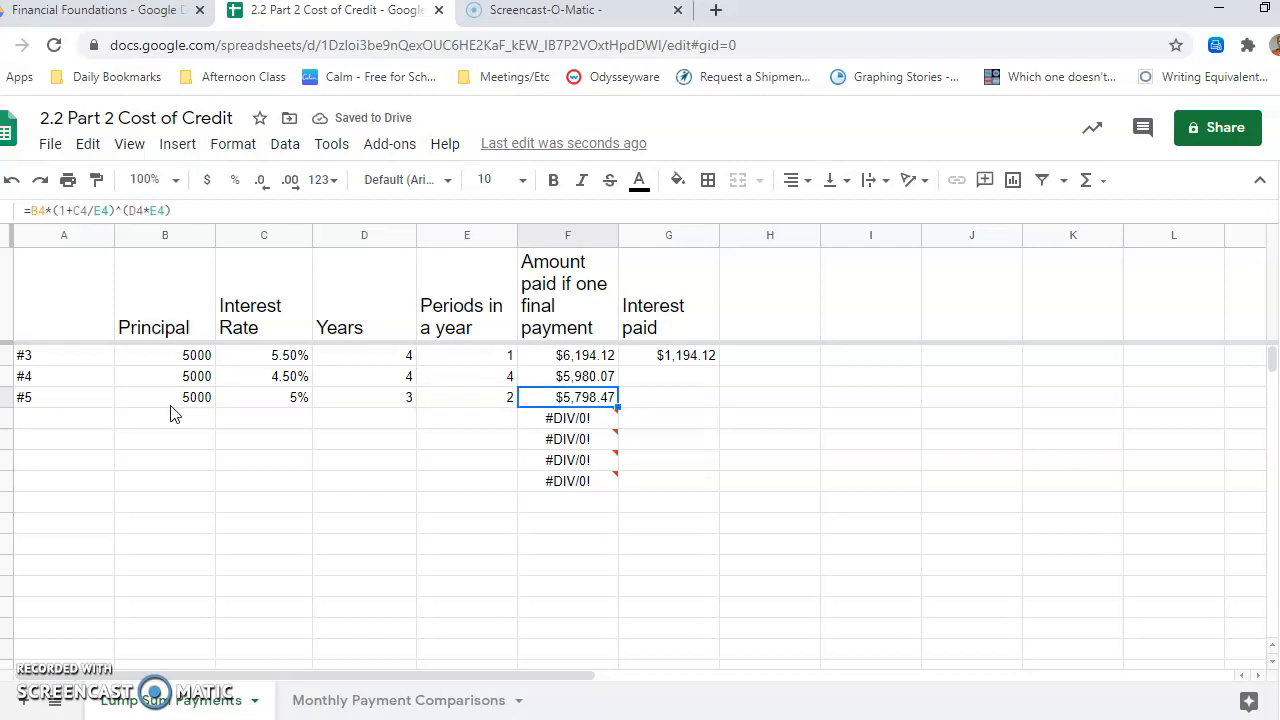
Copy the interest paid formula from cell G2 down to the rows for problems #4 and #5.
click(706, 362)
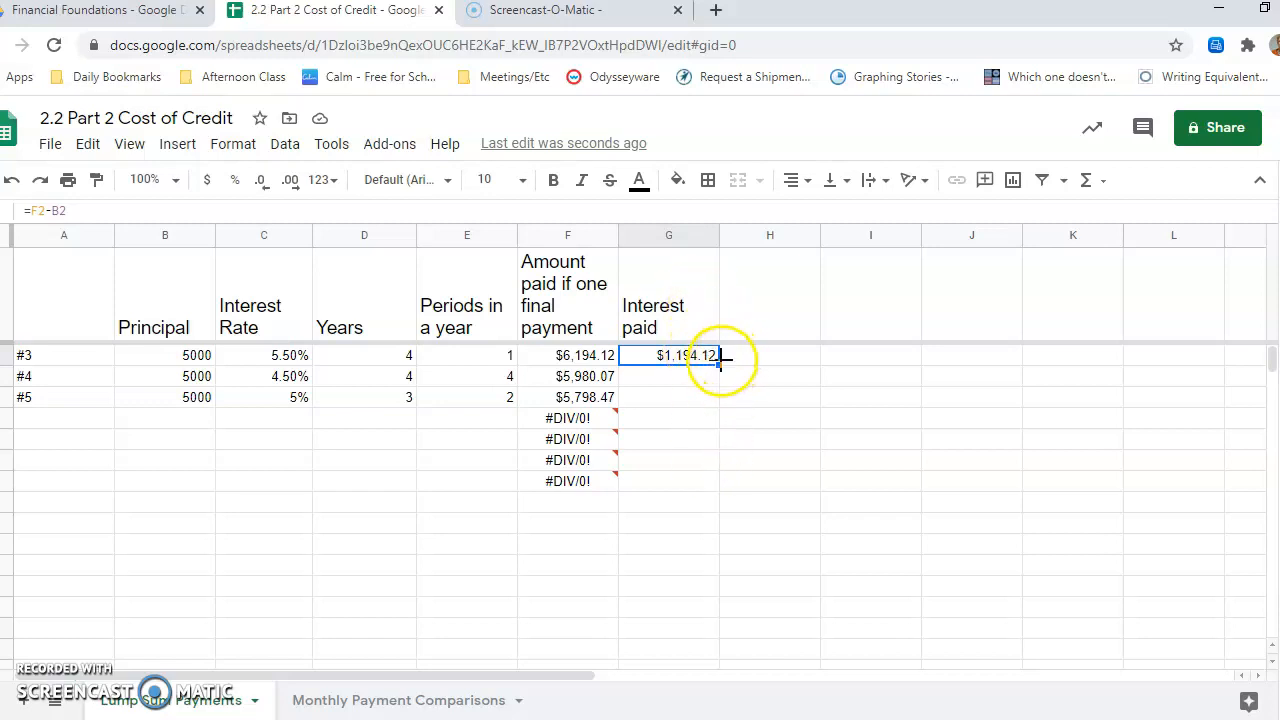
drag(719, 365, 720, 394)
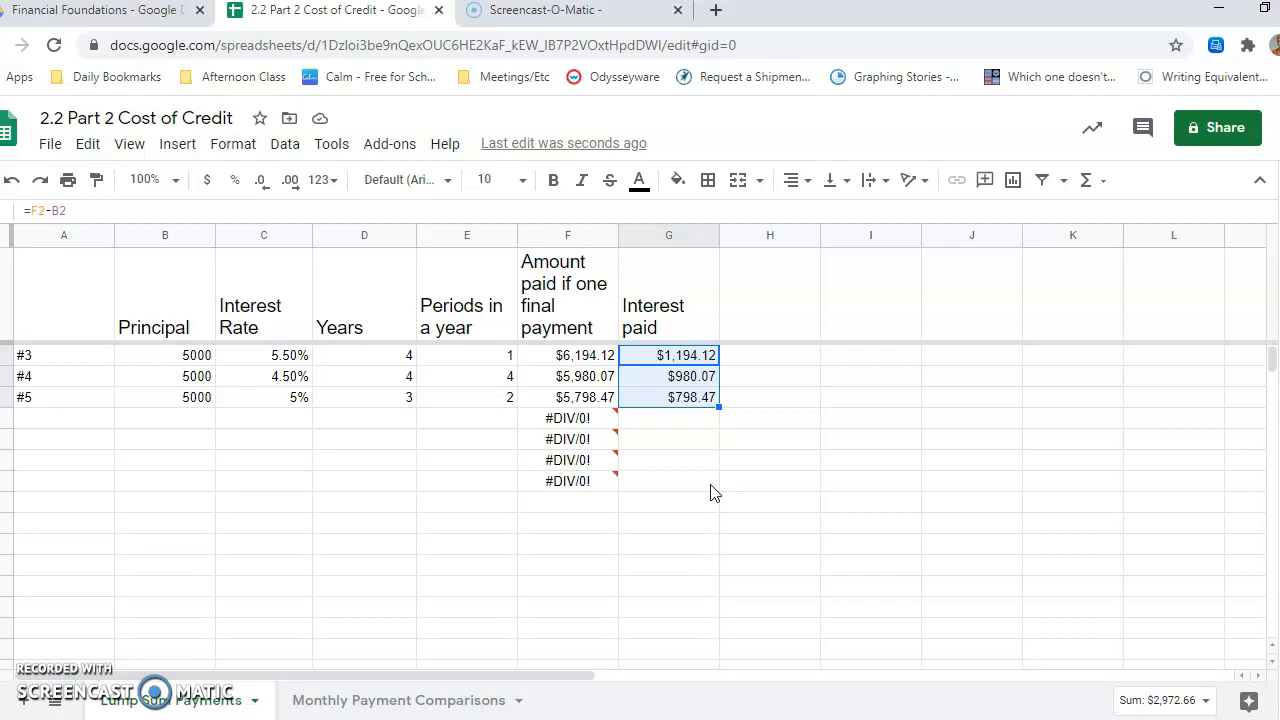
click(570, 377)
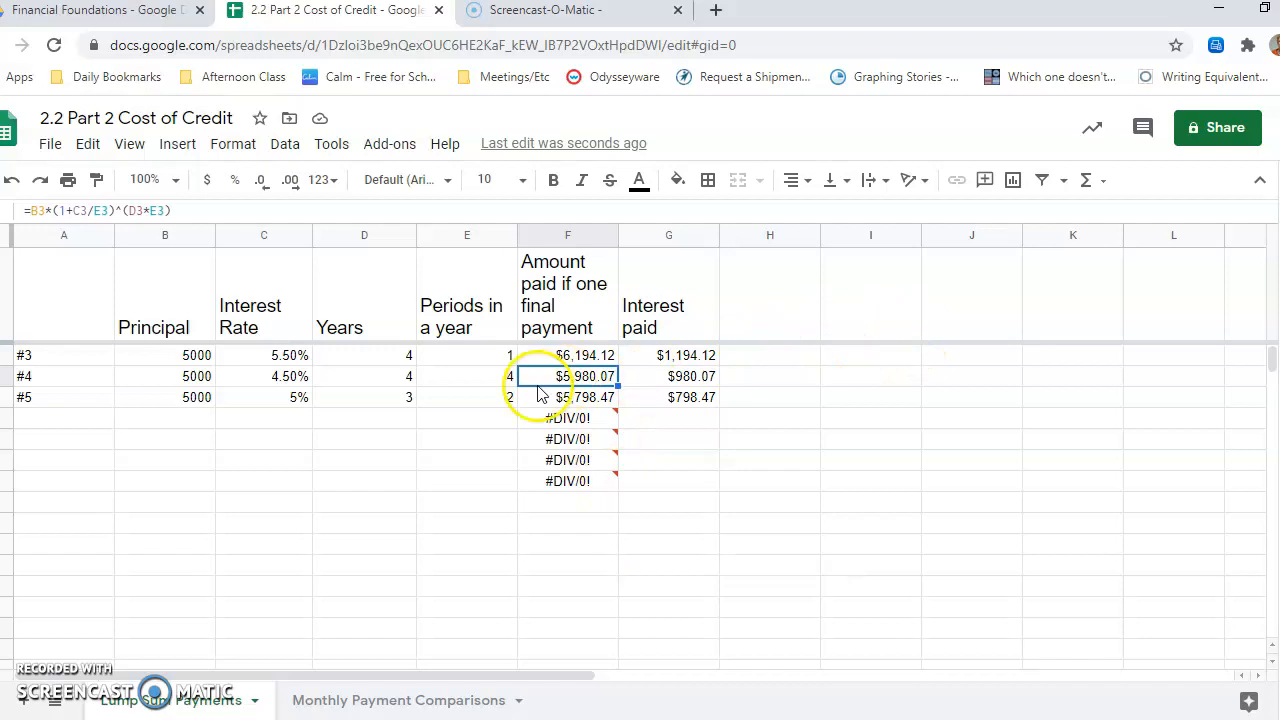
Label the row below problem #5 as #6.
click(48, 421)
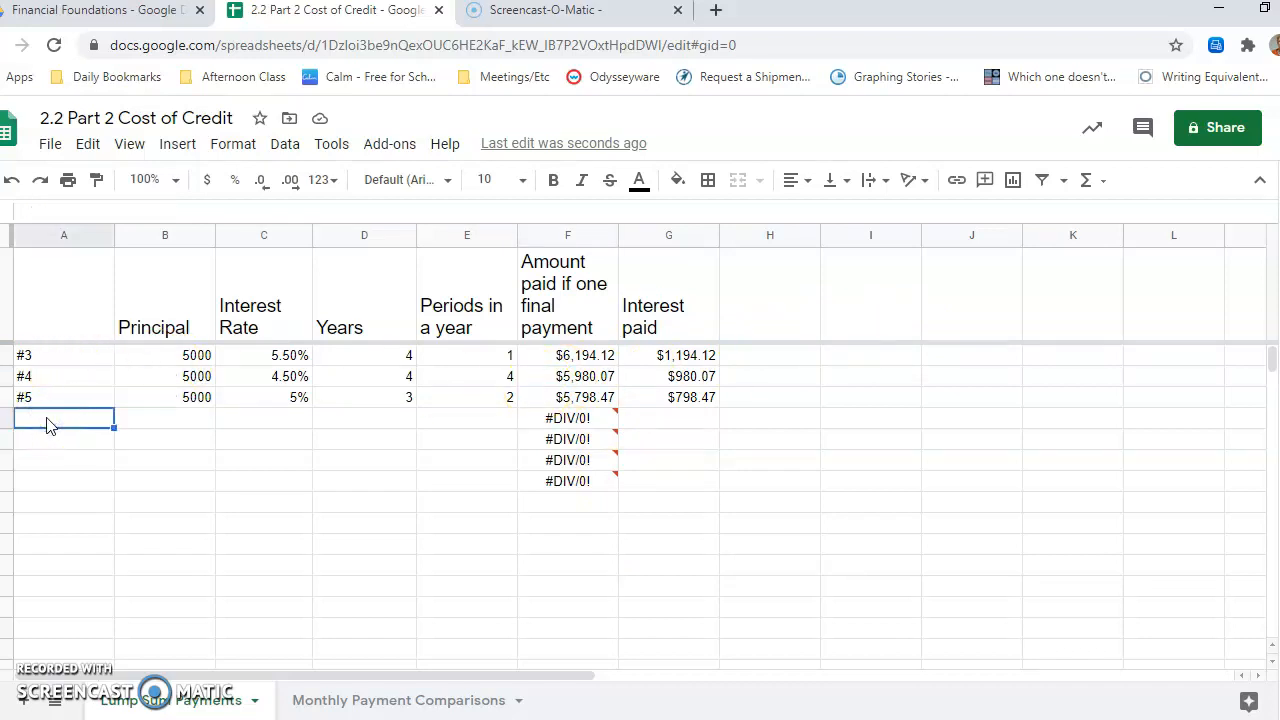
text(#6)
click(196, 404)
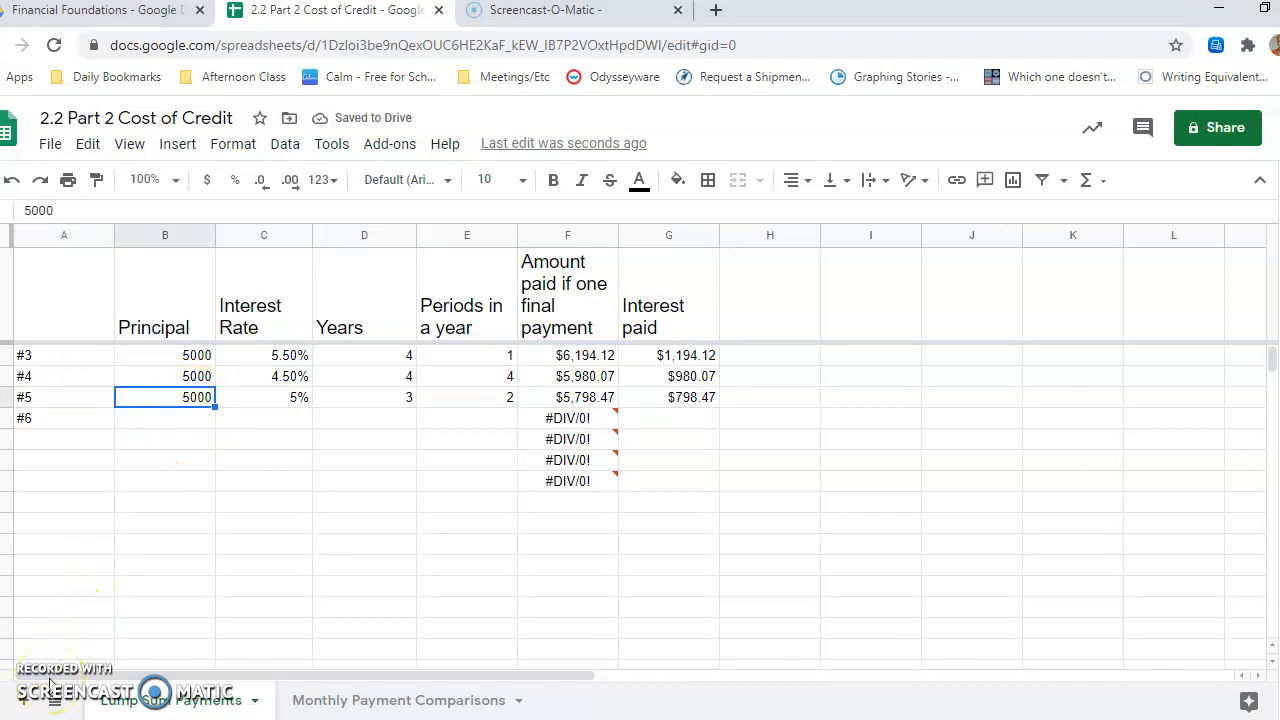
Widen column A on the Monthly Payment Comparisons sheet so the "Scenario or Bank" header fits on one line.
click(330, 702)
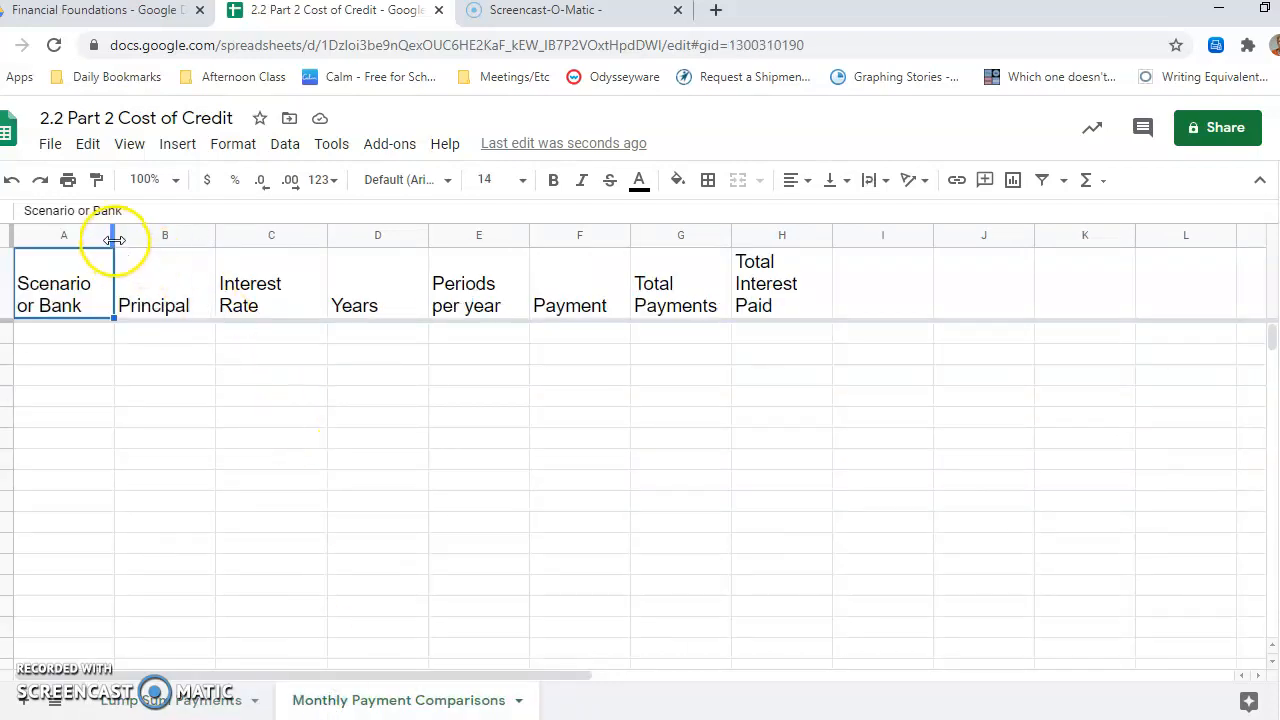
drag(113, 237, 181, 245)
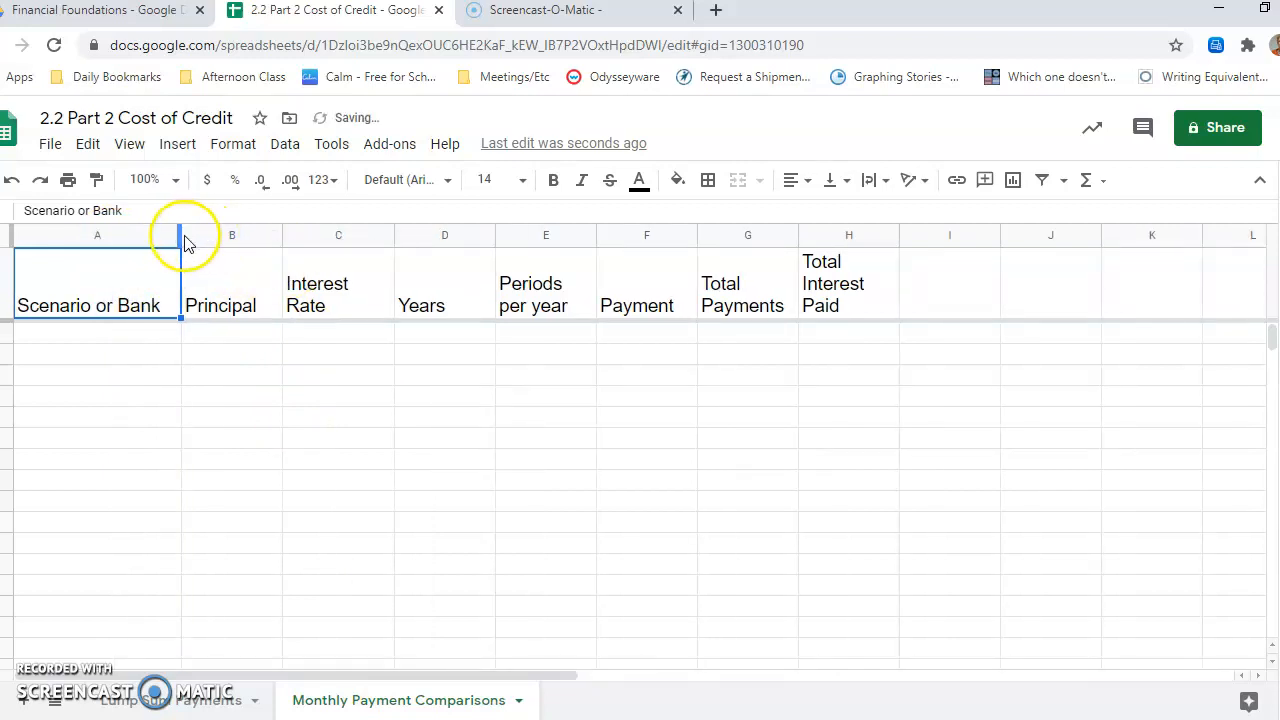
drag(180, 235, 202, 246)
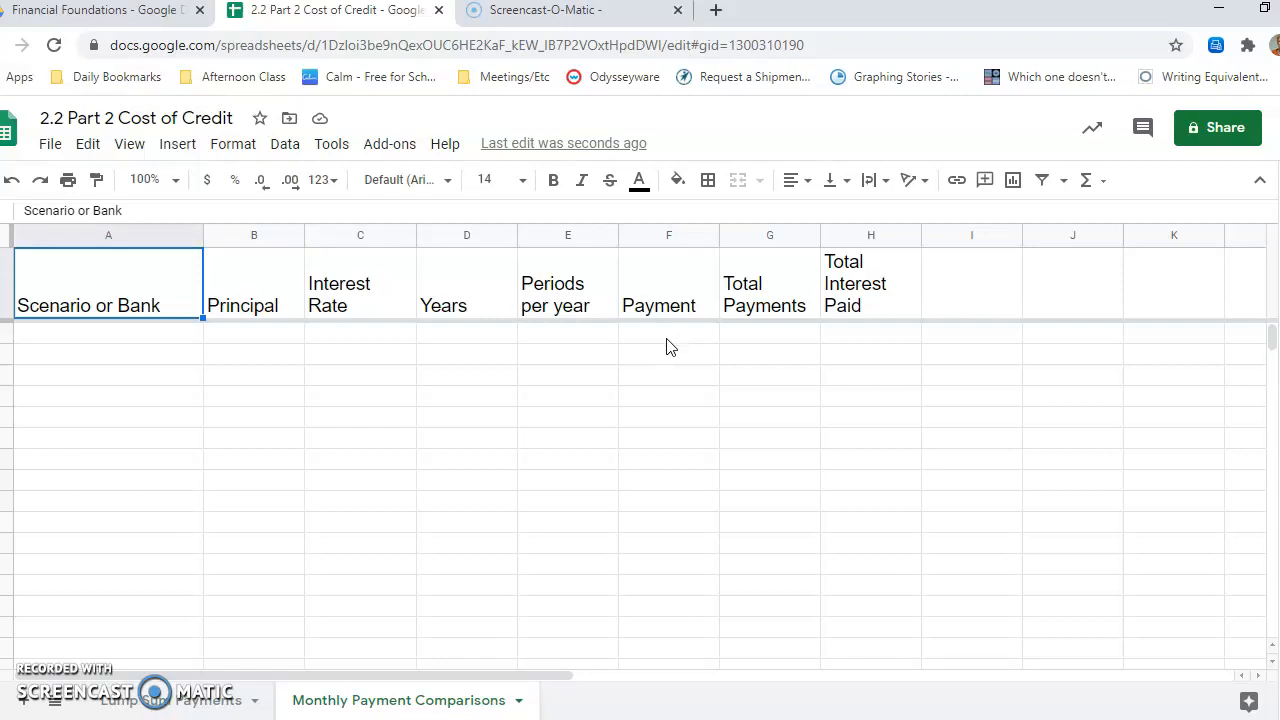
Enter Northwest Bank as the first scenario on the Monthly Payment Comparisons sheet with a principal of 120000.
click(44, 680)
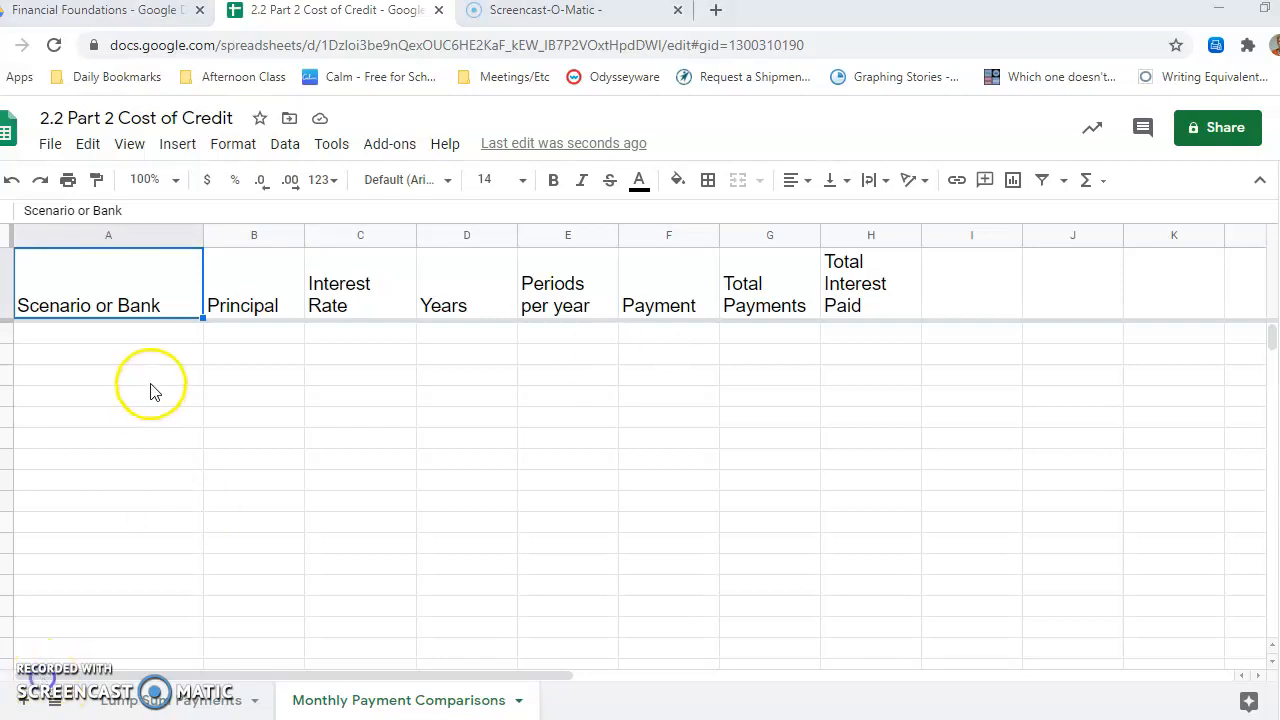
click(138, 338)
text(Northwest Bank)
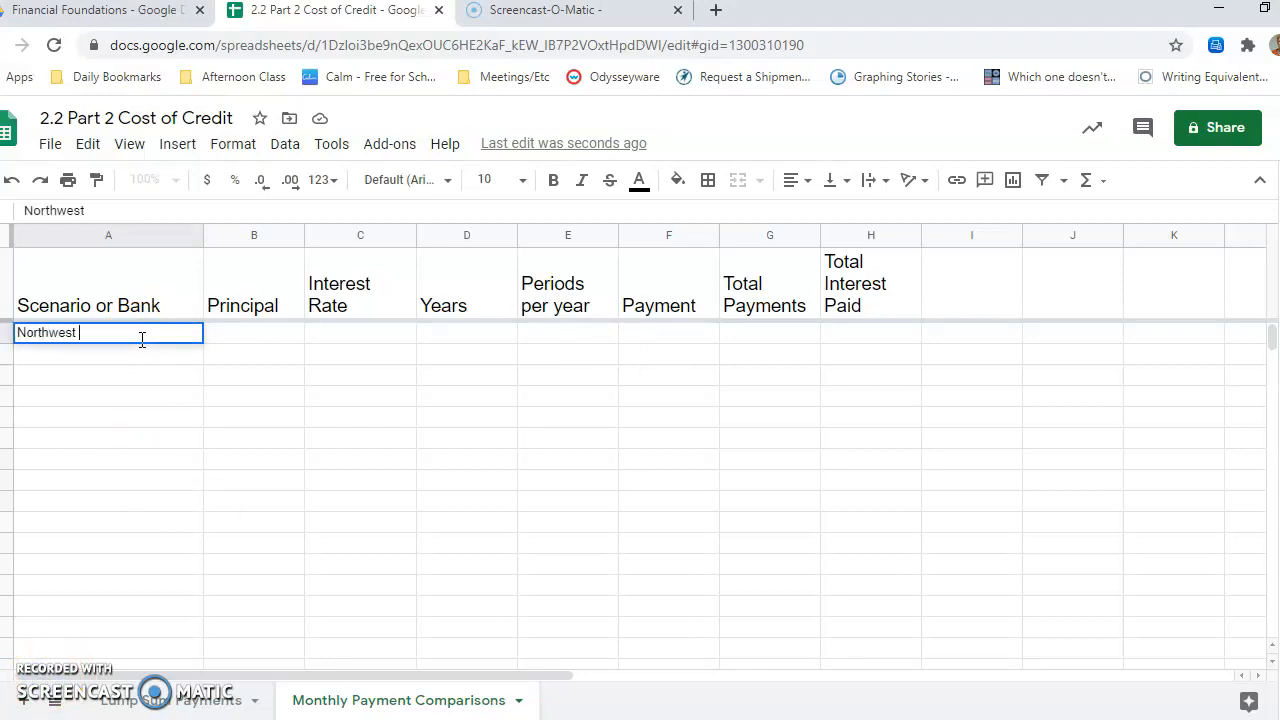
key(Tab)
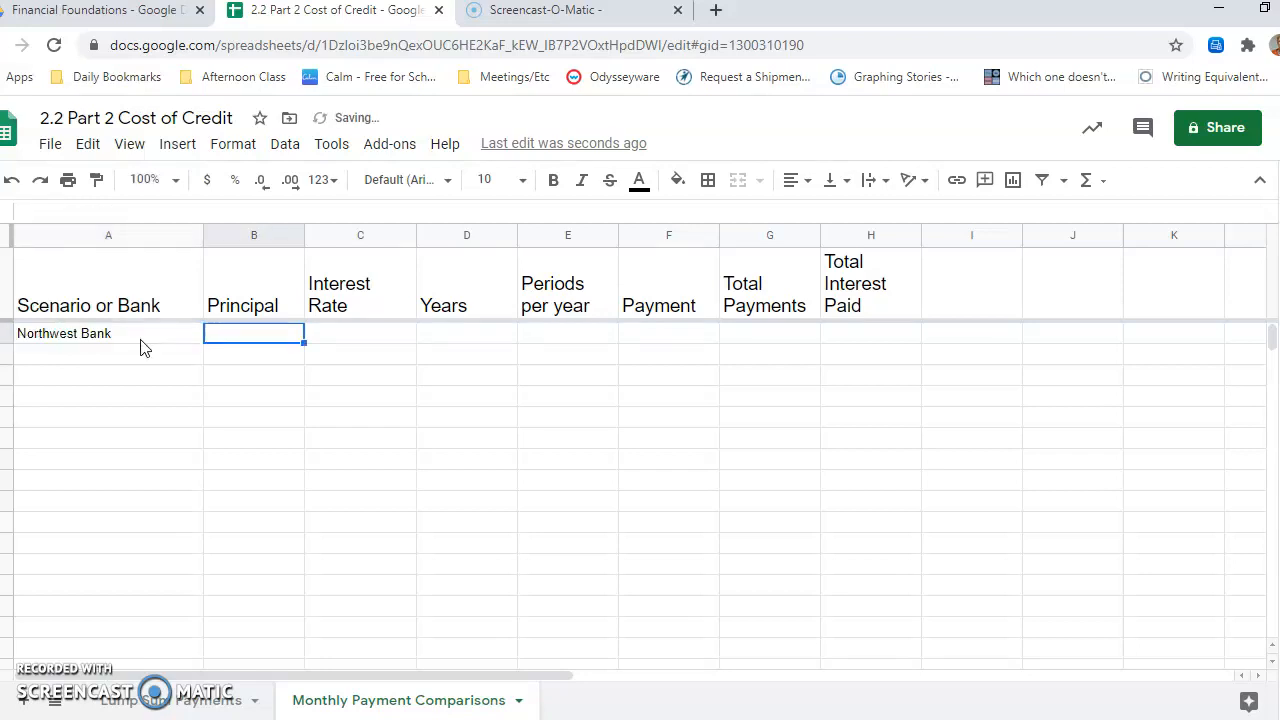
text(120000)
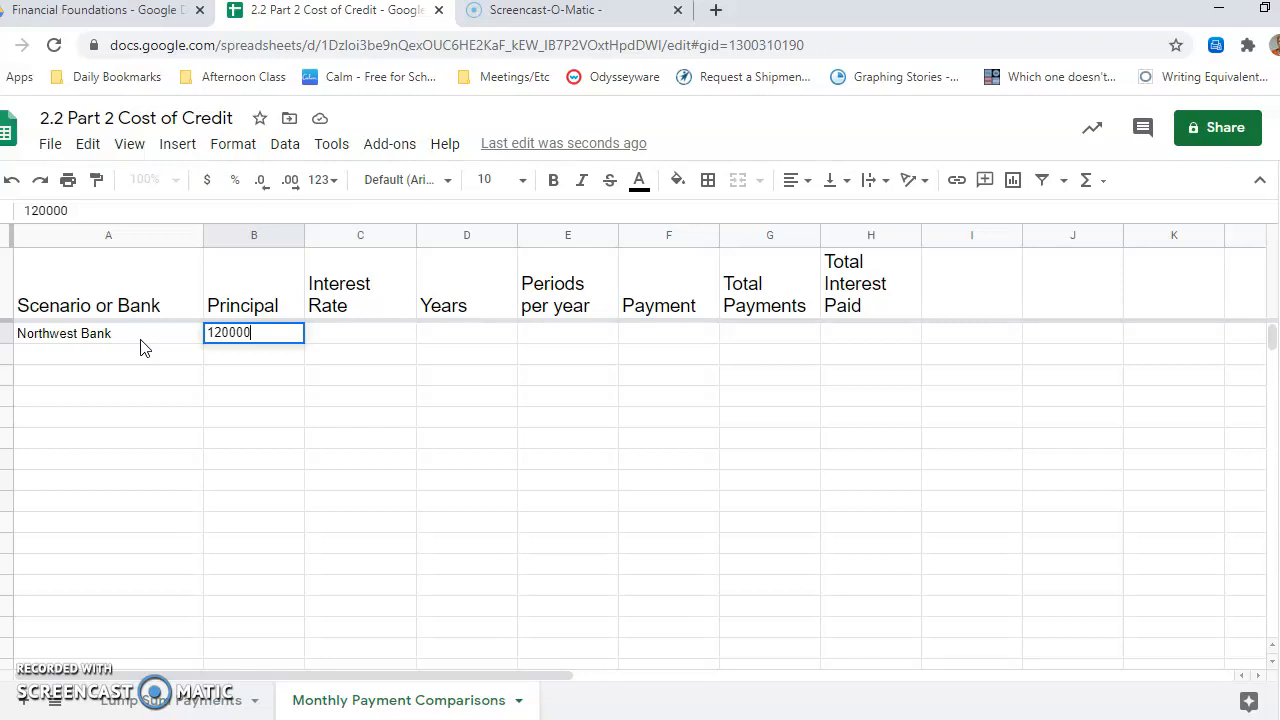
key(Tab)
Fill in Northwest Bank's interest rate of 3%, a term of 30 years and 12 periods per year.
text(3%)
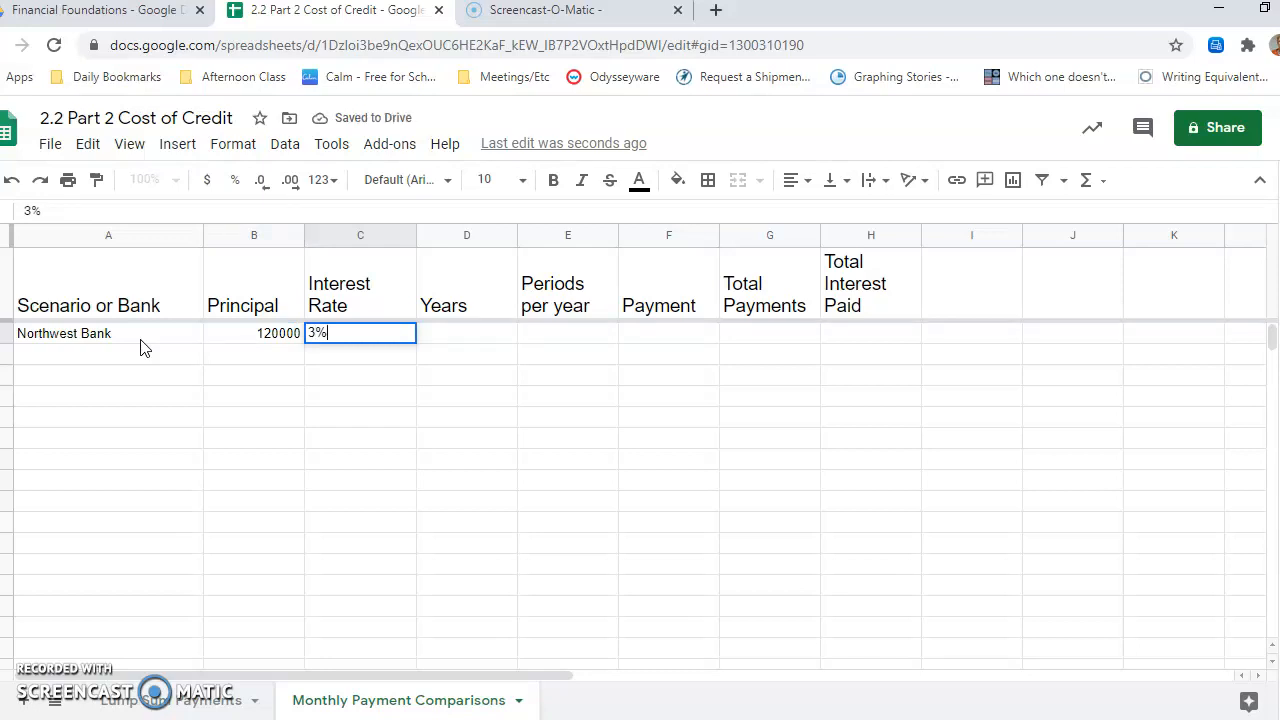
key(Tab)
text(30)
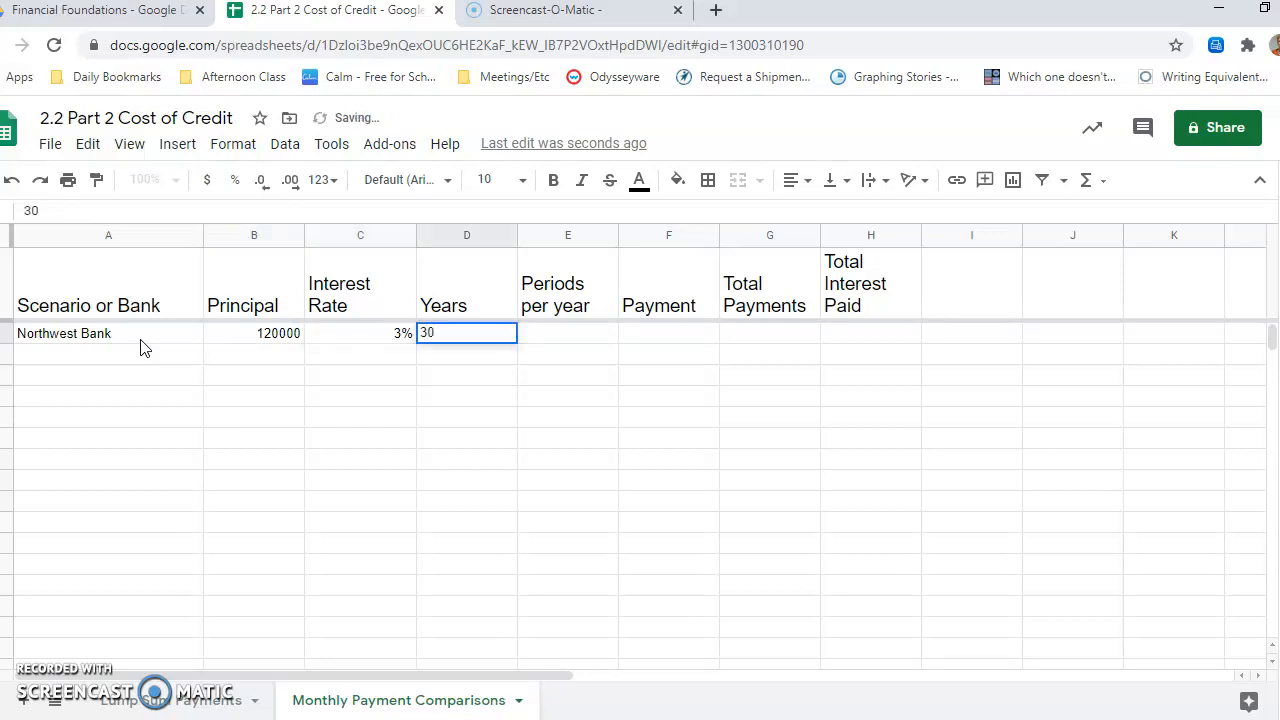
key(Tab)
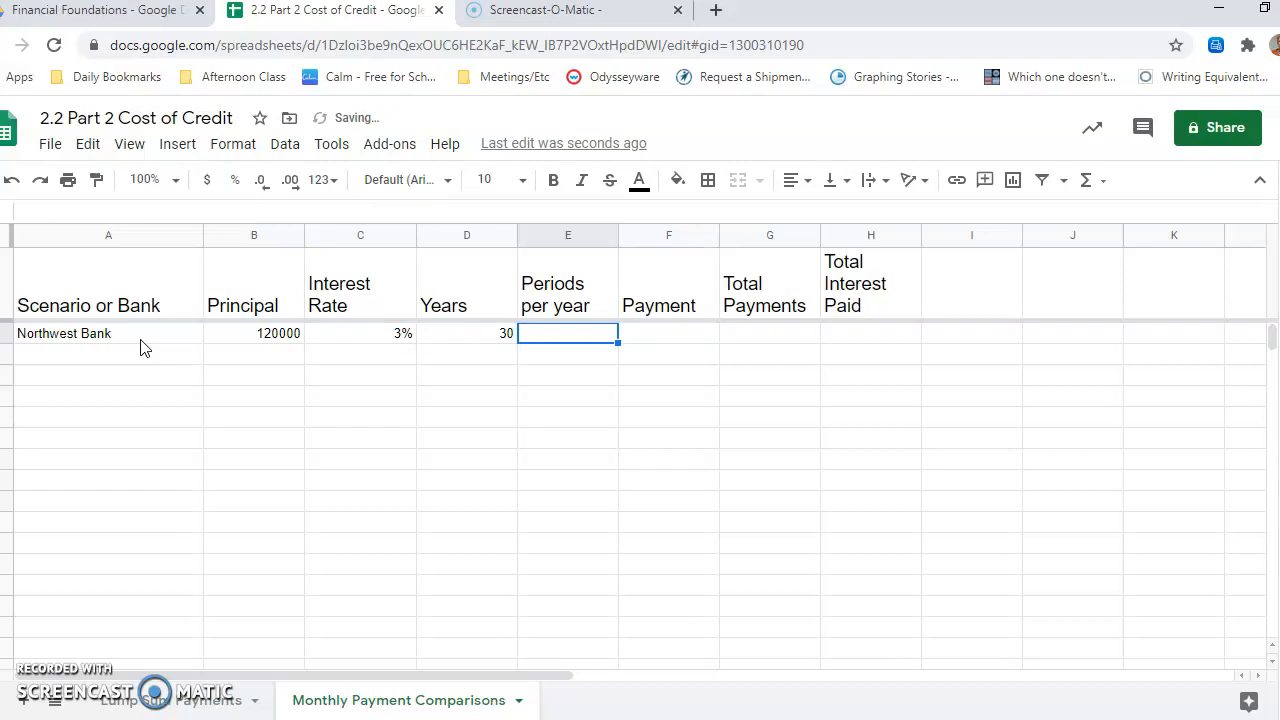
text(12)
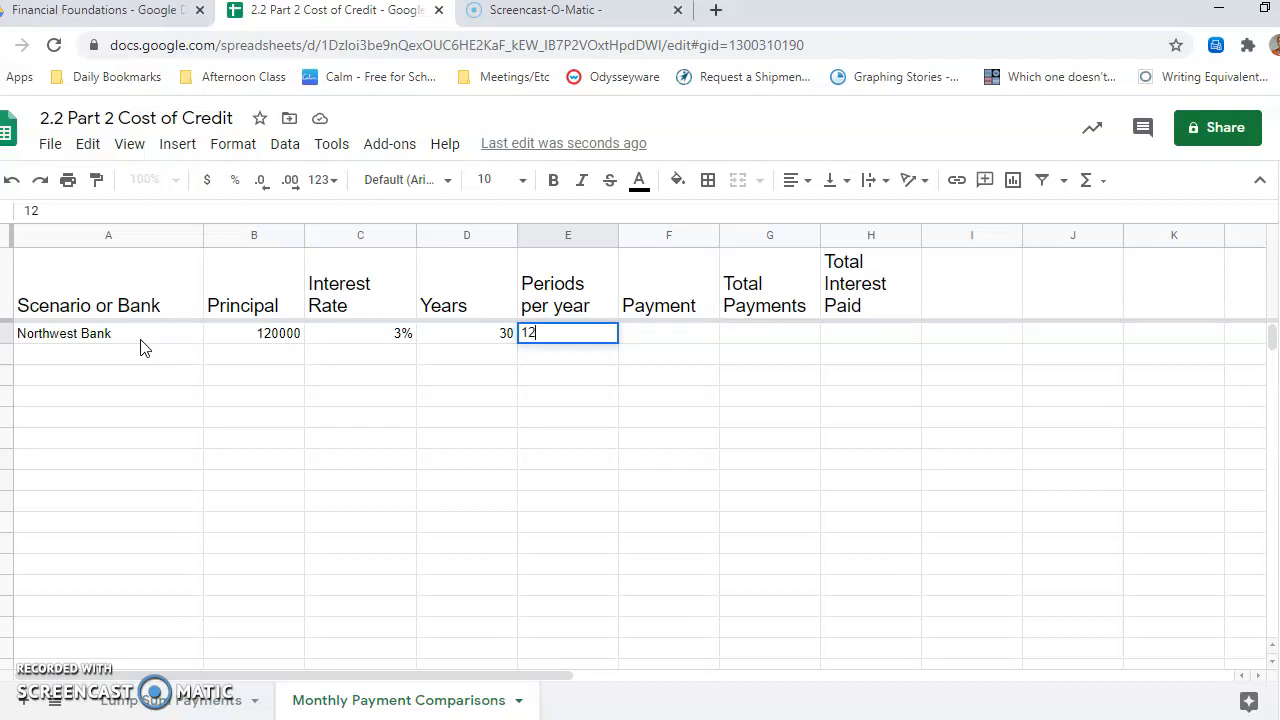
key(Tab)
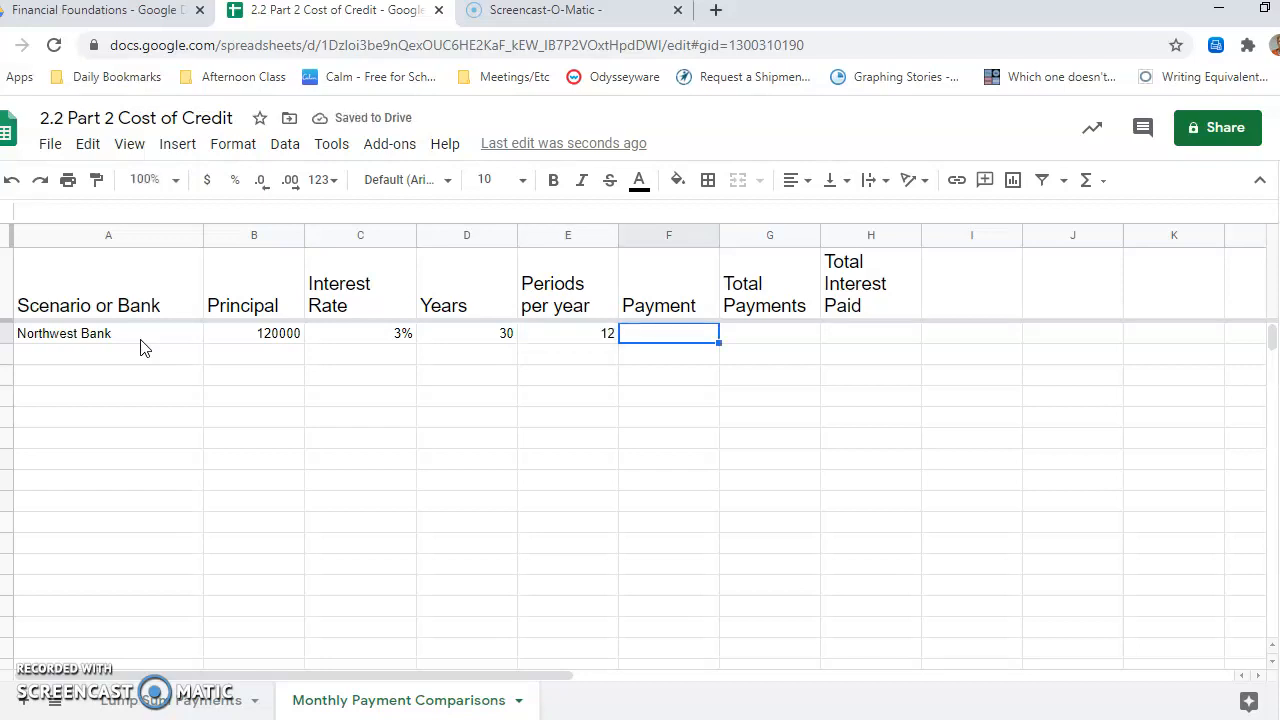
Enter the formula =pmt(c5/e5,D5*5, -B5) in Northwest Bank's Payment cell.
click(659, 340)
text(=)
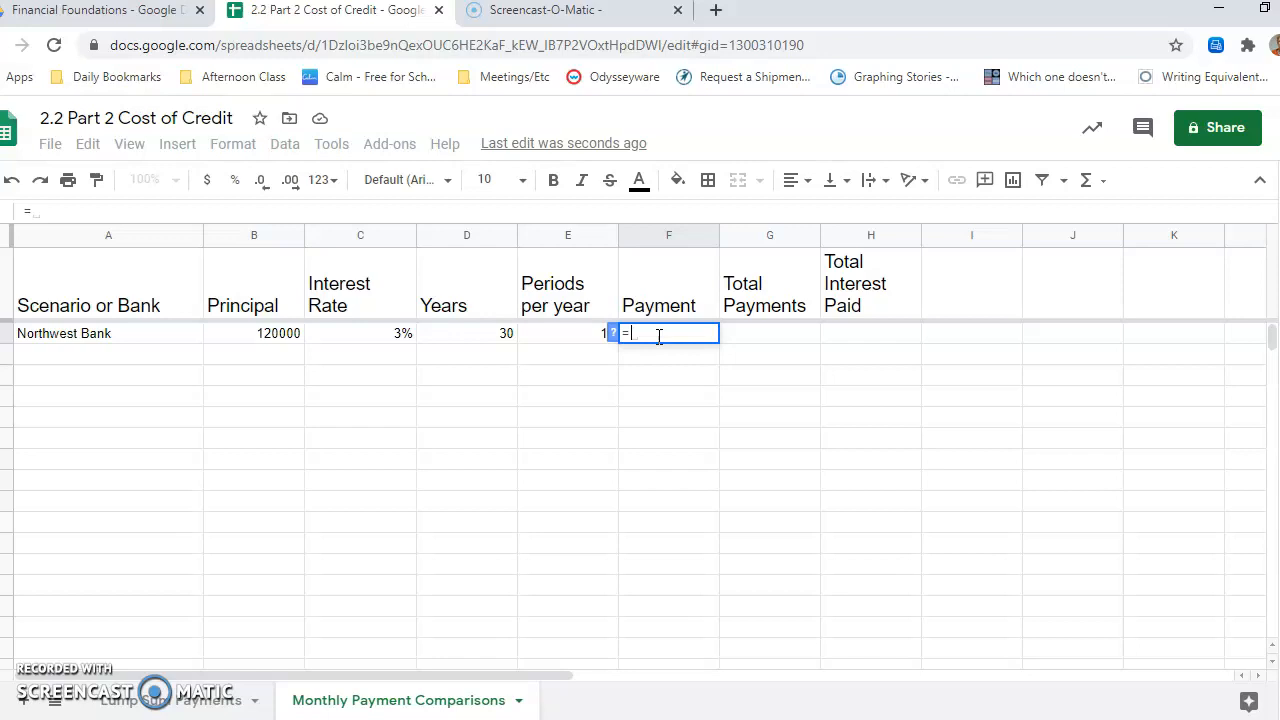
text(pmt)
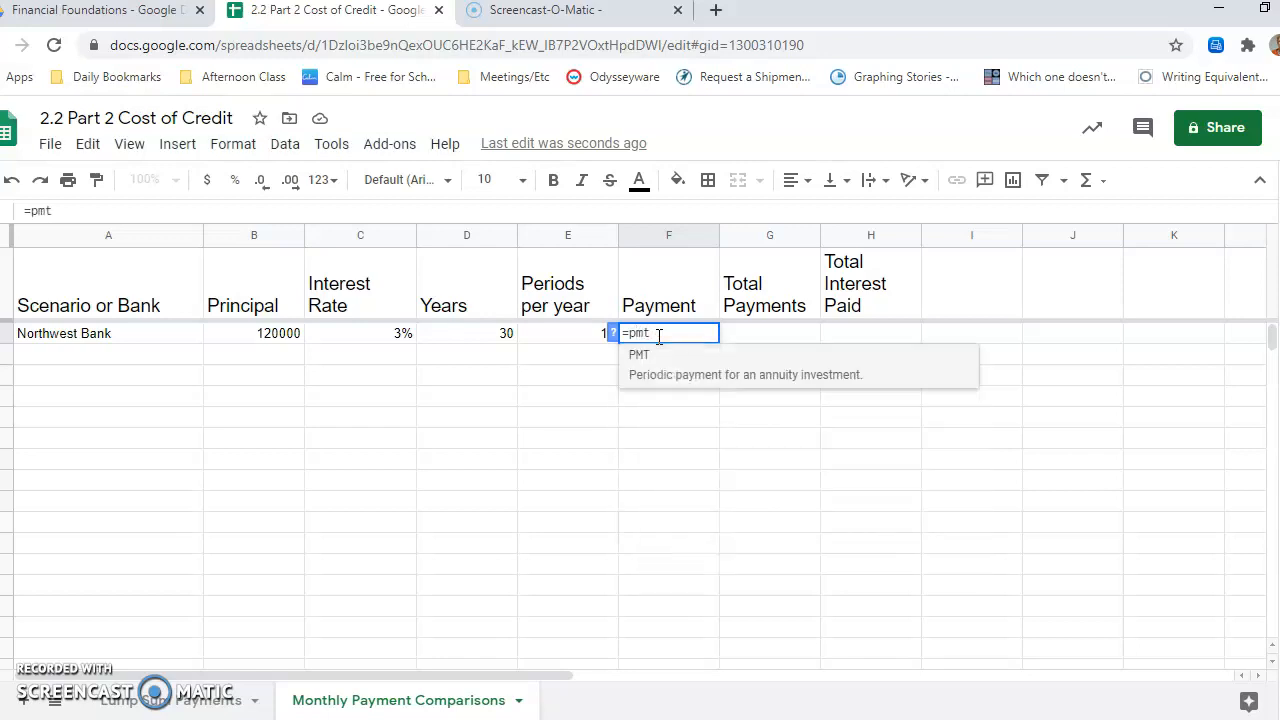
text(()
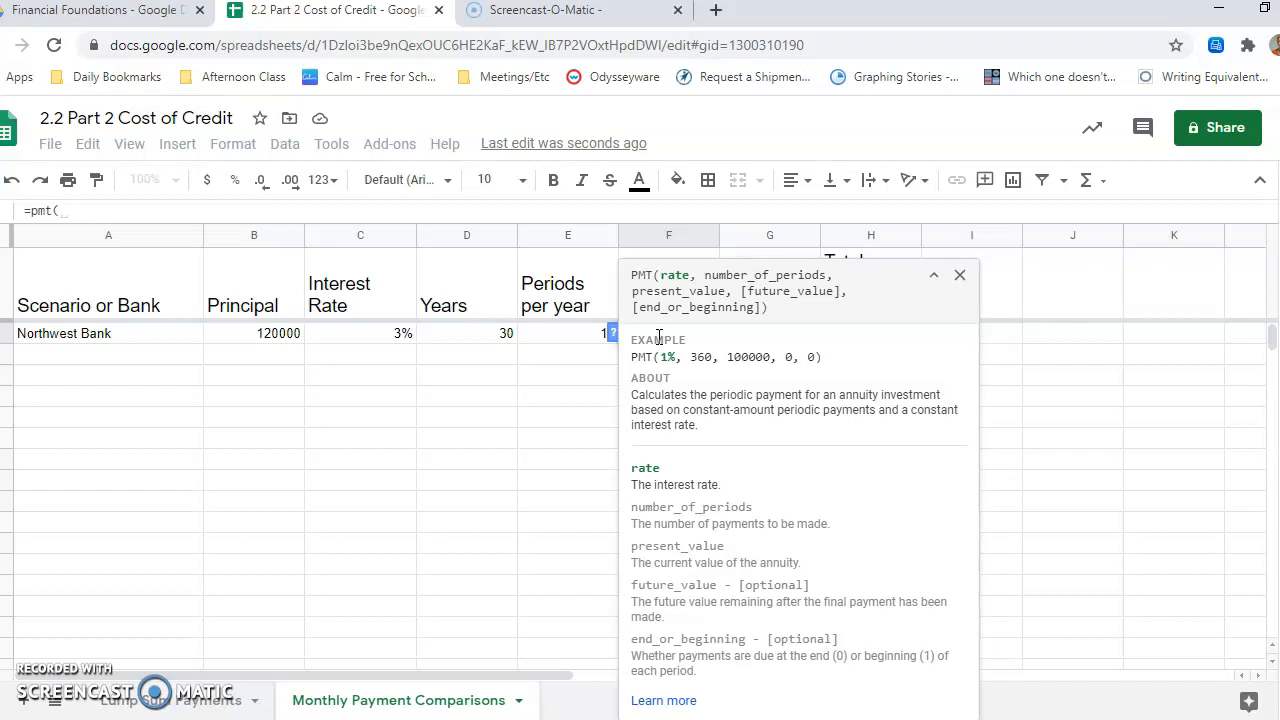
text(c5)
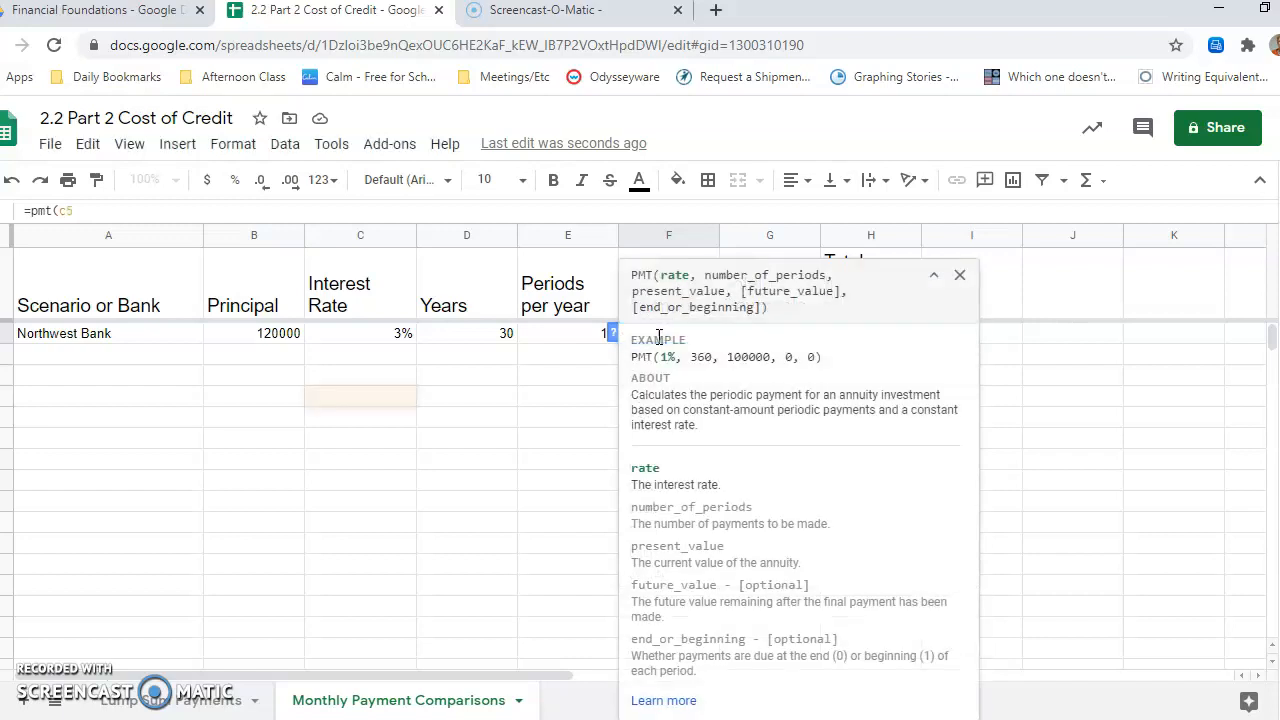
text(/e5)
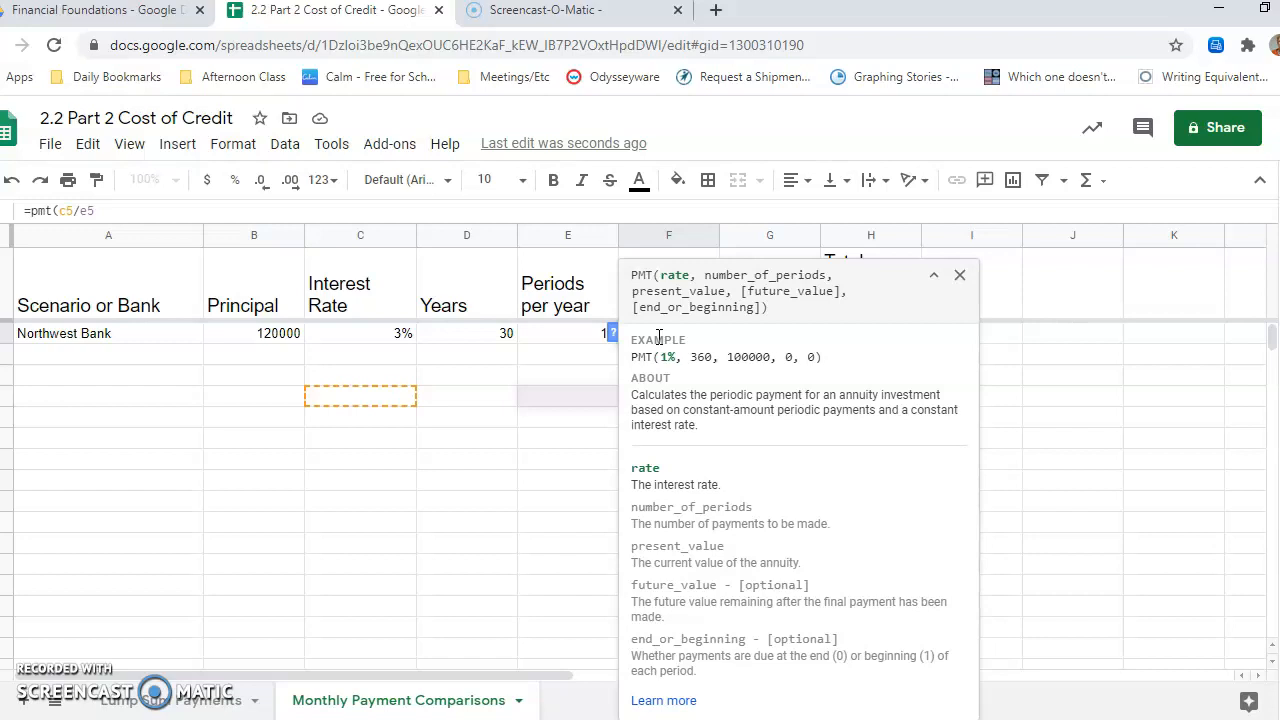
text(,D5)
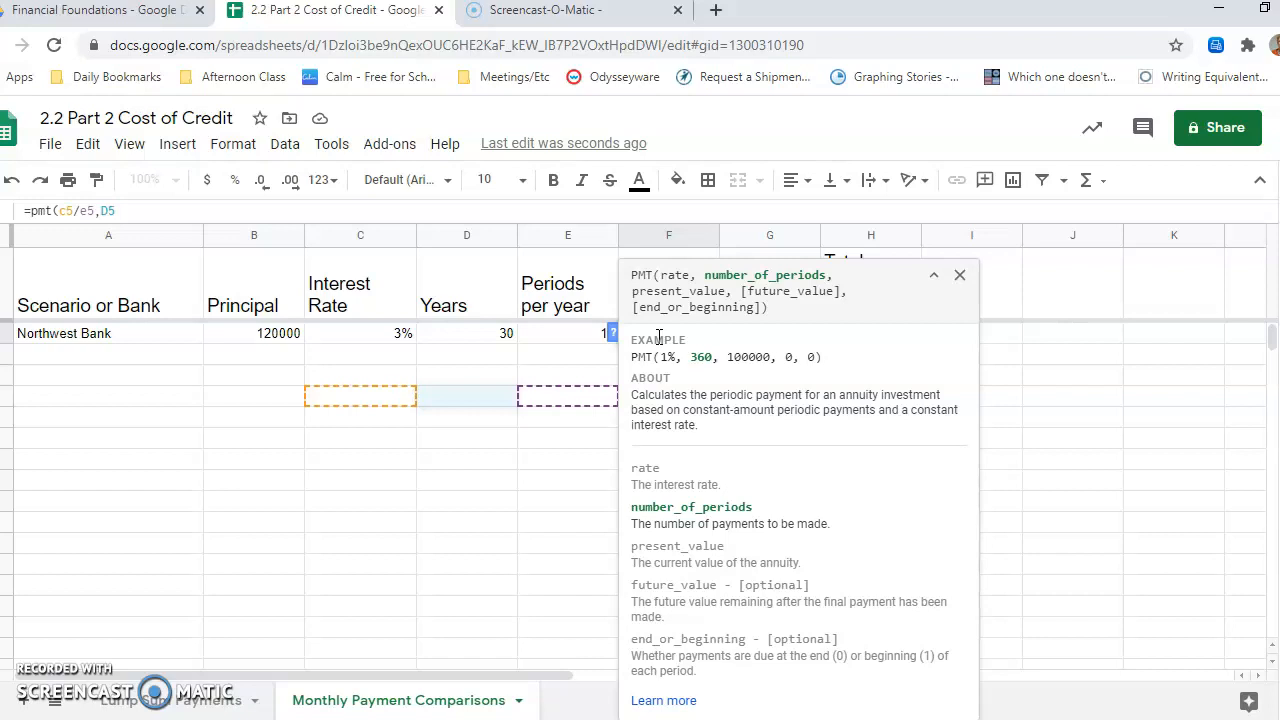
text(*)
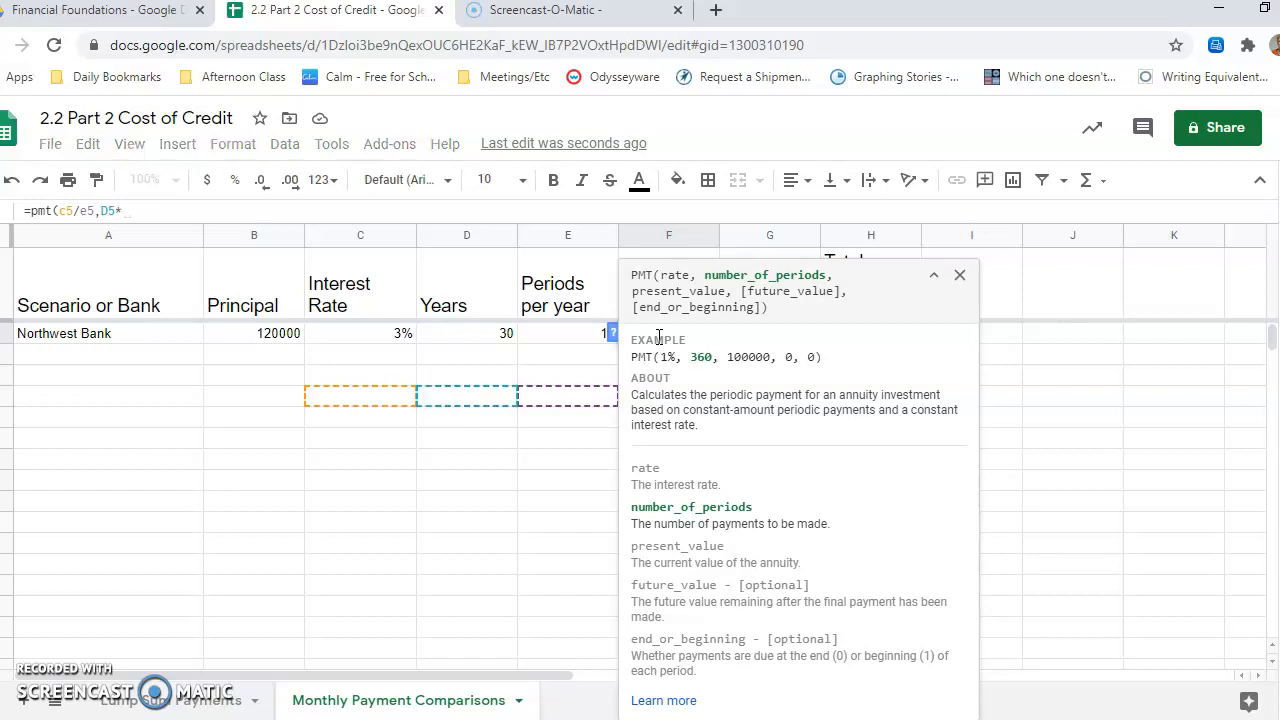
text(5)
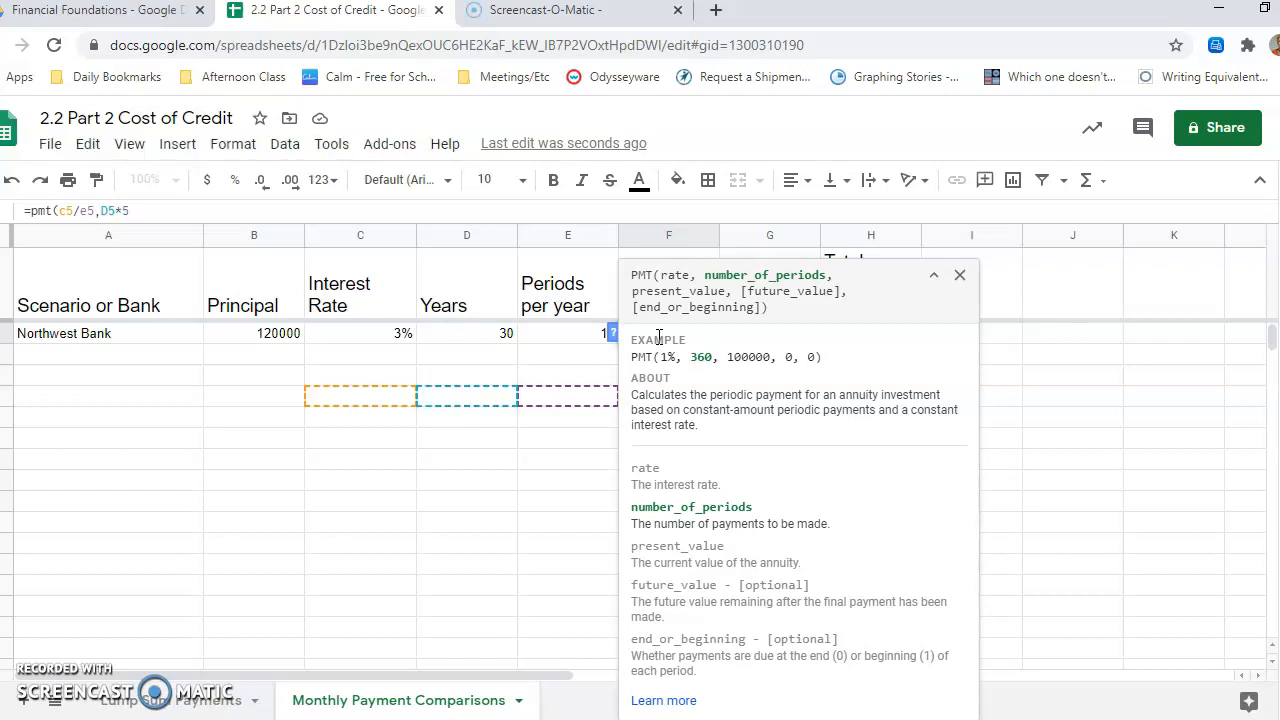
text(, -B5)
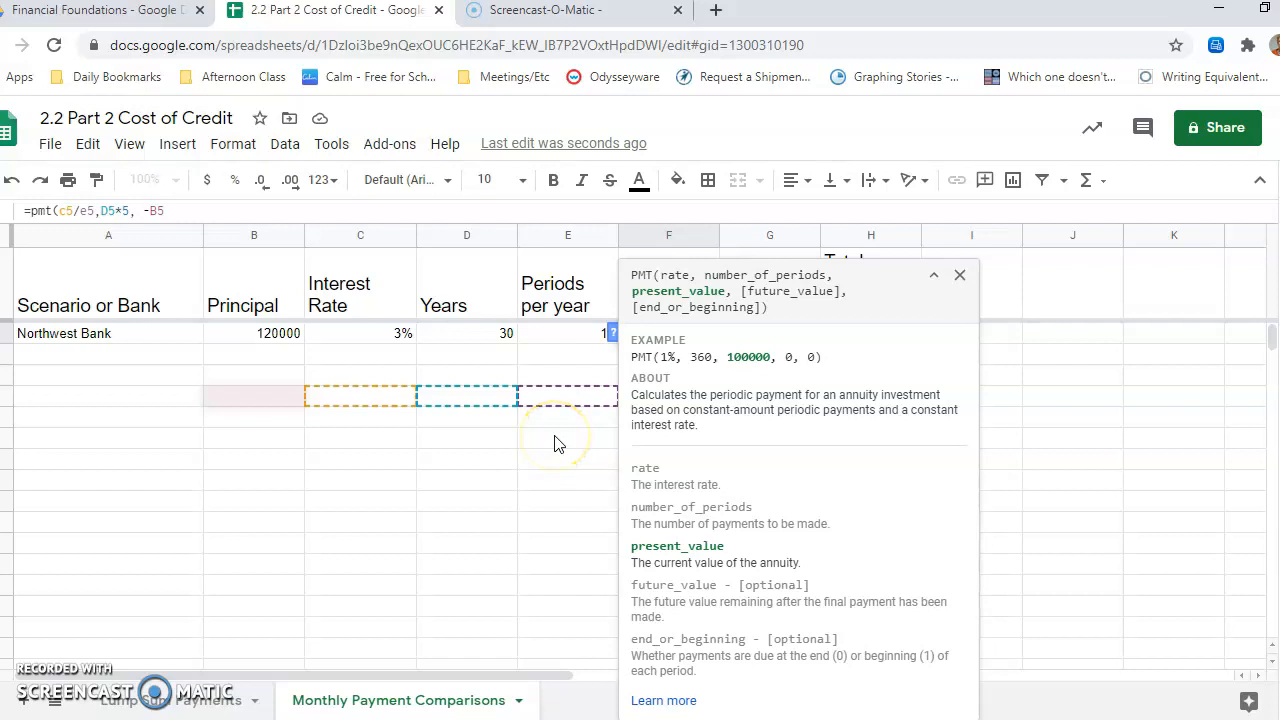
click(583, 358)
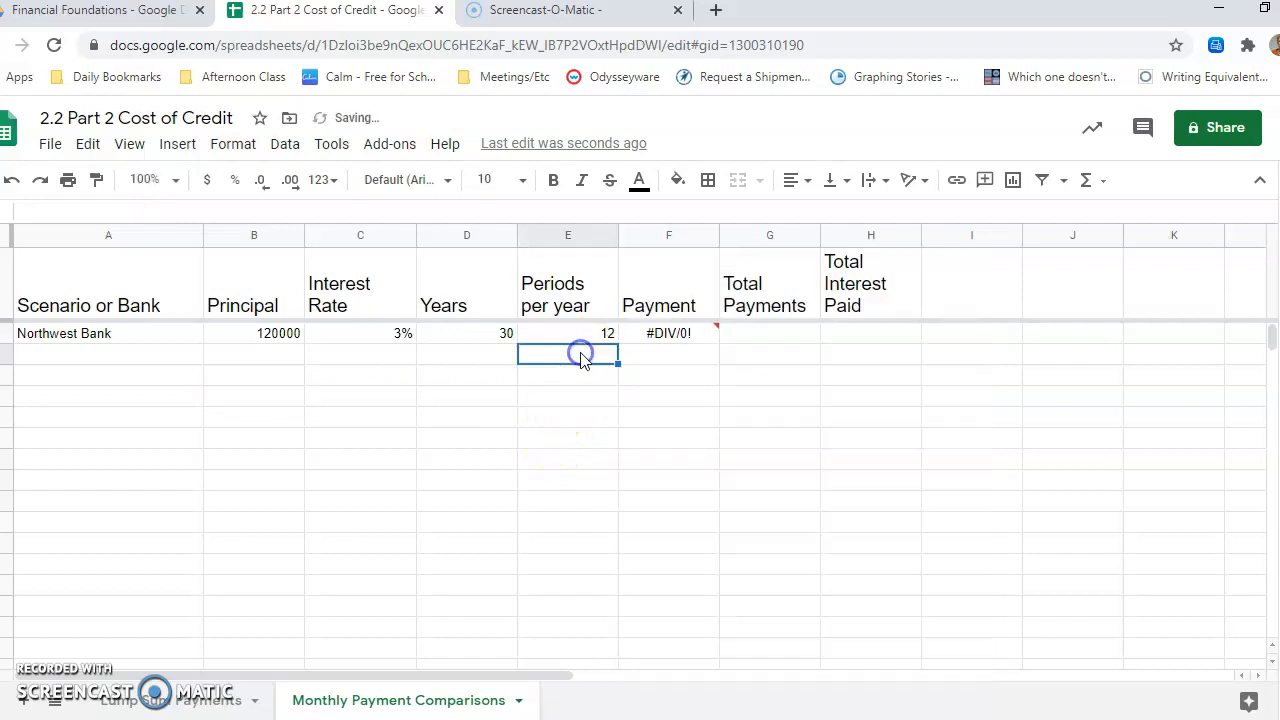
Correct the rate argument of Northwest Bank's payment formula to C2/E2.
click(673, 337)
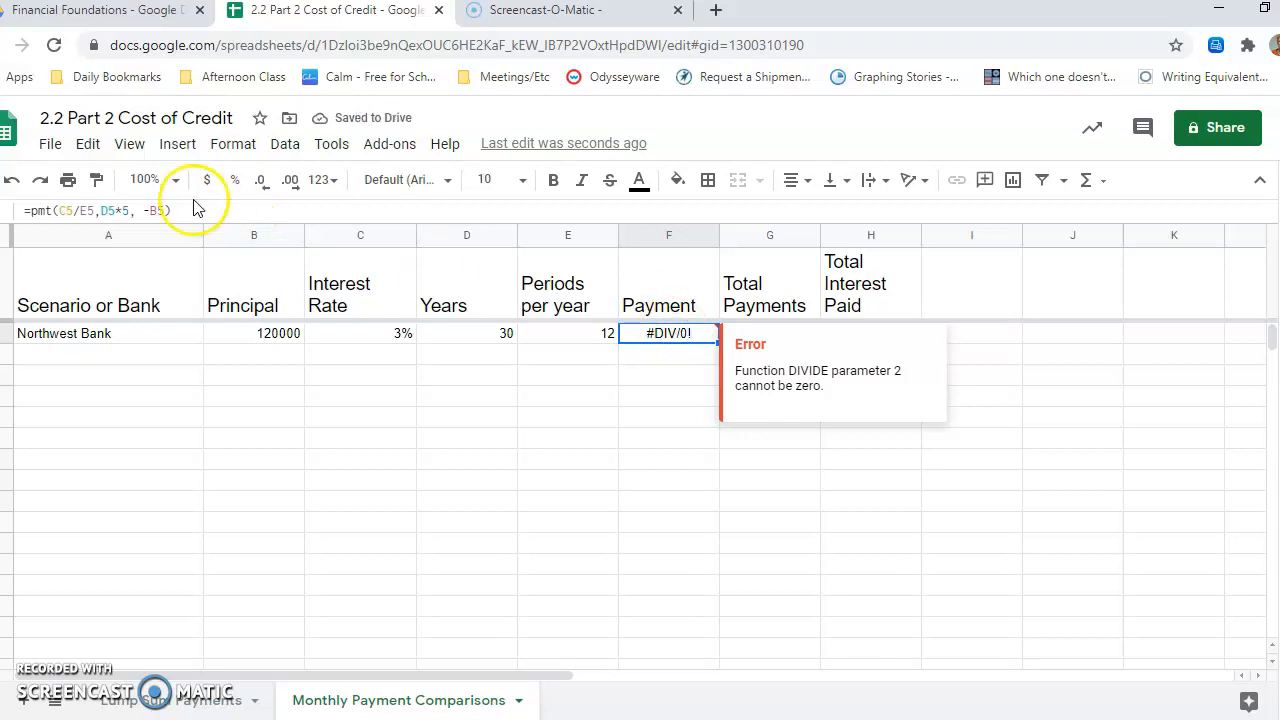
click(70, 213)
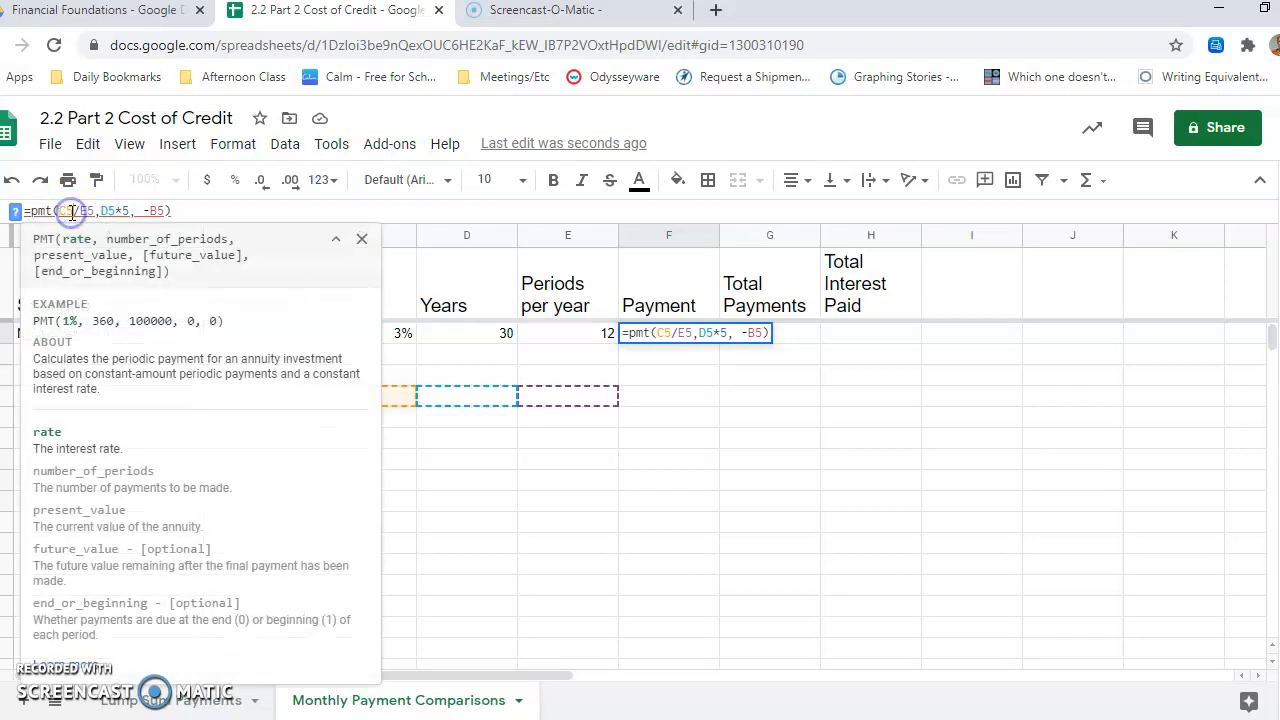
key(BackSpace)
text(2)
click(90, 210)
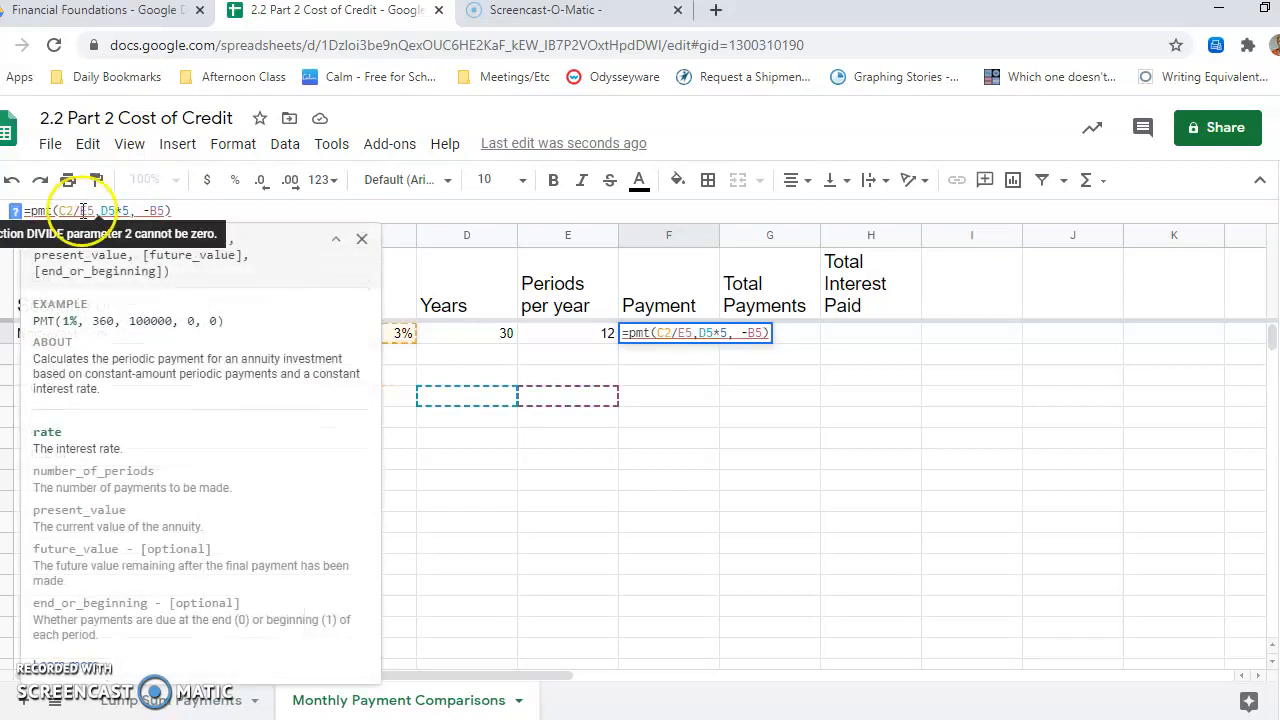
key(BackSpace)
key(BackSpace)
text(E2)
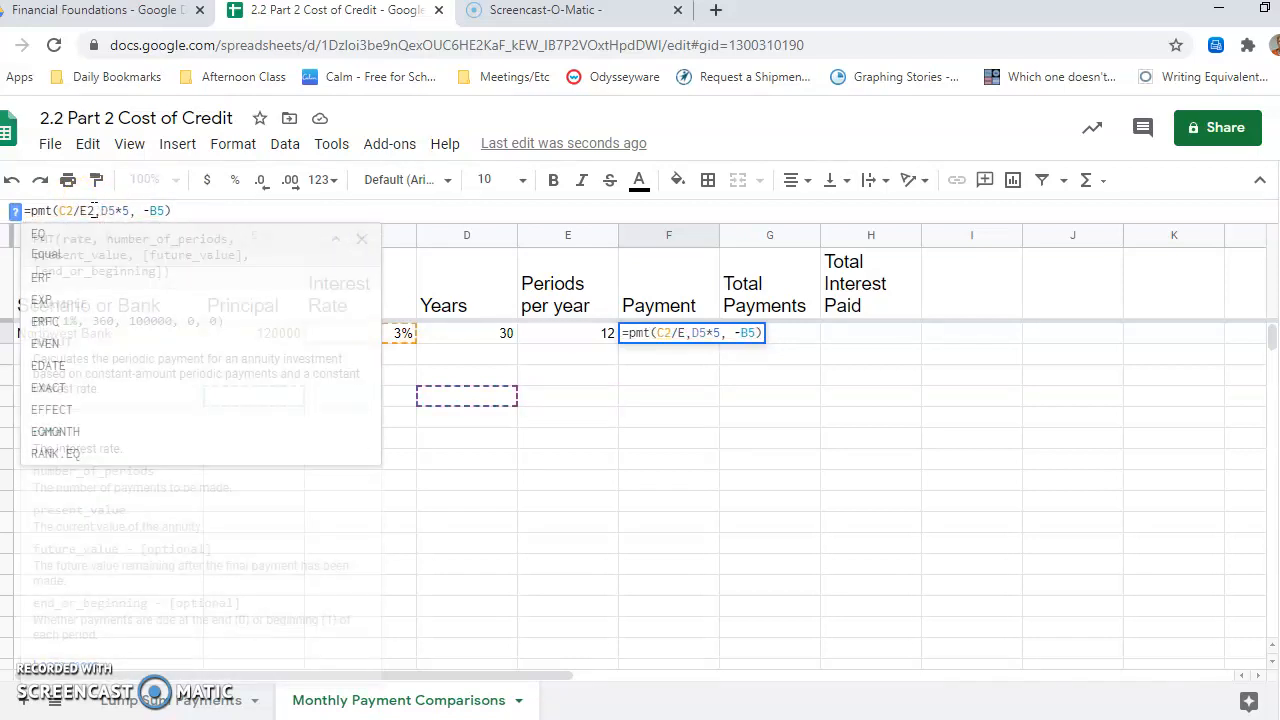
Change the number of periods argument in the payment formula to D2*E5.
click(115, 208)
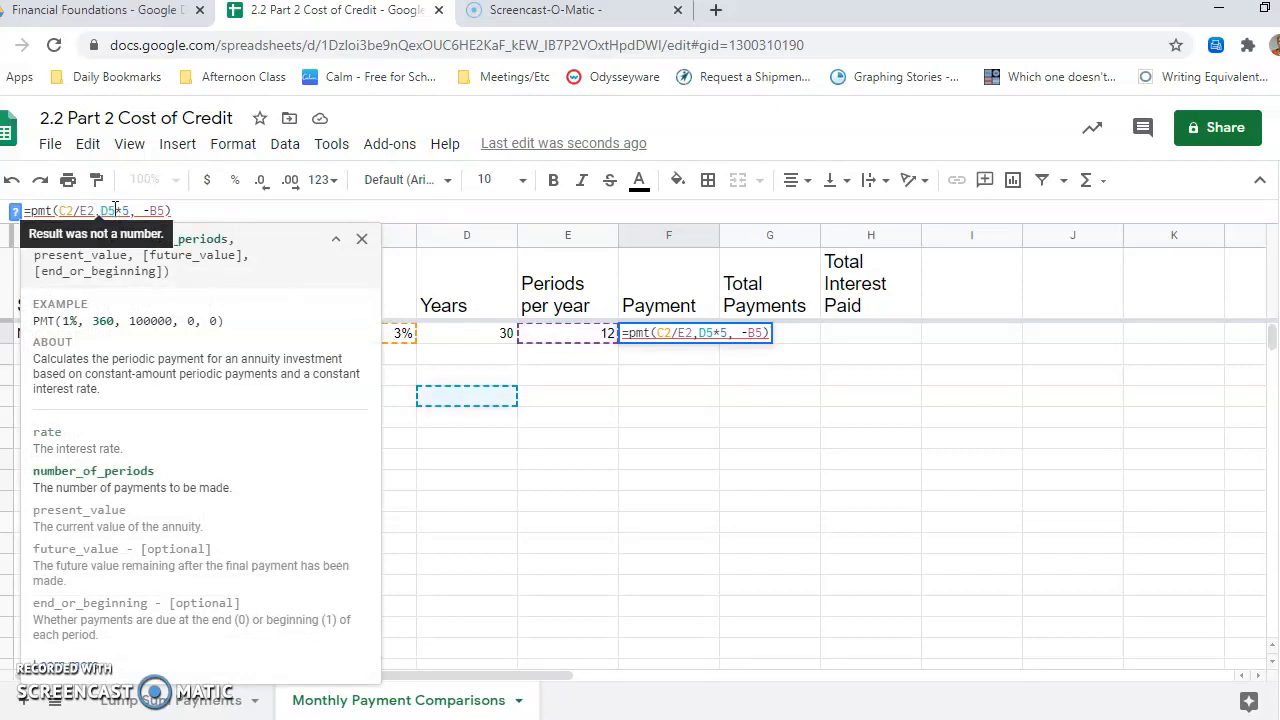
key(BackSpace)
text(2)
click(125, 207)
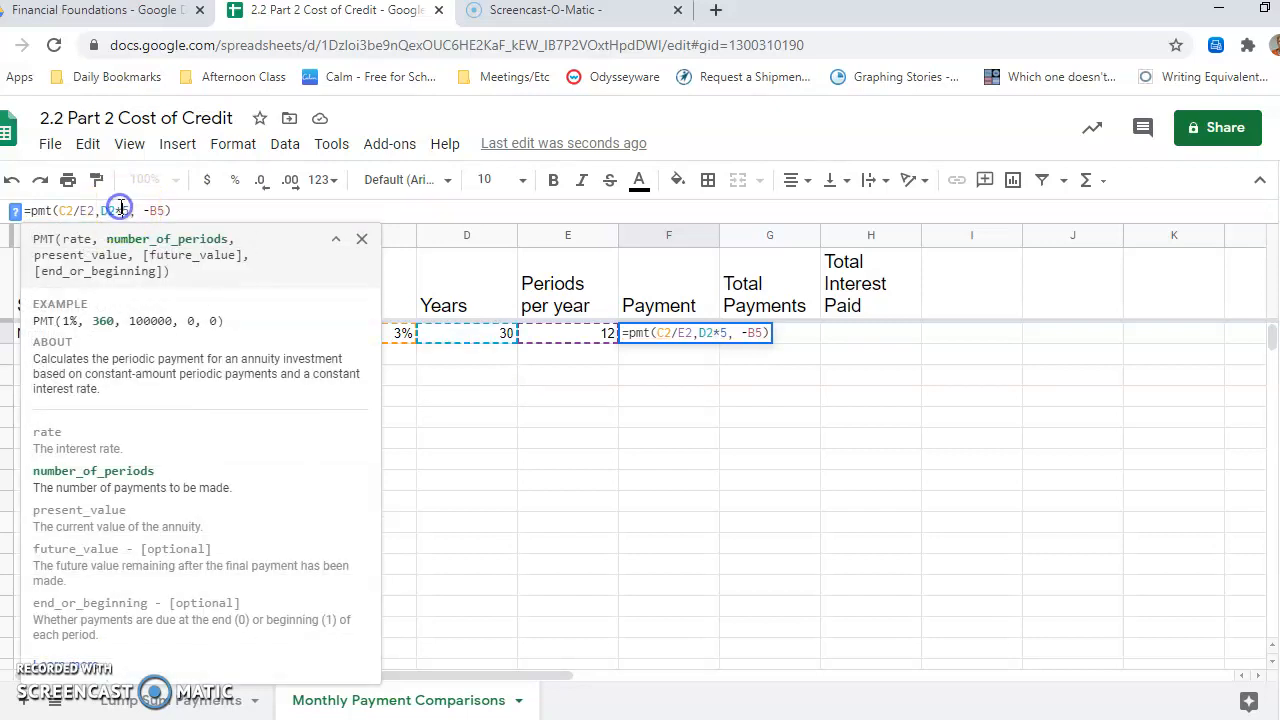
text(E)
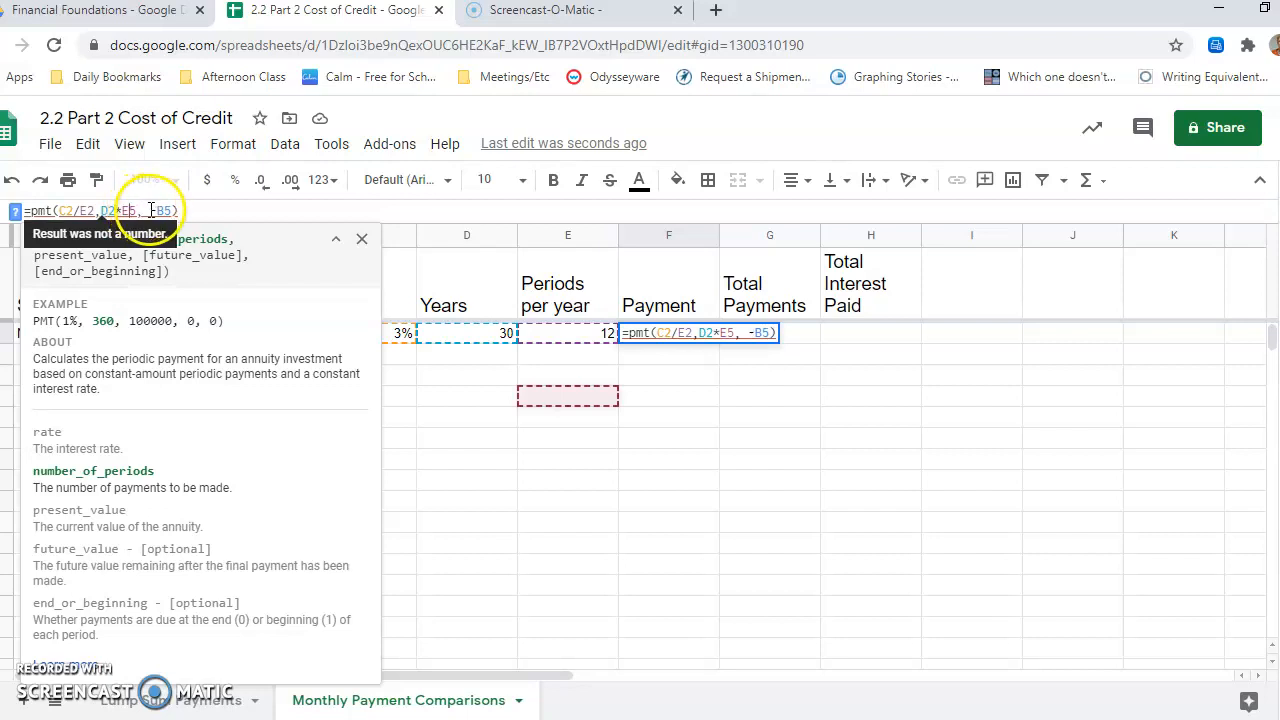
Remove the space before the present value argument so the payment formula reads =pmt(C2/E2,D2*E5,-B5), and commit it.
click(150, 210)
key(BackSpace)
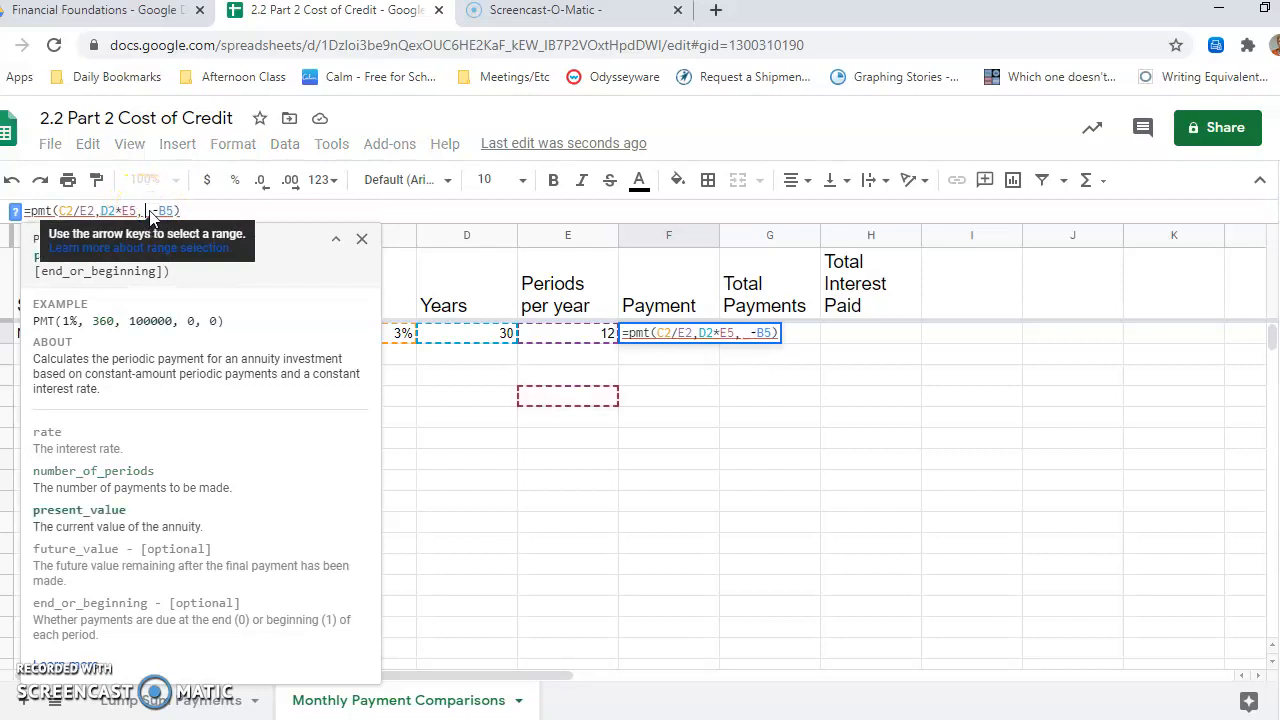
click(180, 211)
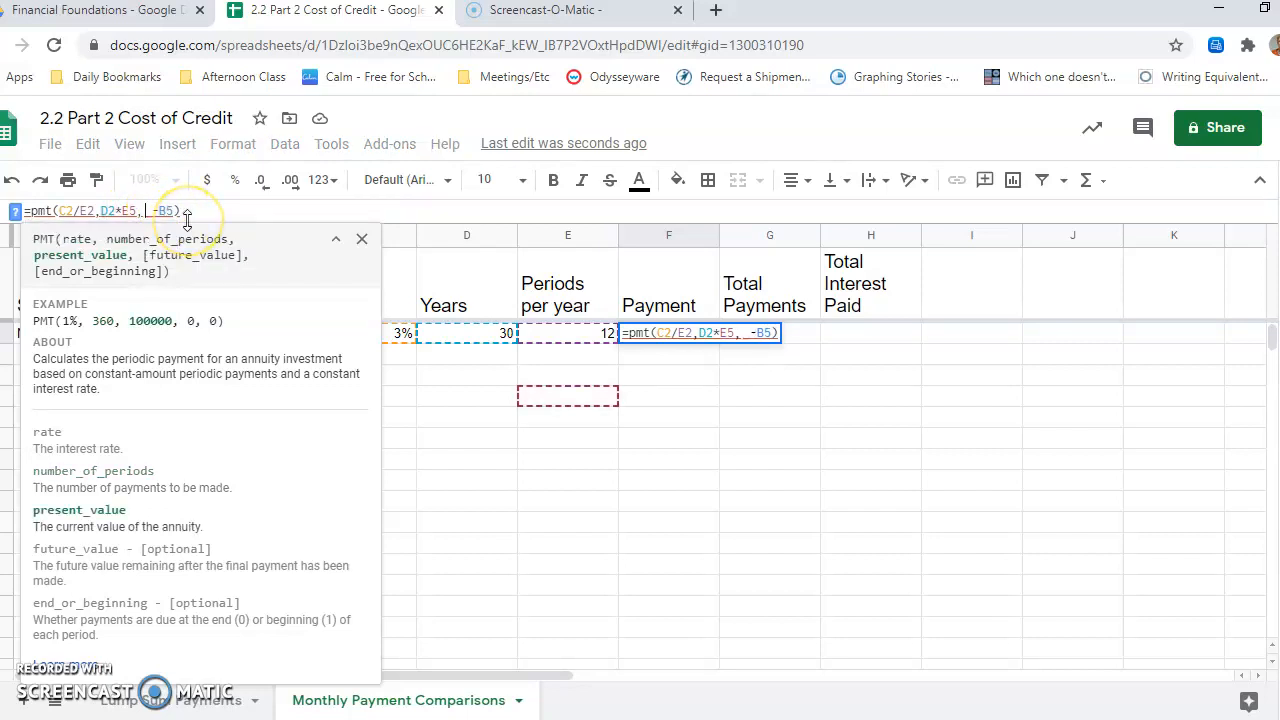
key(Delete)
key(Delete)
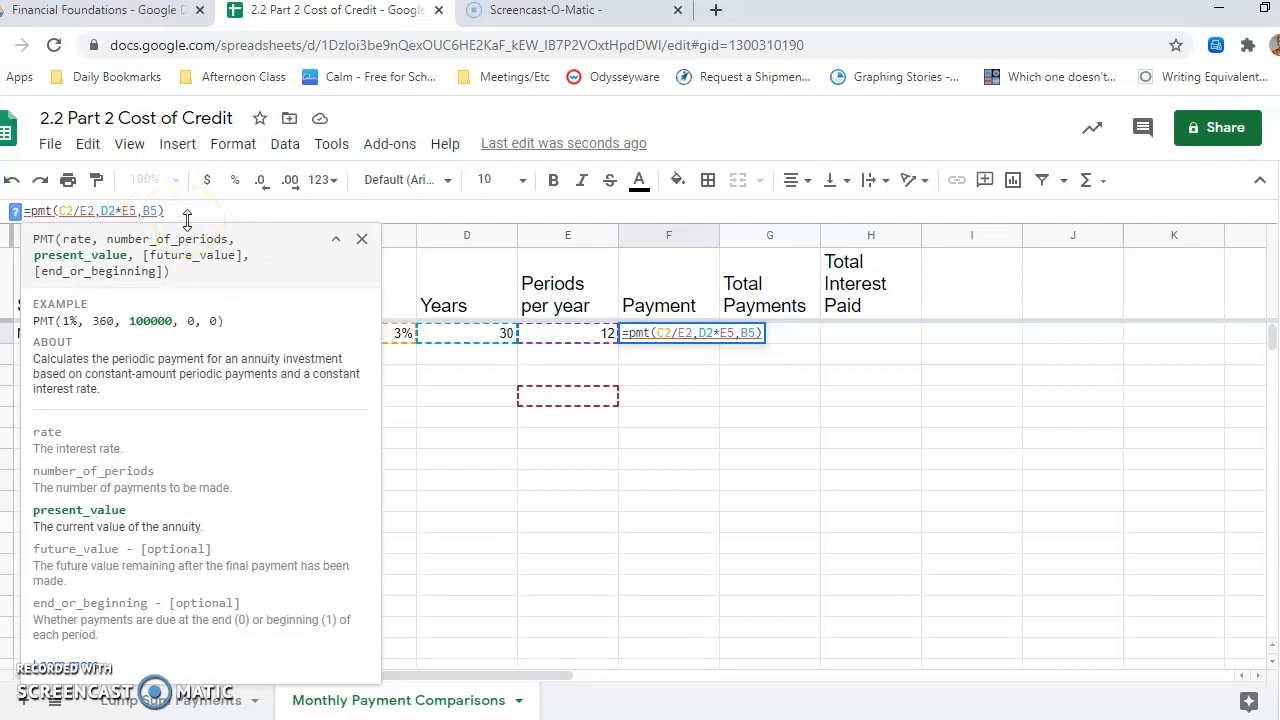
key(BackSpace)
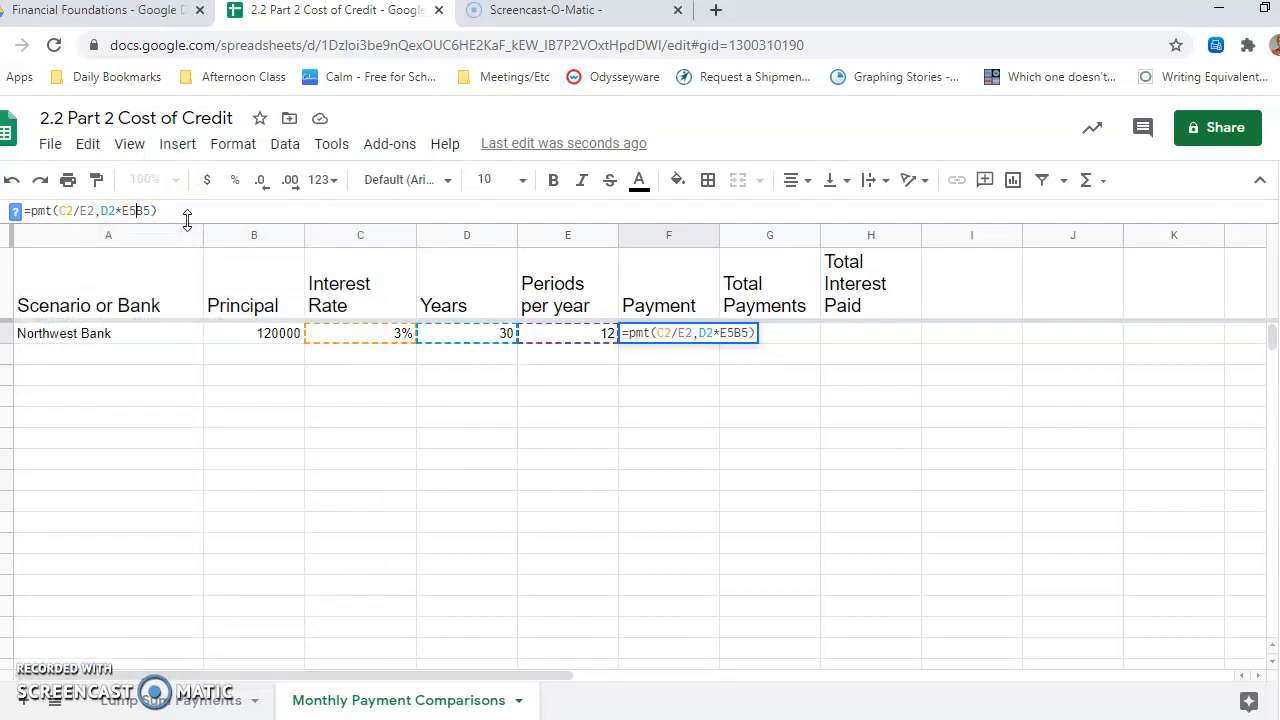
text(,-)
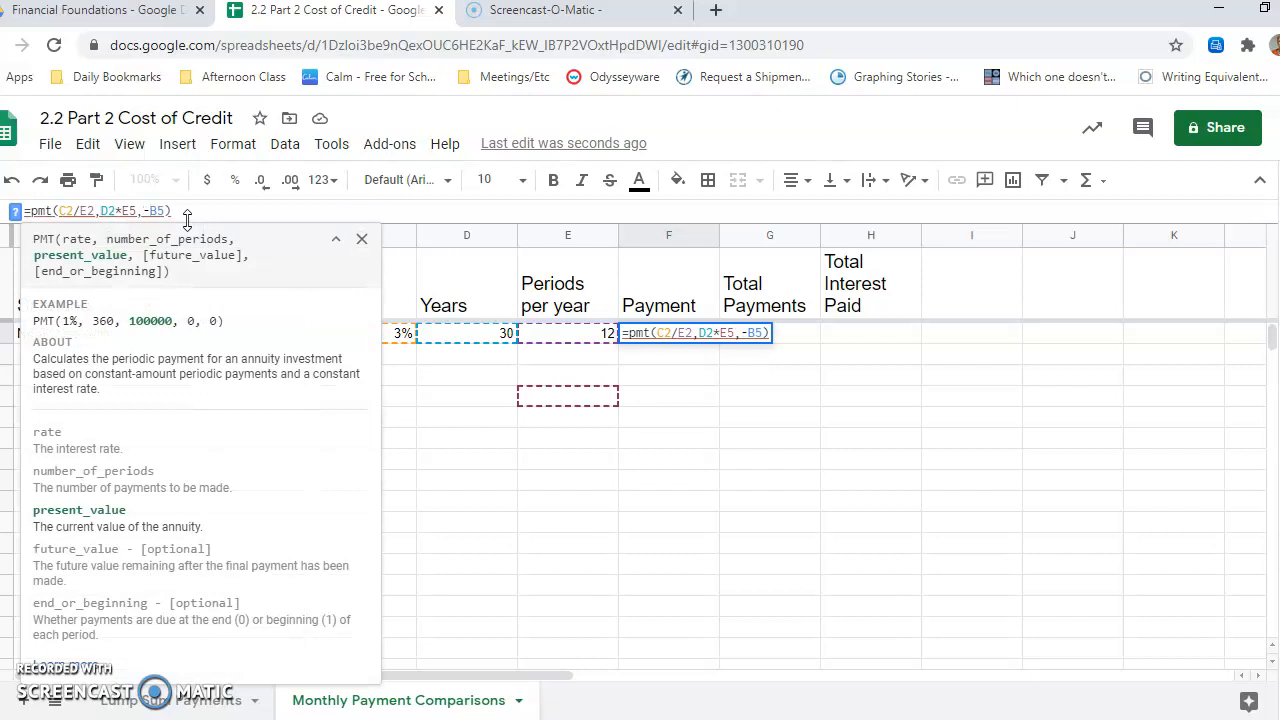
click(585, 440)
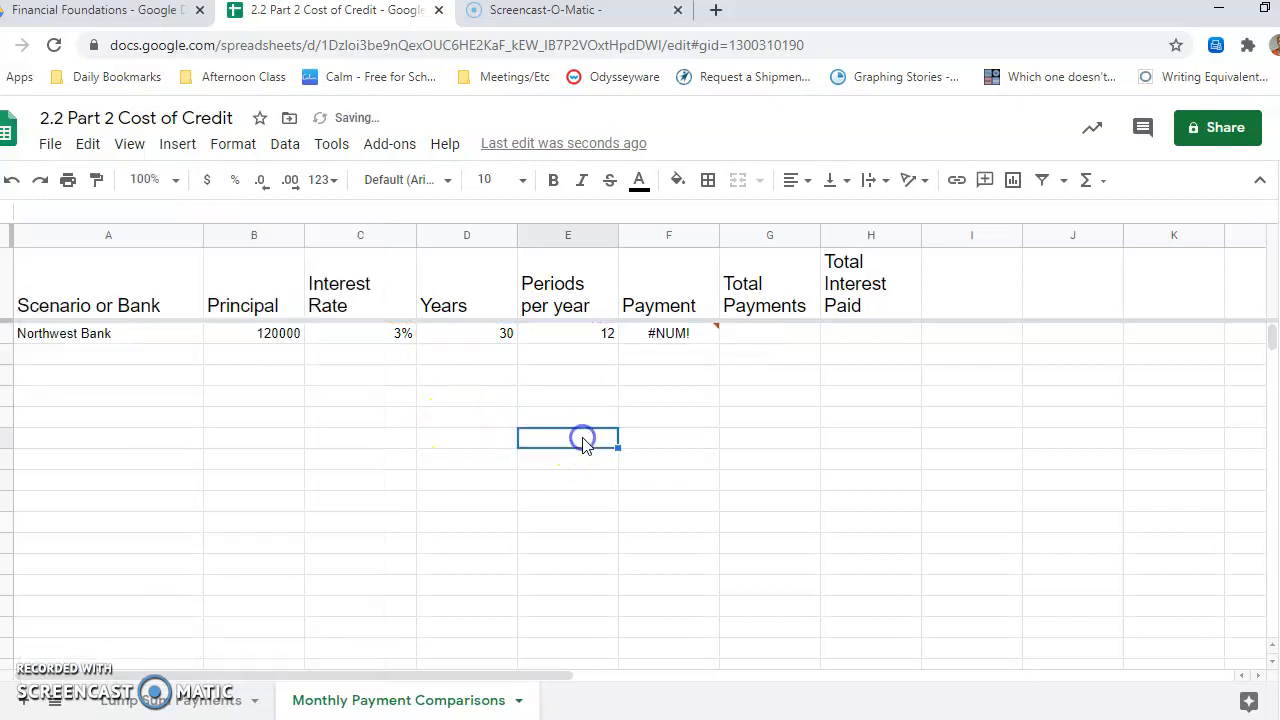
Correct the period and principal references in Northwest Bank's Payment formula to E2 and B2, giving =pmt(C2/E2,D2*E2,-B2).
click(695, 338)
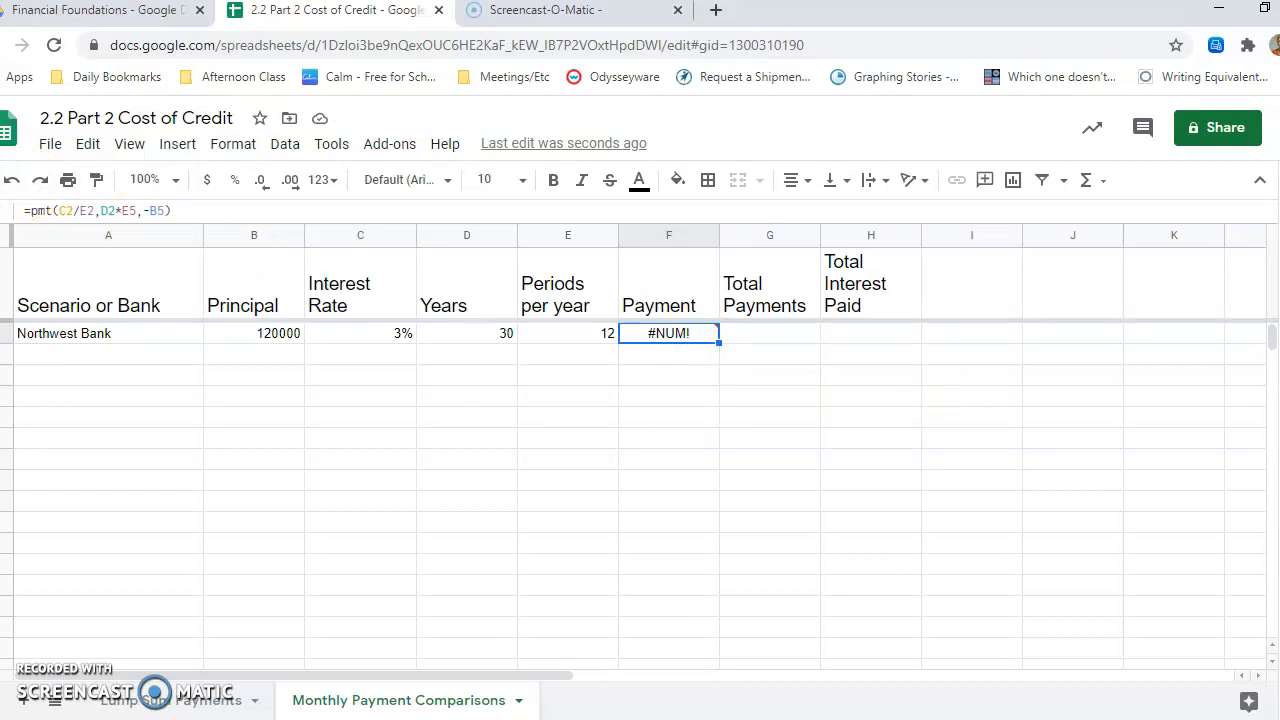
click(137, 212)
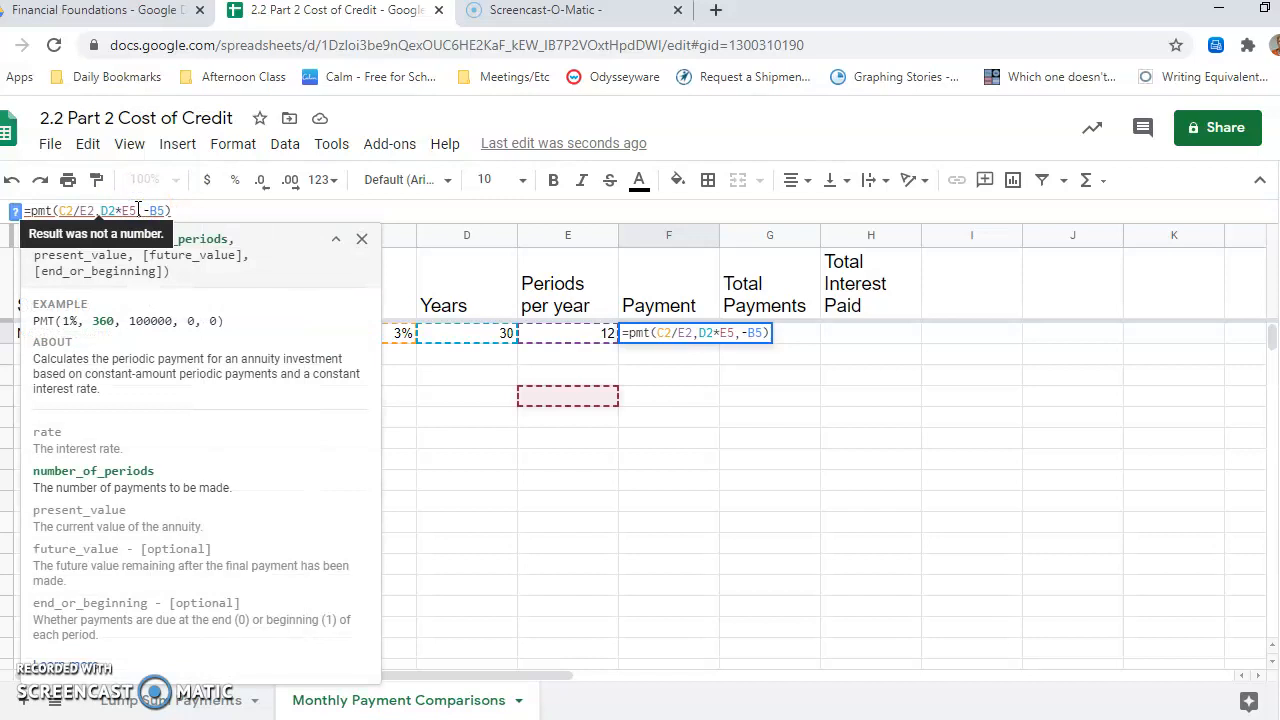
key(BackSpace)
text(2)
click(161, 211)
key(BackSpace)
text(2)
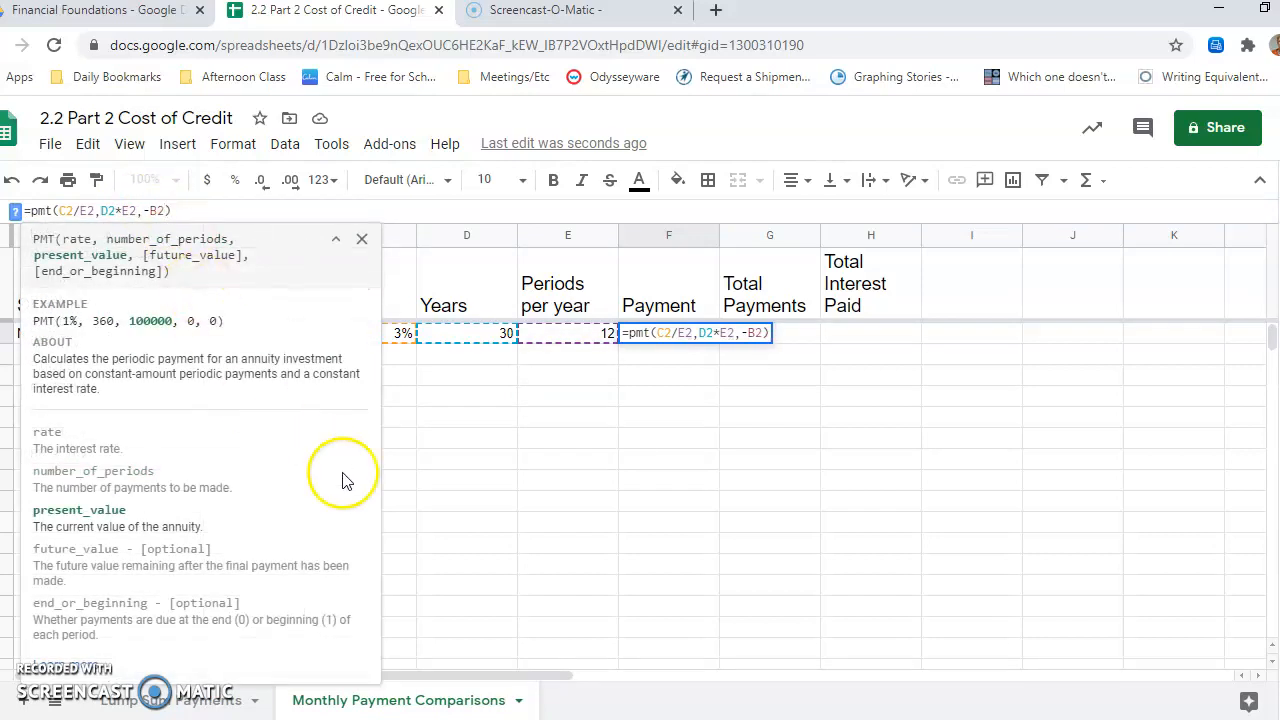
click(504, 508)
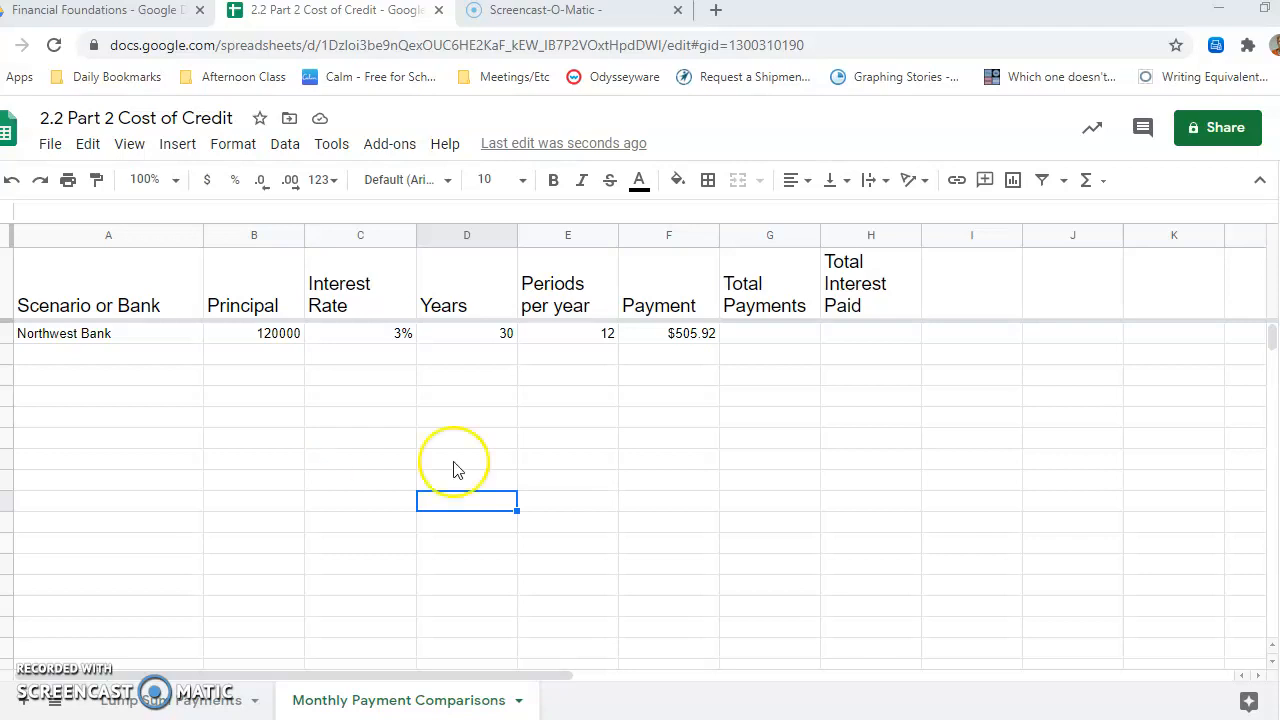
click(697, 340)
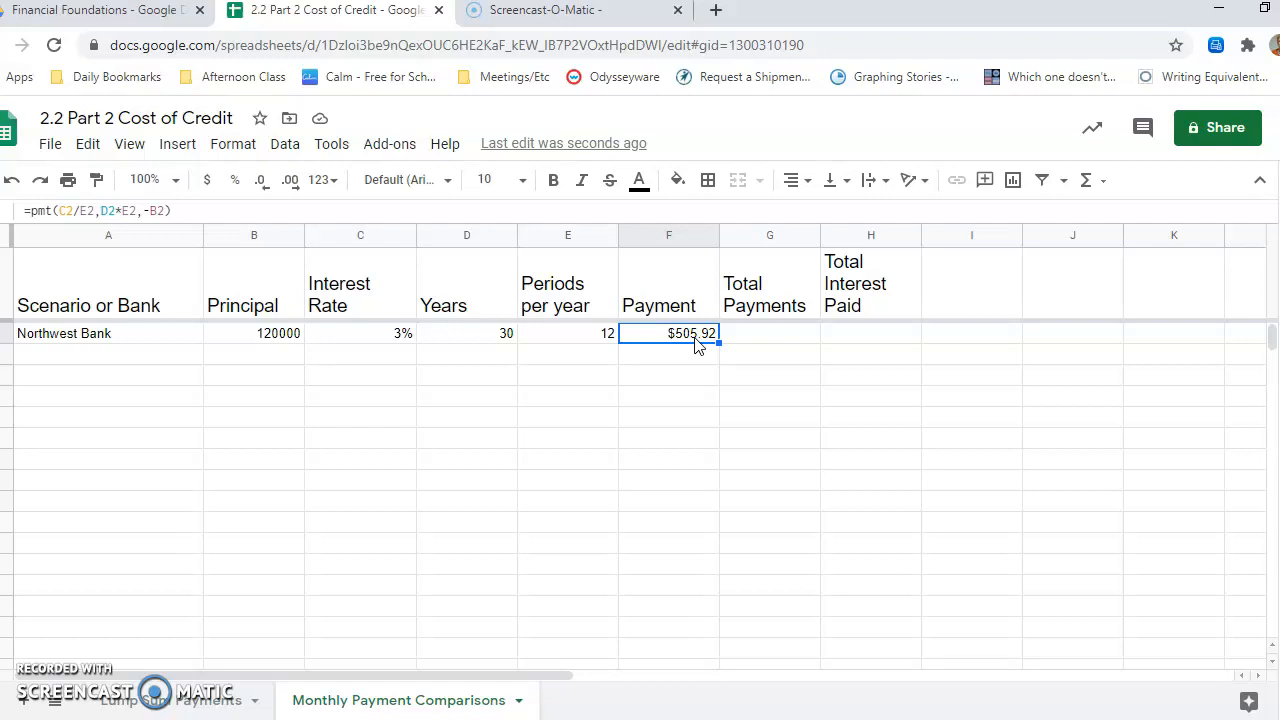
Enter the formula =d2*E2*F2 in Northwest Bank's Total Payments cell.
click(764, 340)
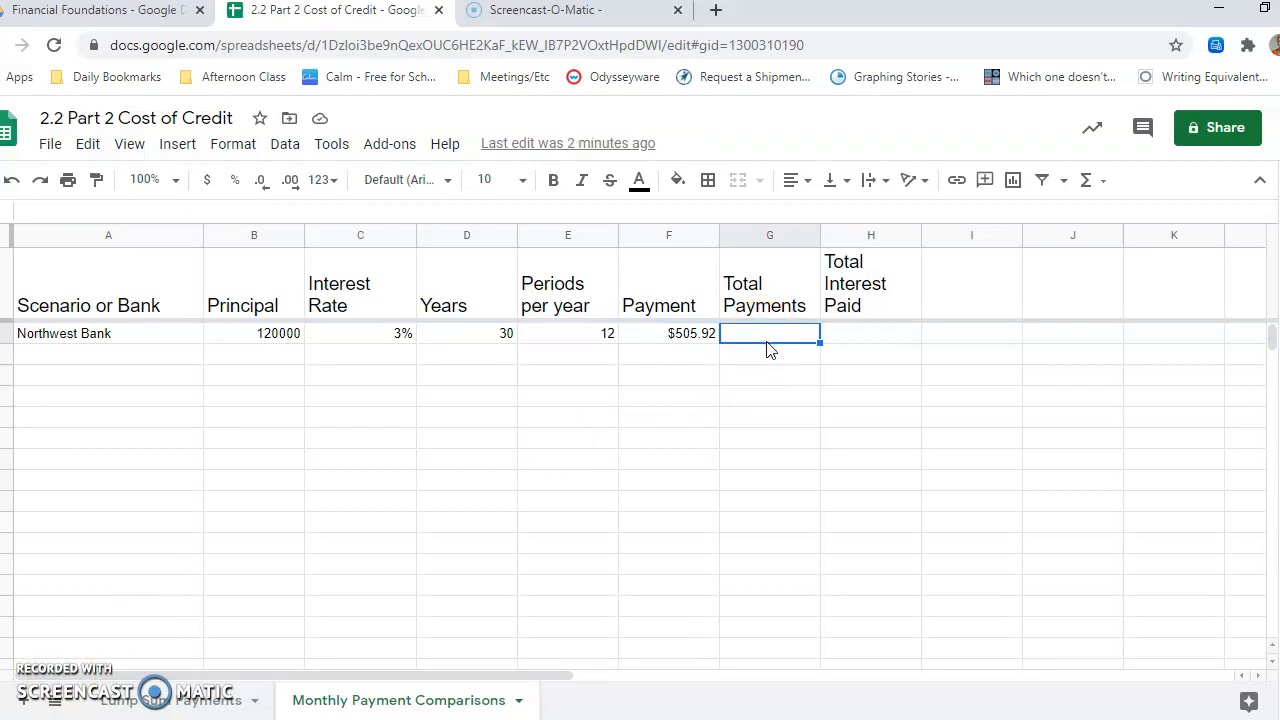
text(=)
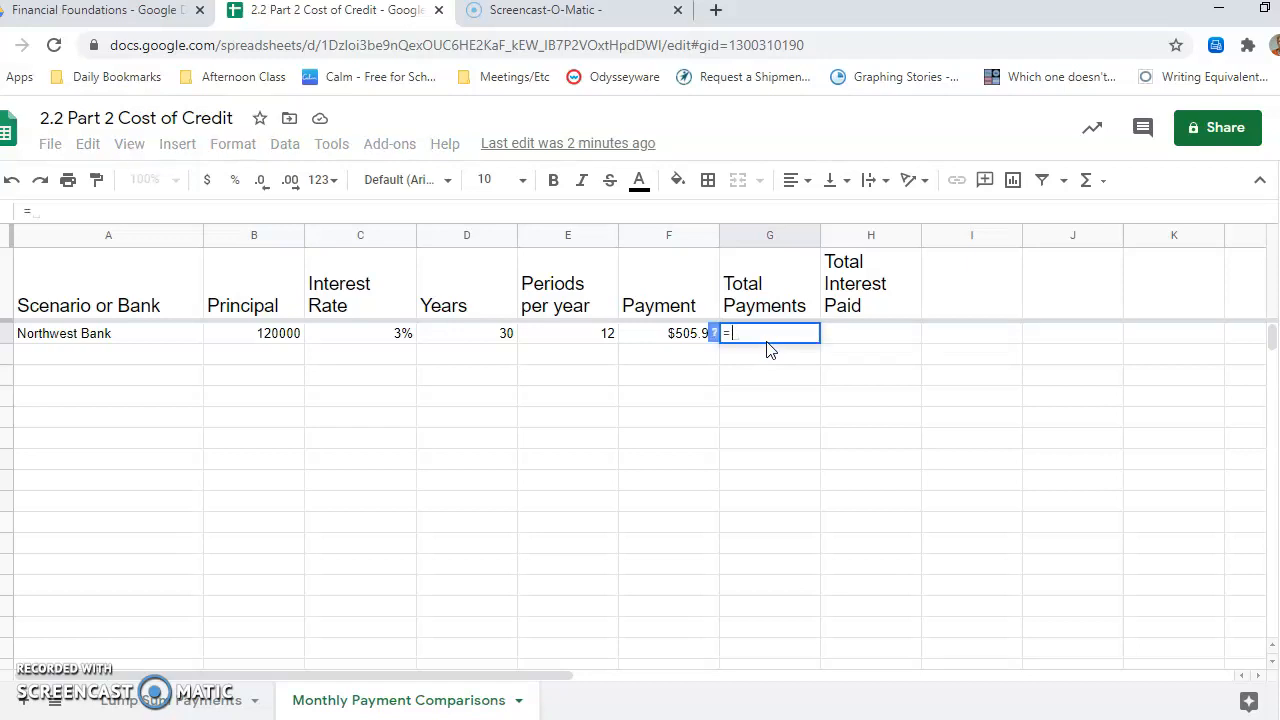
text(d2)
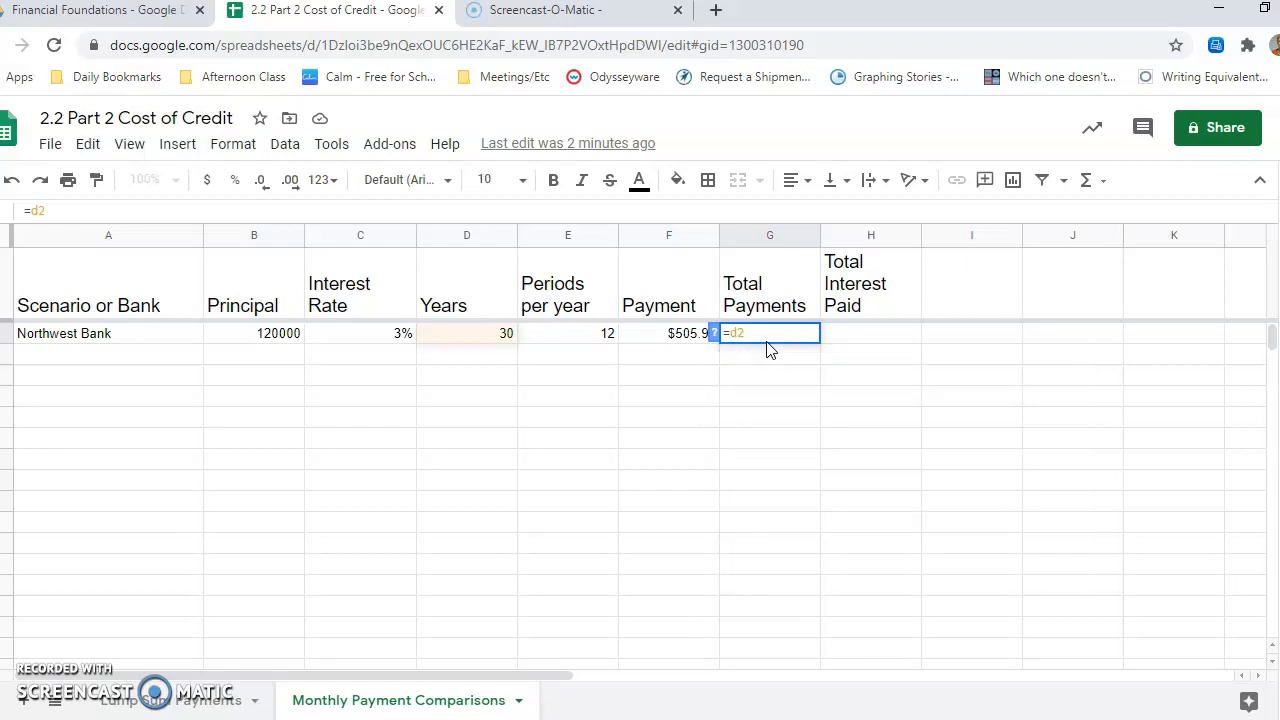
text(*E)
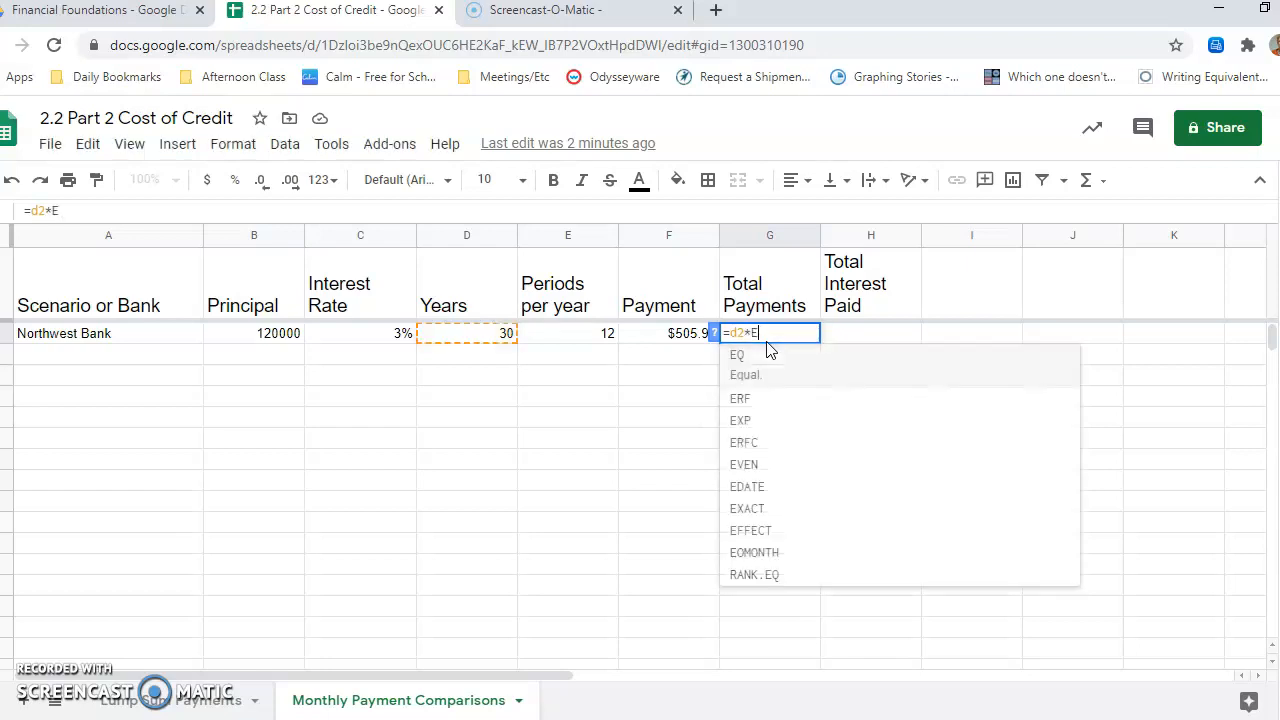
text(2*)
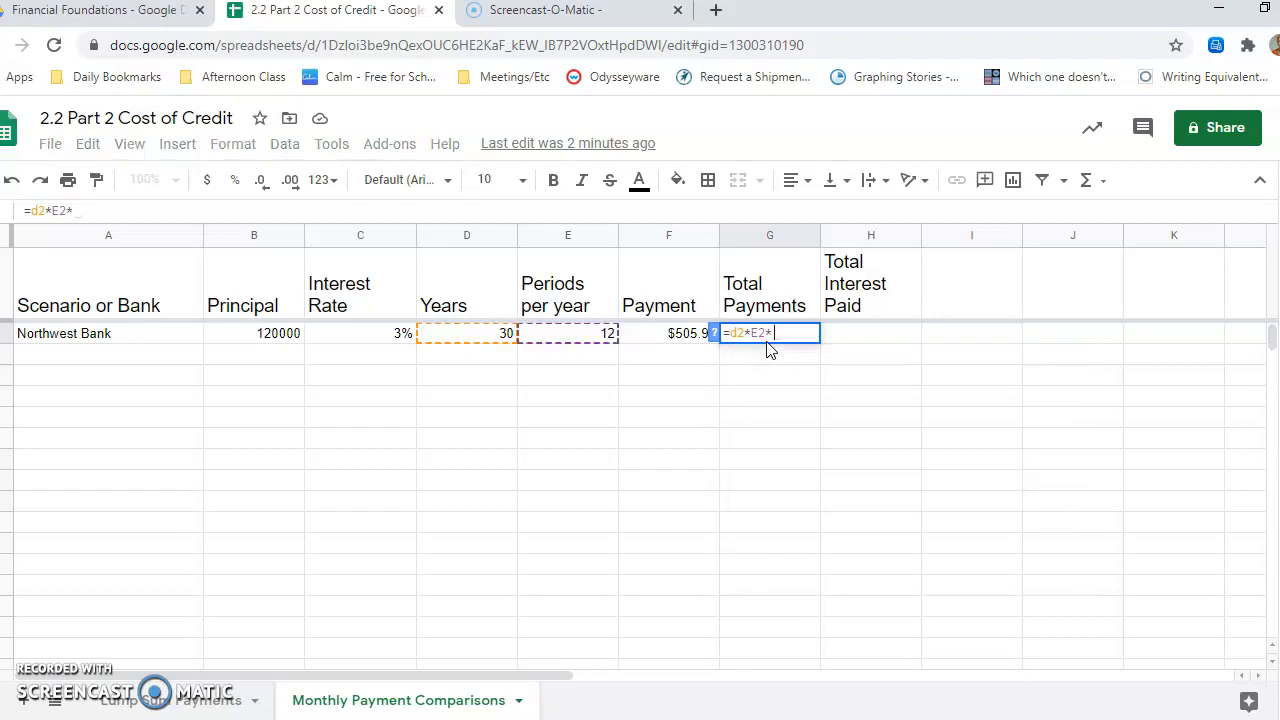
text(F2)
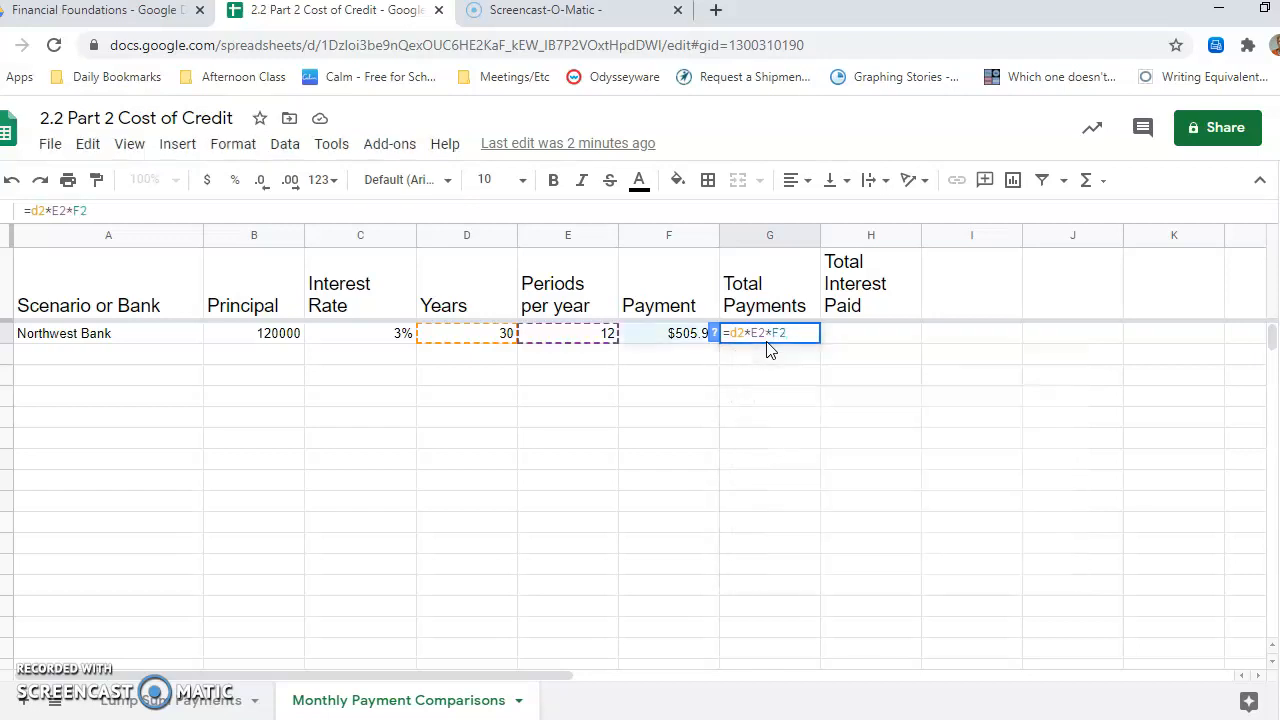
key(Return)
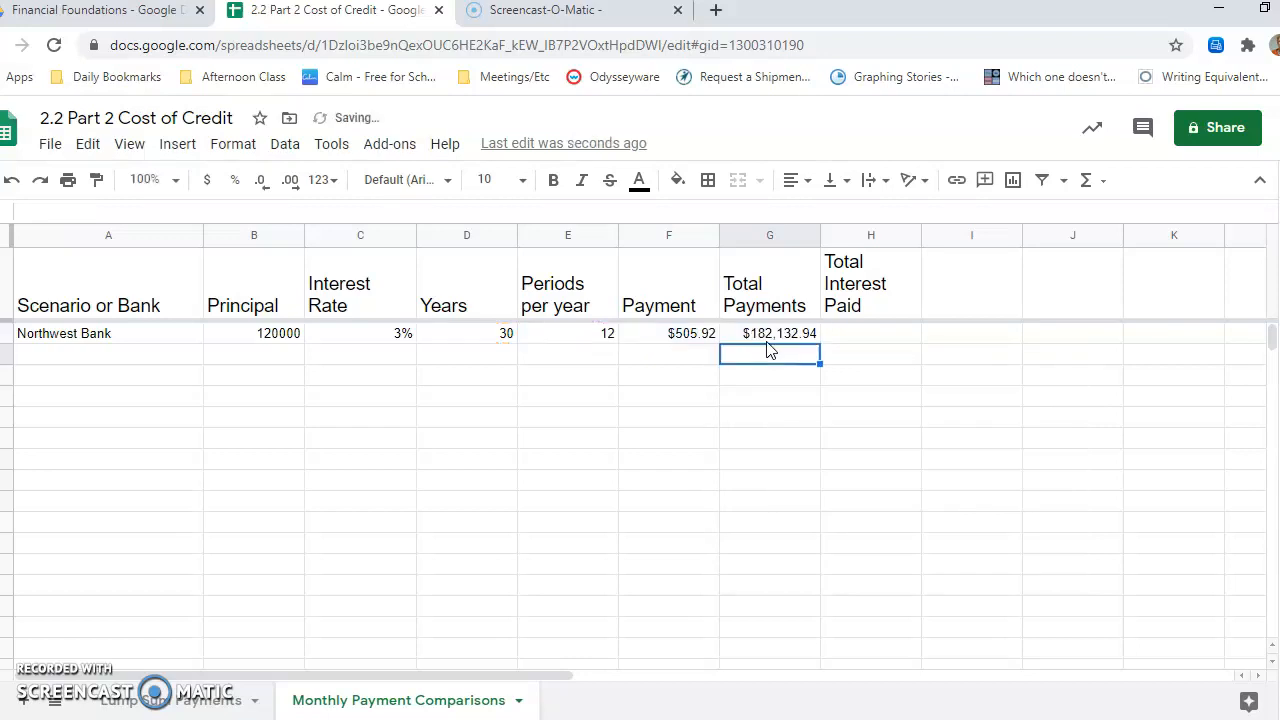
Enter the formula =G2-B2 in Northwest Bank's Total Interest Paid cell.
click(862, 340)
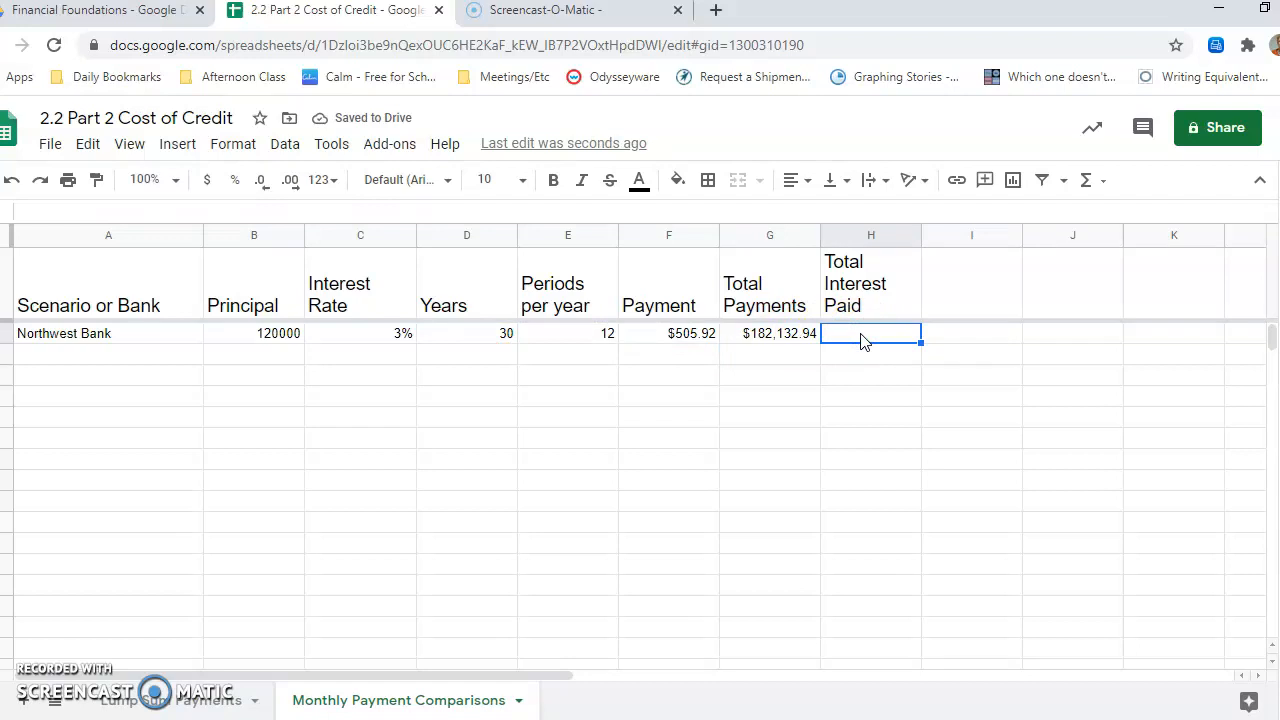
text(=)
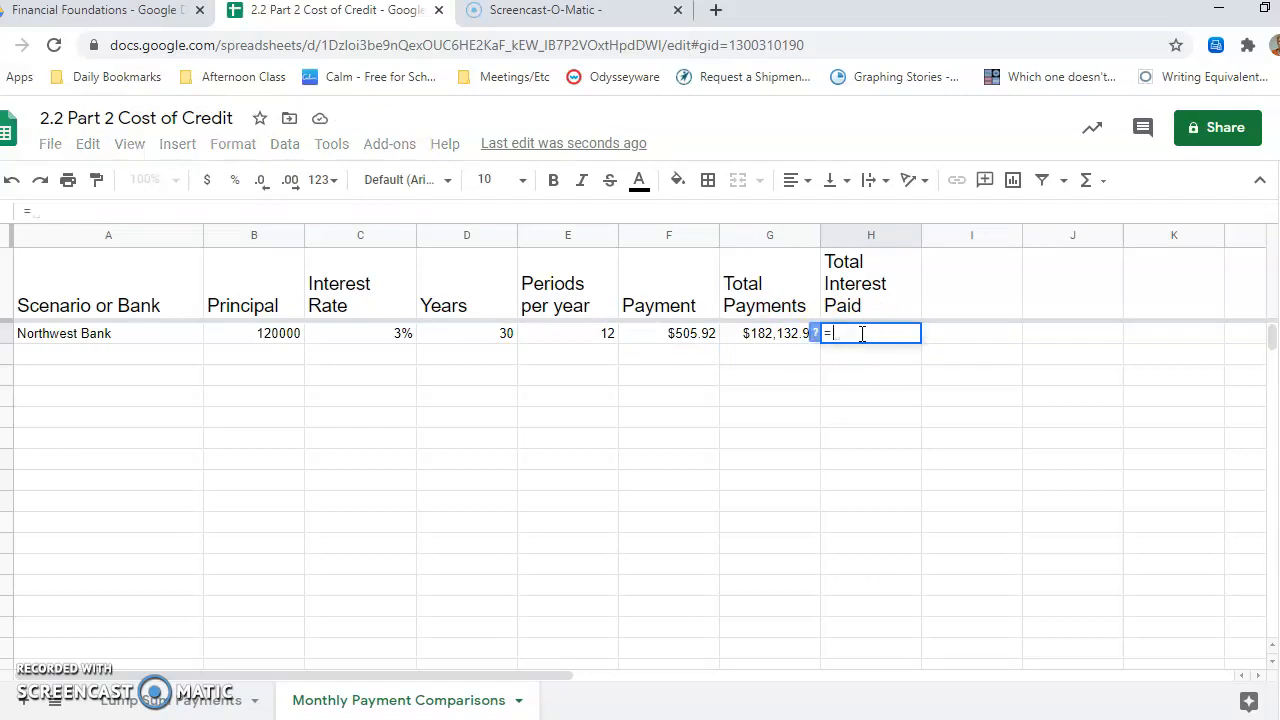
text(G2)
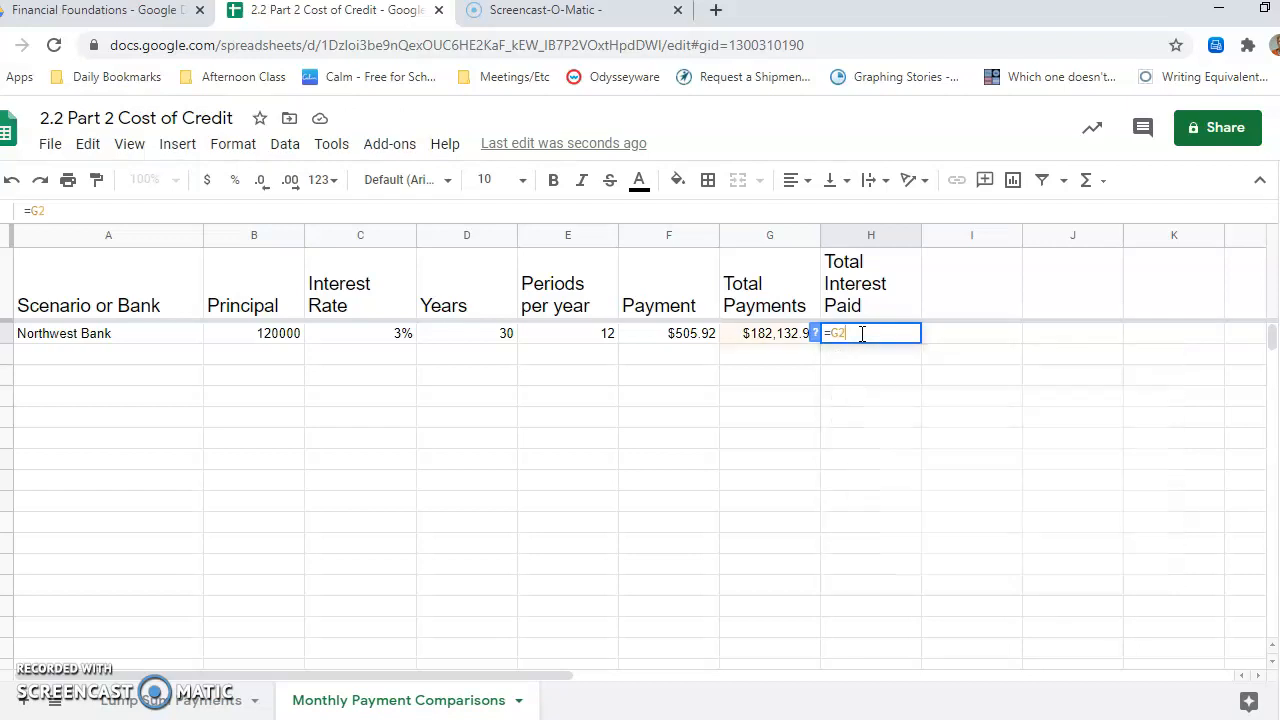
text(-B)
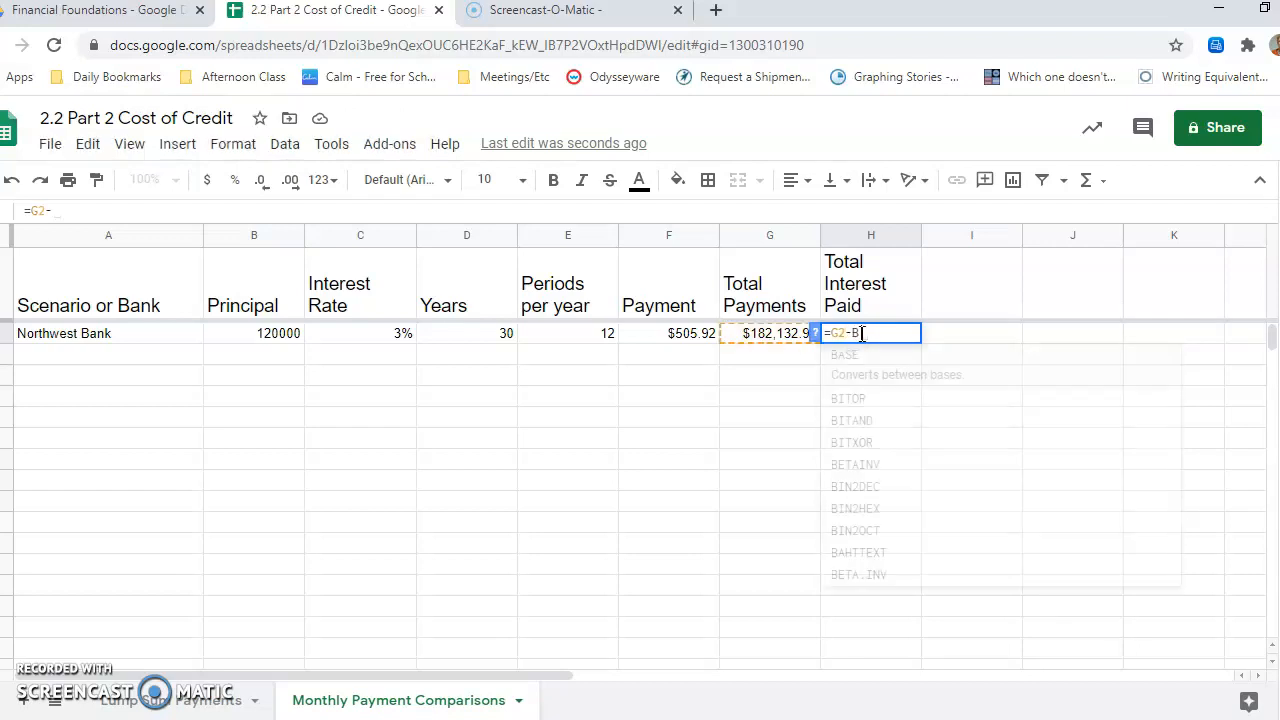
text(2)
key(Return)
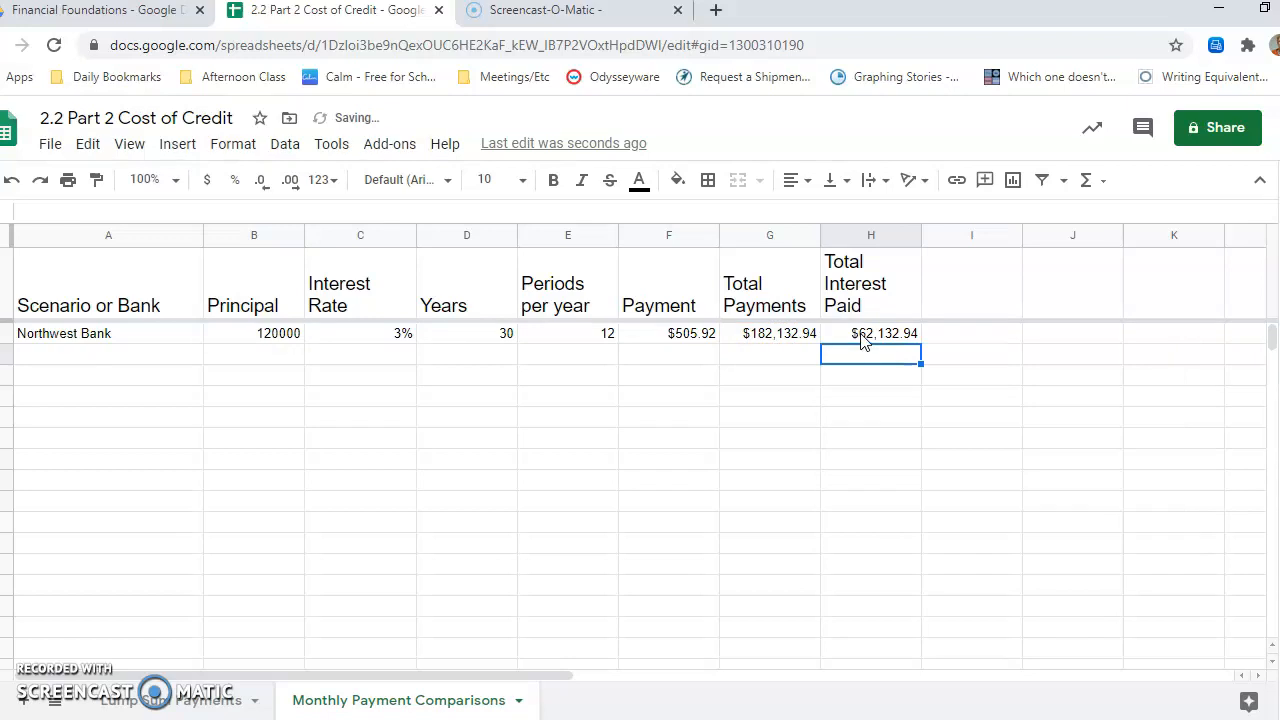